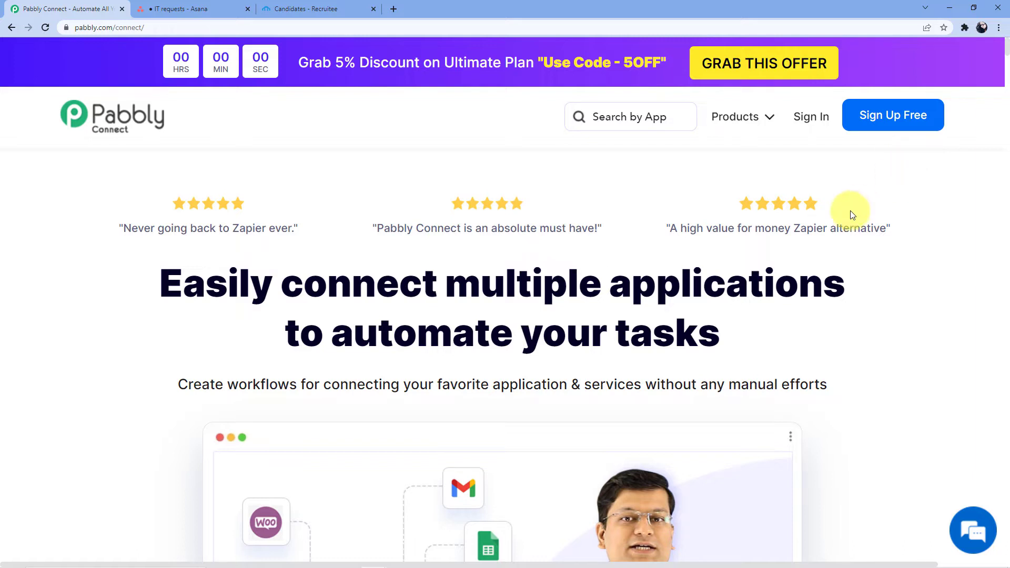
# Step: Log in to the Pabbly account and open the Pabbly Connect dashboard from All Apps
pyautogui.click(813, 118)
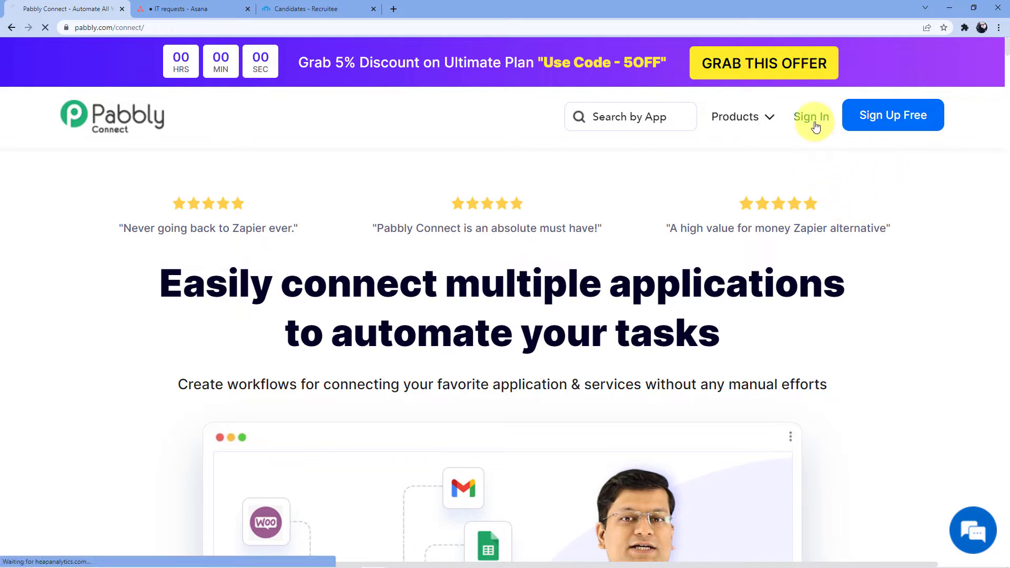
pyautogui.click(705, 454)
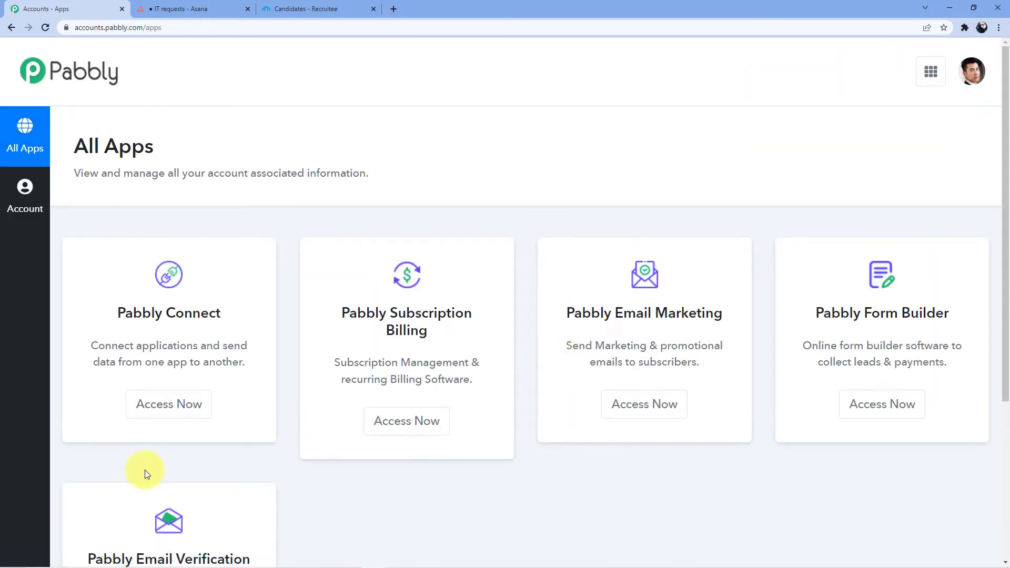
pyautogui.click(169, 406)
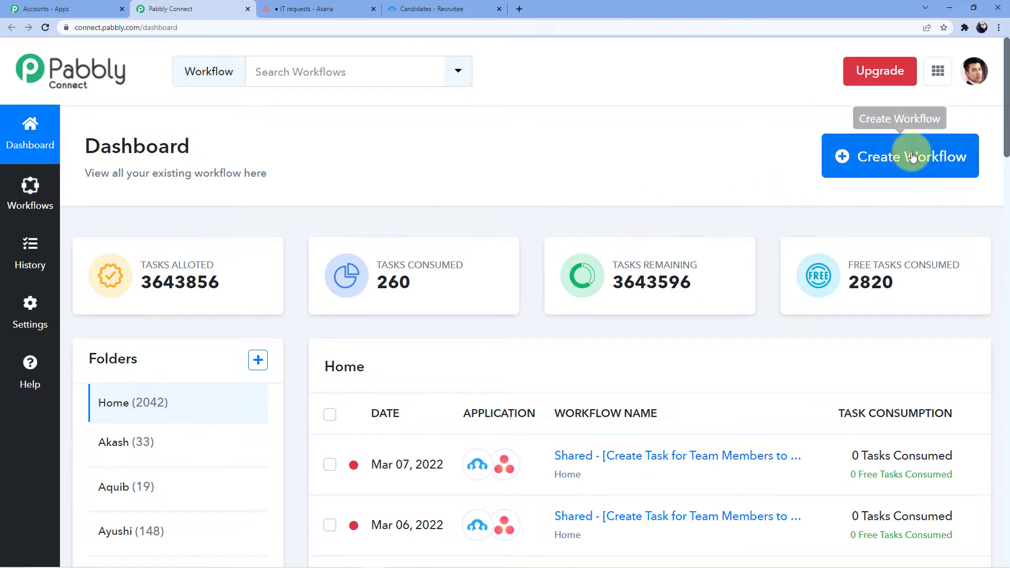
pyautogui.click(865, 156)
# Step: Create a new workflow named 'Recruitee to Asana'
pyautogui.click(429, 307)
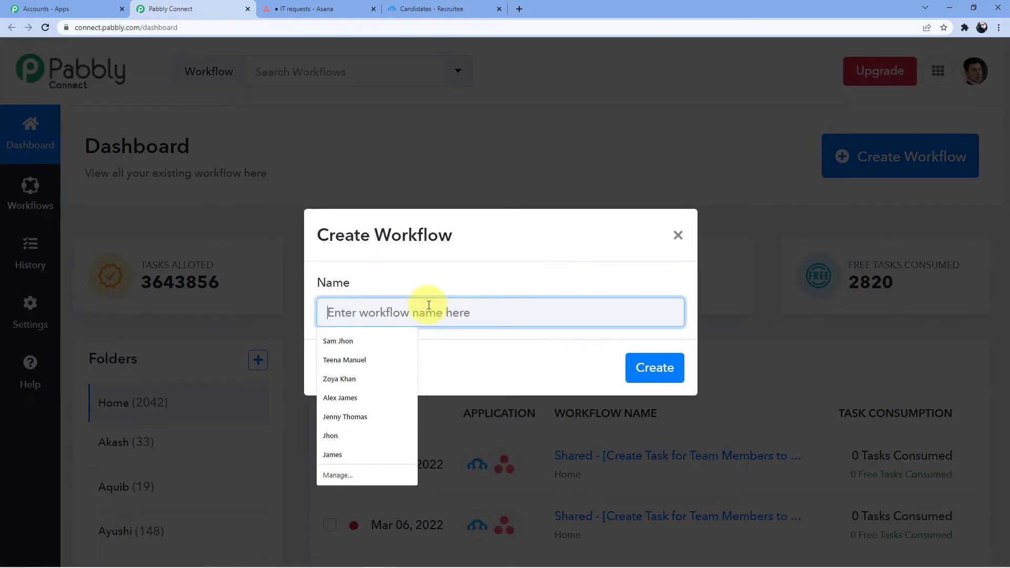
pyautogui.write('Re')
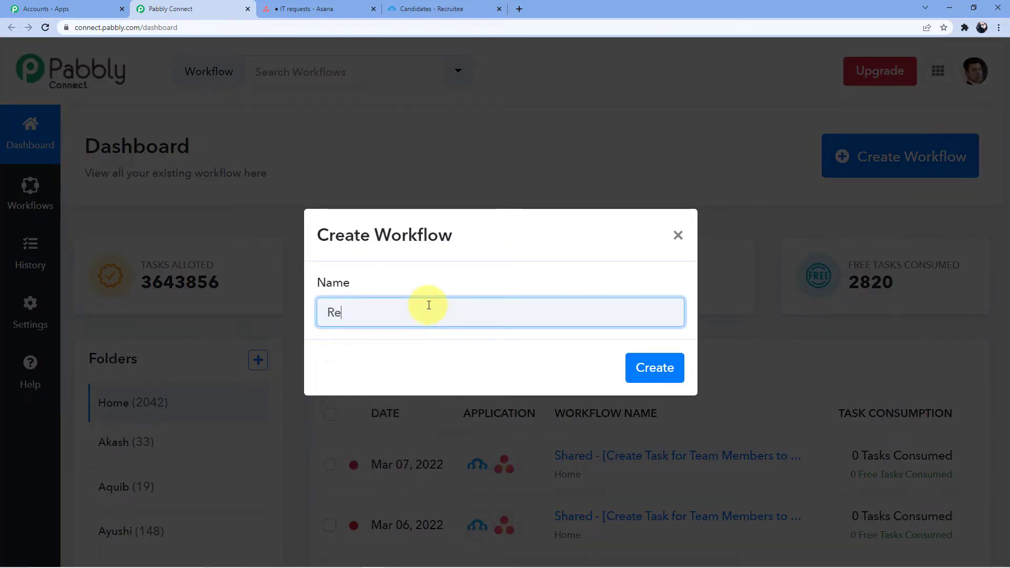
pyautogui.write('cruitee')
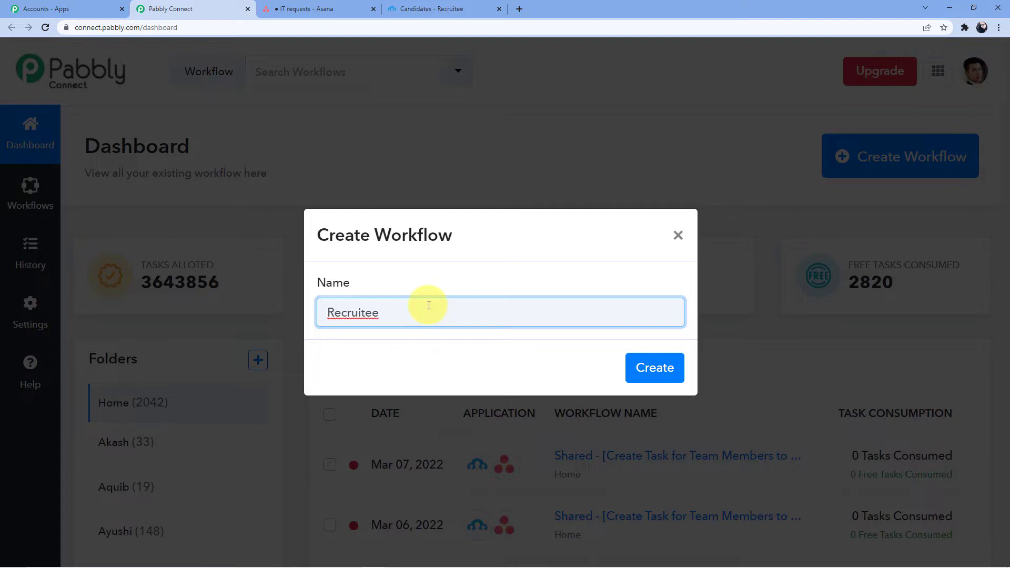
pyautogui.write(' to Asana')
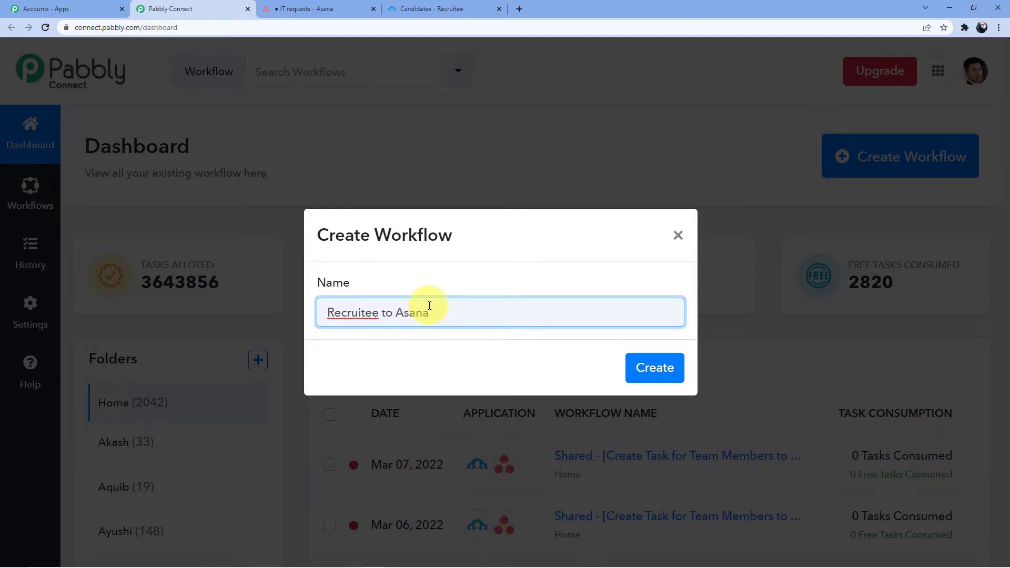
pyautogui.click(630, 368)
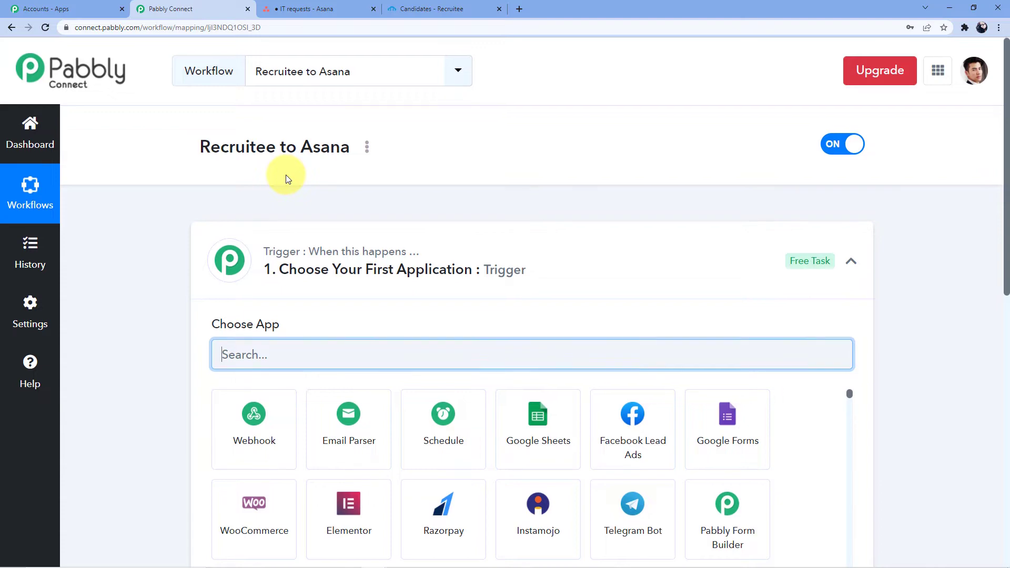
# Step: Search for Recruitee and choose it as the trigger app
pyautogui.scroll(-2, 285, 177)
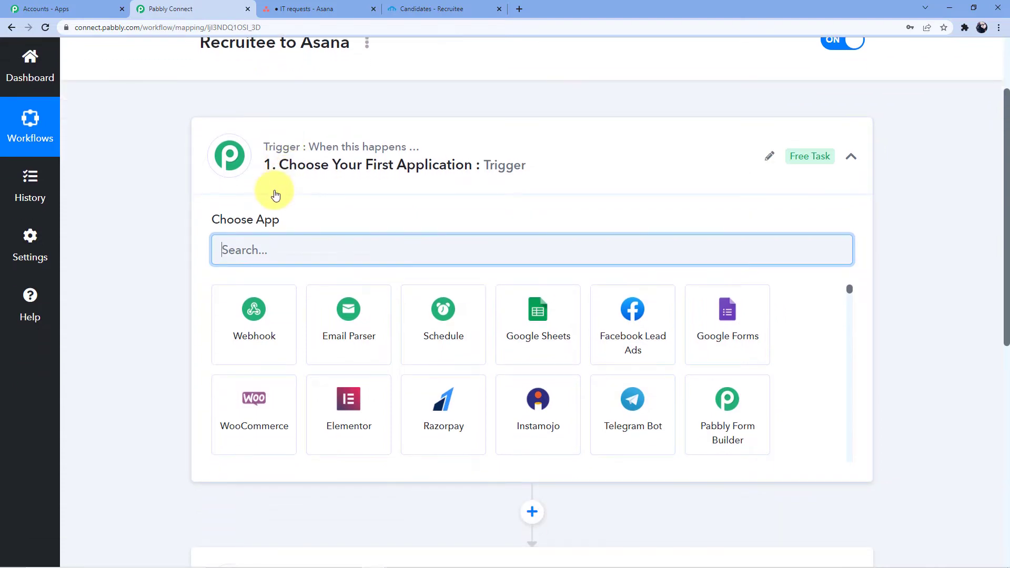
pyautogui.scroll(-10, 276, 168)
pyautogui.scroll(5, 277, 328)
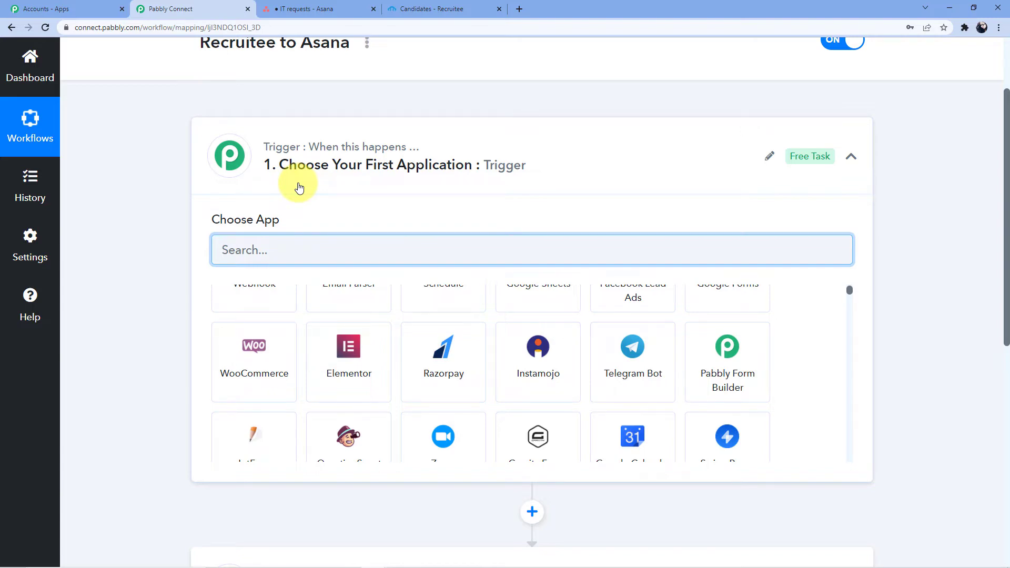
pyautogui.scroll(-6, 311, 310)
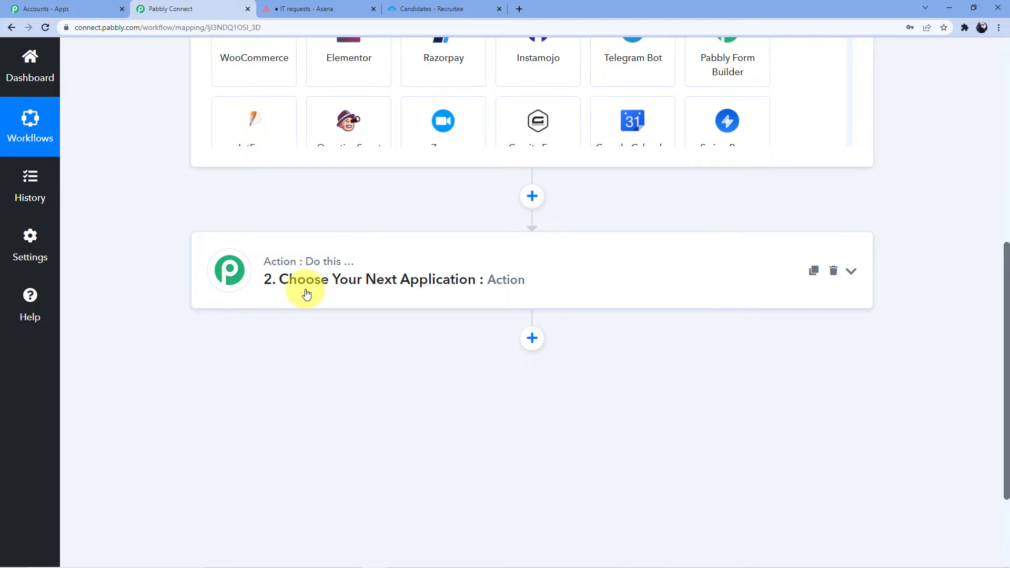
pyautogui.scroll(7, 305, 297)
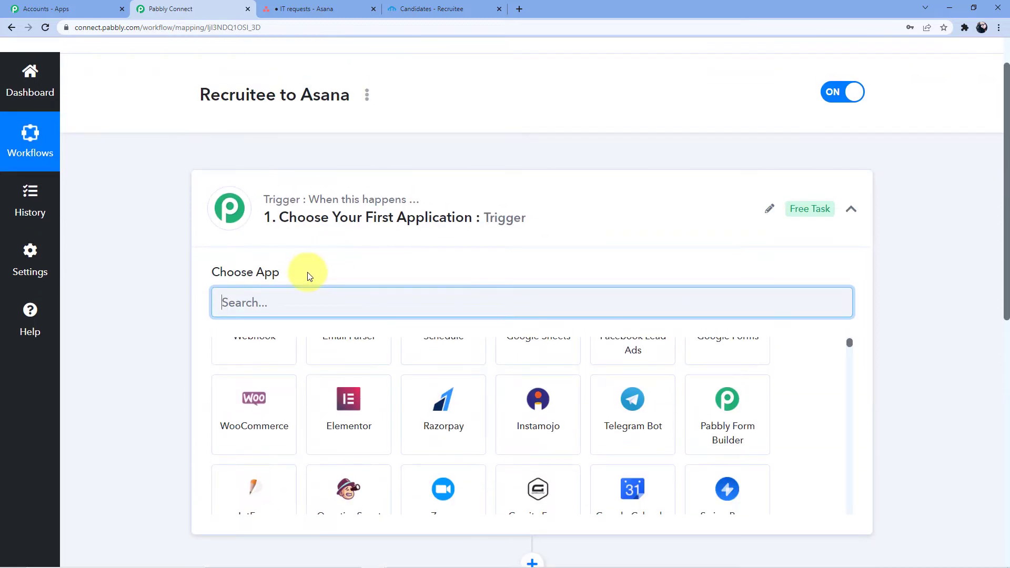
pyautogui.write('Recruitee')
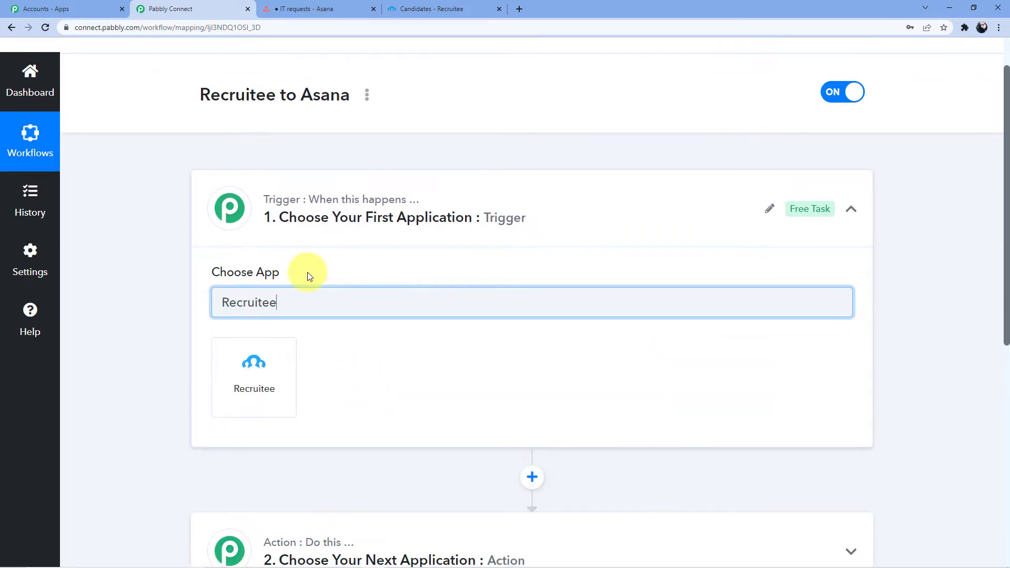
pyautogui.click(279, 378)
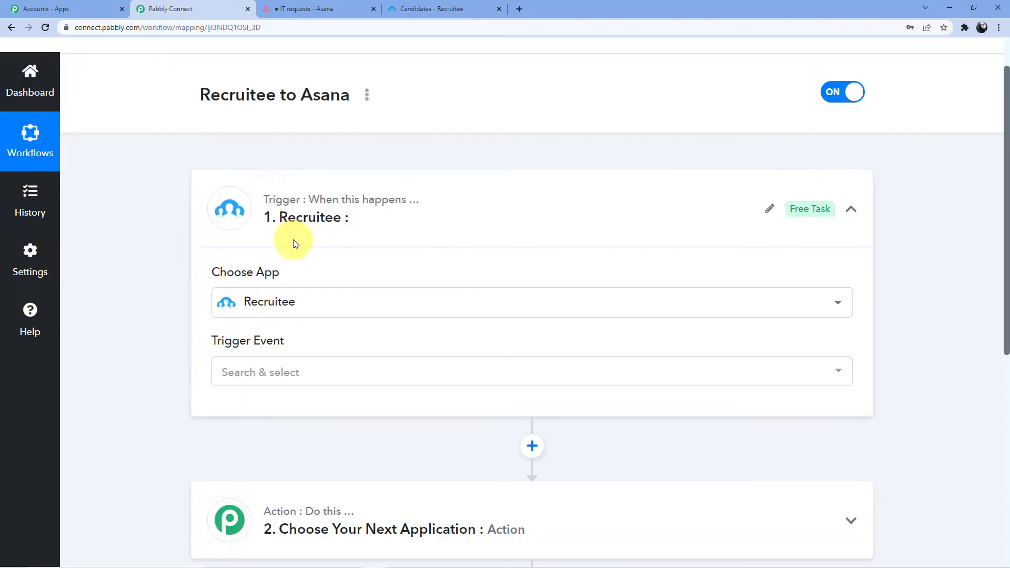
# Step: Set the trigger event to Candidate is Created
pyautogui.scroll(-4, 292, 242)
pyautogui.click(279, 161)
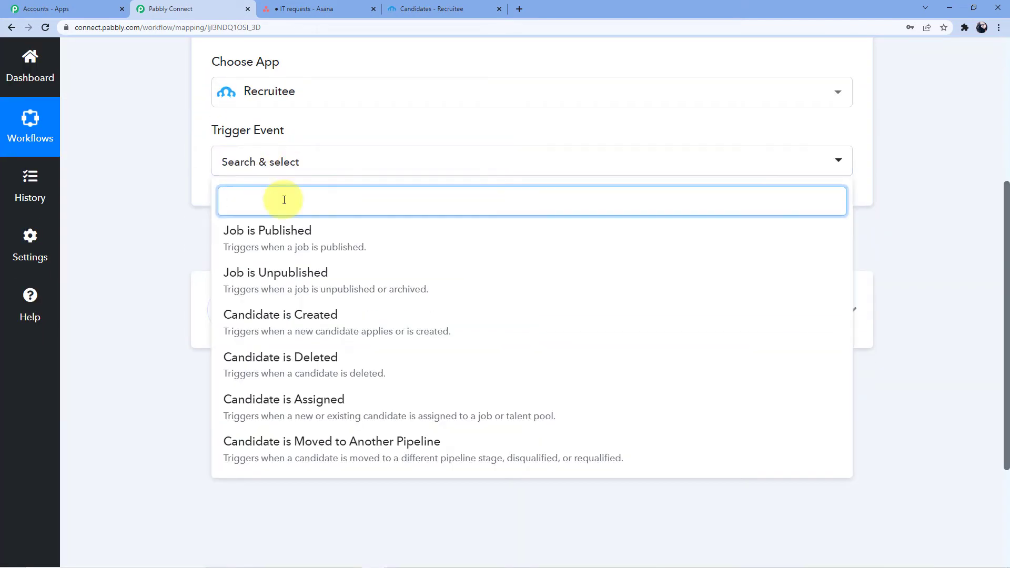
pyautogui.write('Candidate')
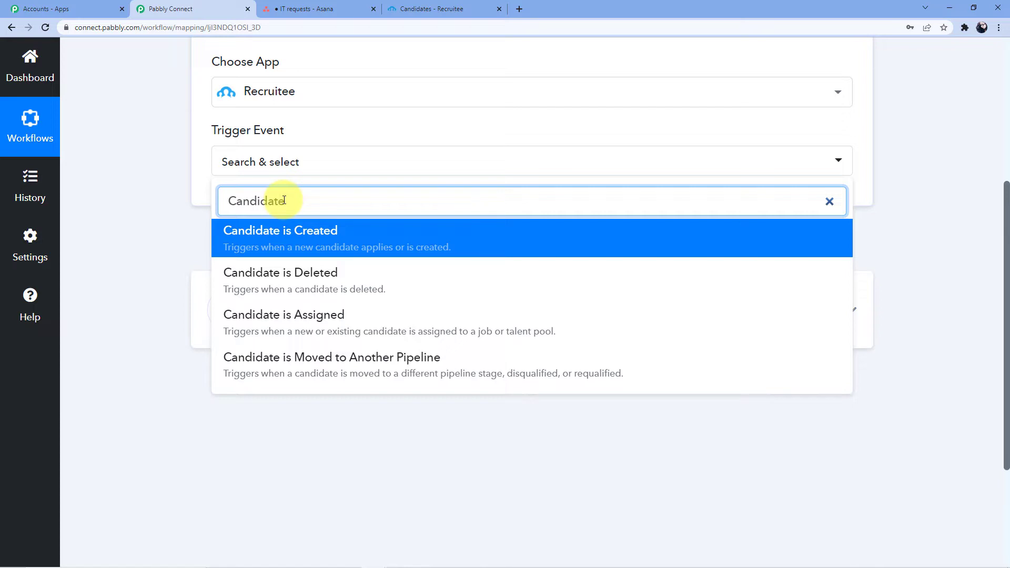
pyautogui.click(284, 245)
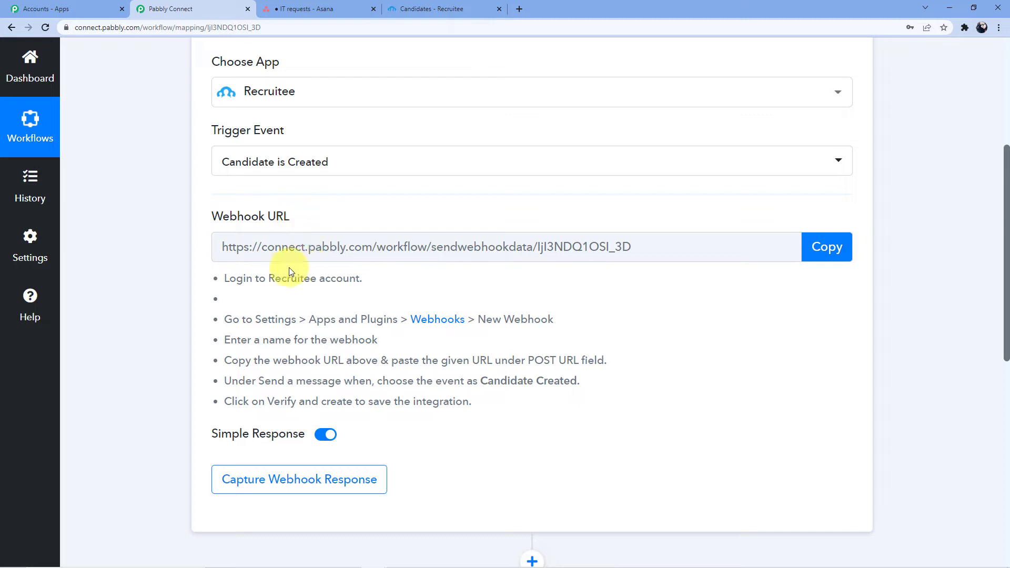
# Step: Copy the Recruitee trigger's webhook URL from Pabbly Connect
pyautogui.moveTo(224, 283); pyautogui.dragTo(480, 406)
pyautogui.click(419, 398)
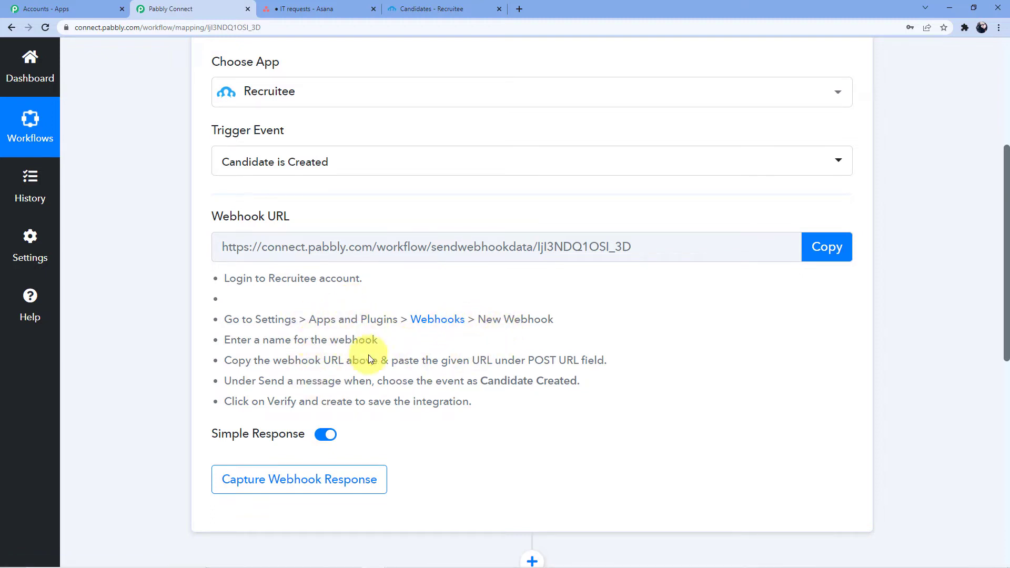
pyautogui.click(806, 246)
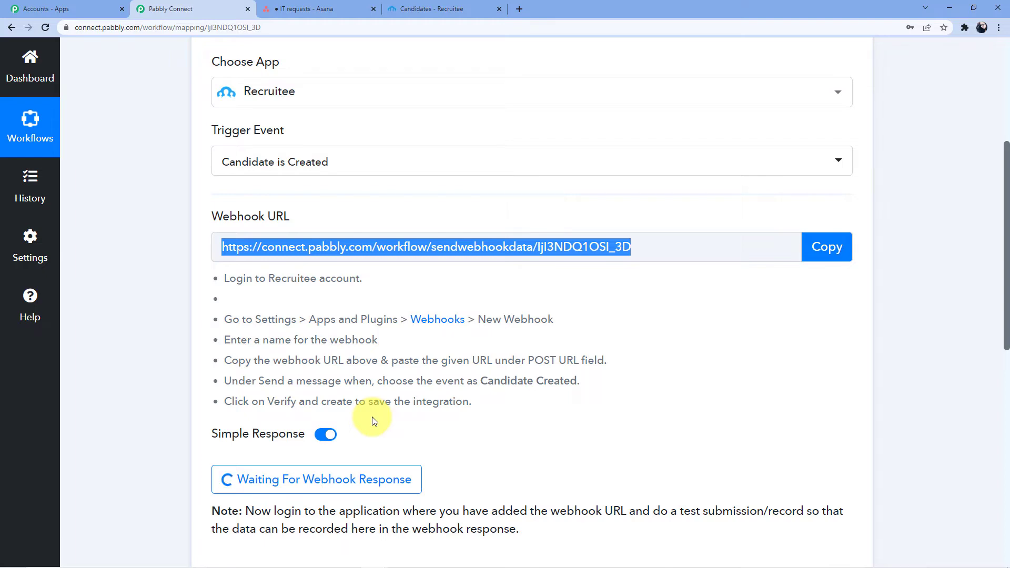
# Step: Switch to Recruitee and open Settings, then Apps and plugins
pyautogui.click(480, 5)
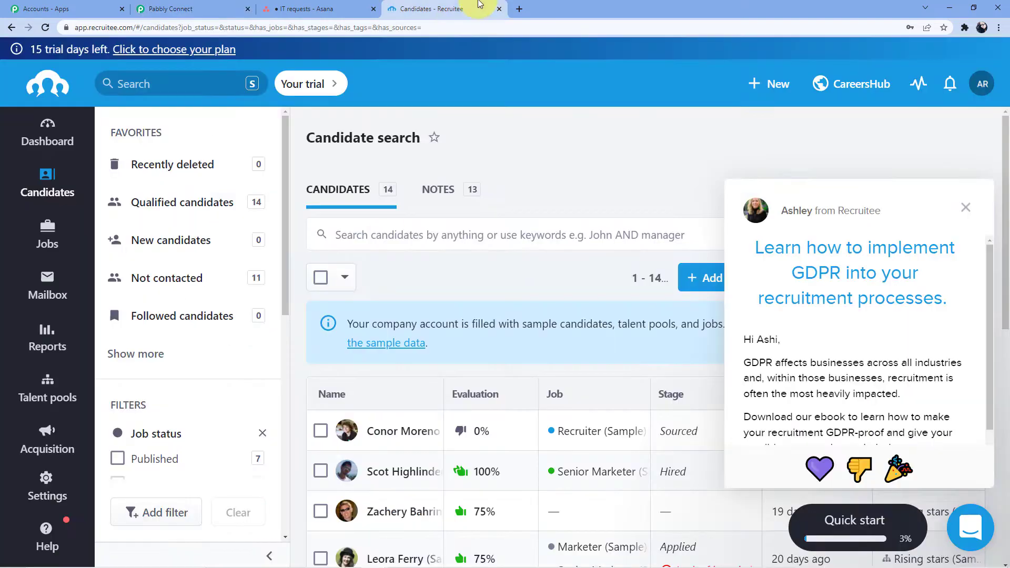
pyautogui.scroll(-2, 110, 316)
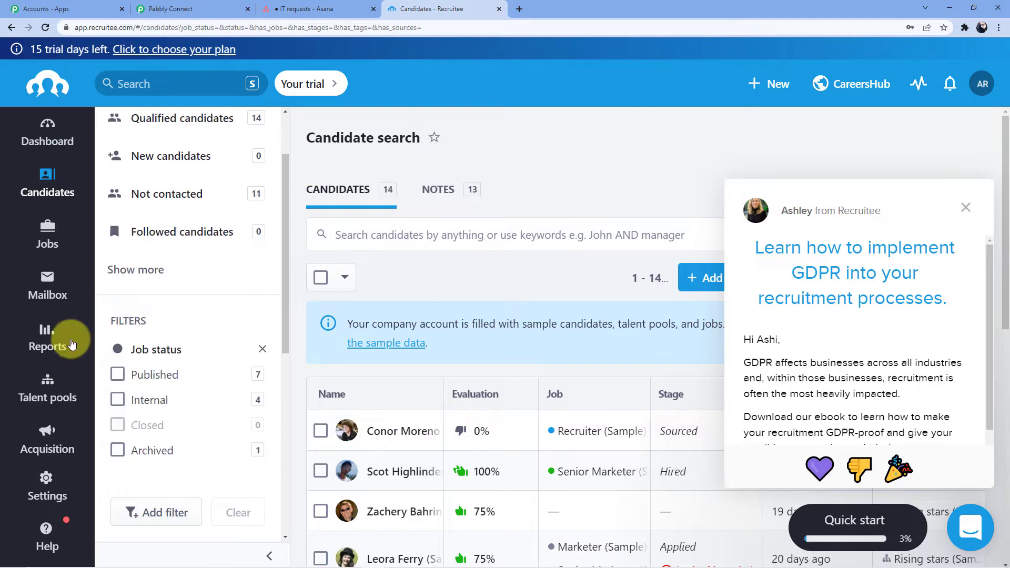
pyautogui.click(46, 486)
pyautogui.scroll(-5, 184, 337)
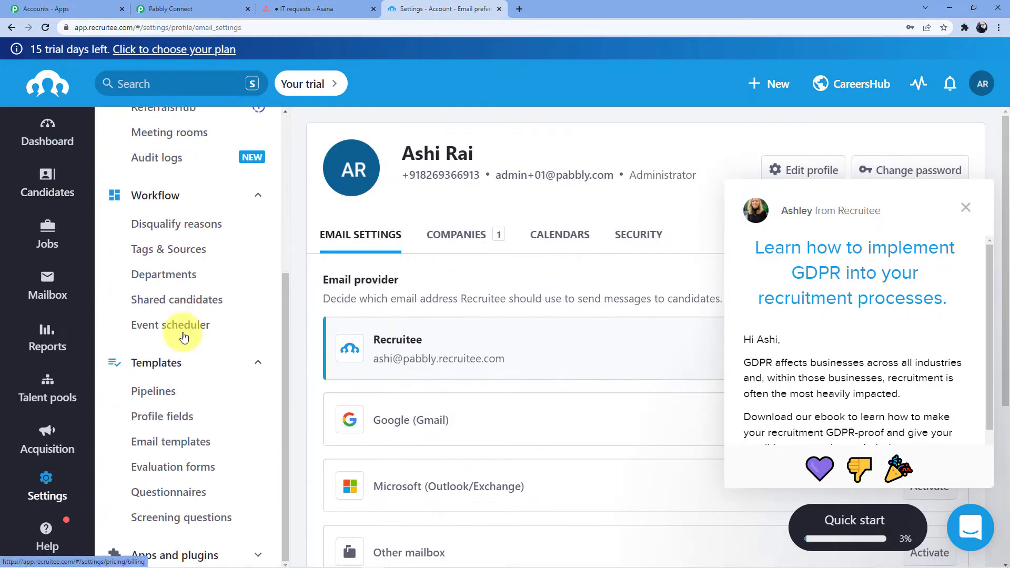
pyautogui.scroll(-3, 192, 447)
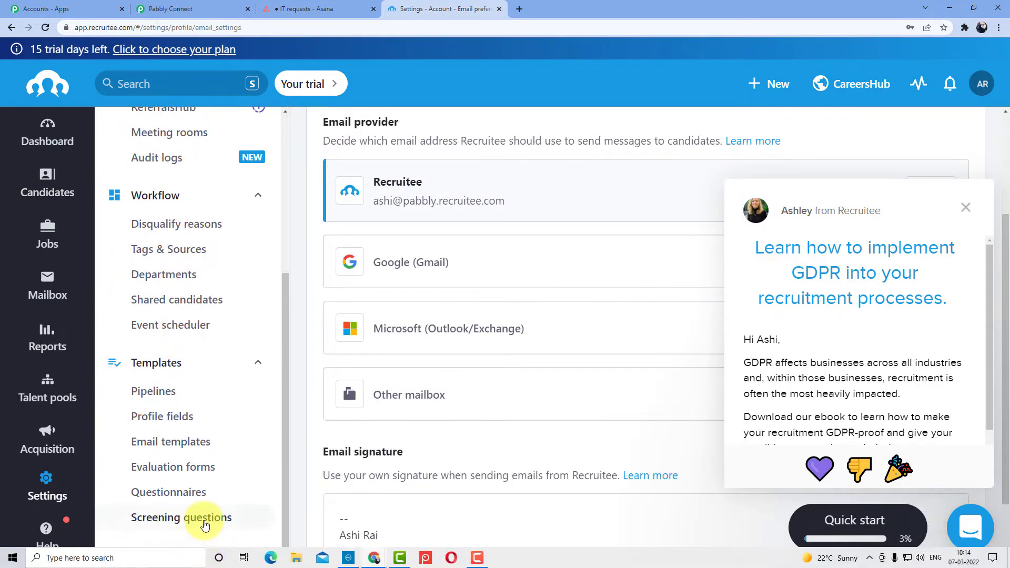
pyautogui.click(206, 557)
# Step: Open the Webhooks page, close the chat popup and start a new webhook
pyautogui.scroll(-5, 218, 404)
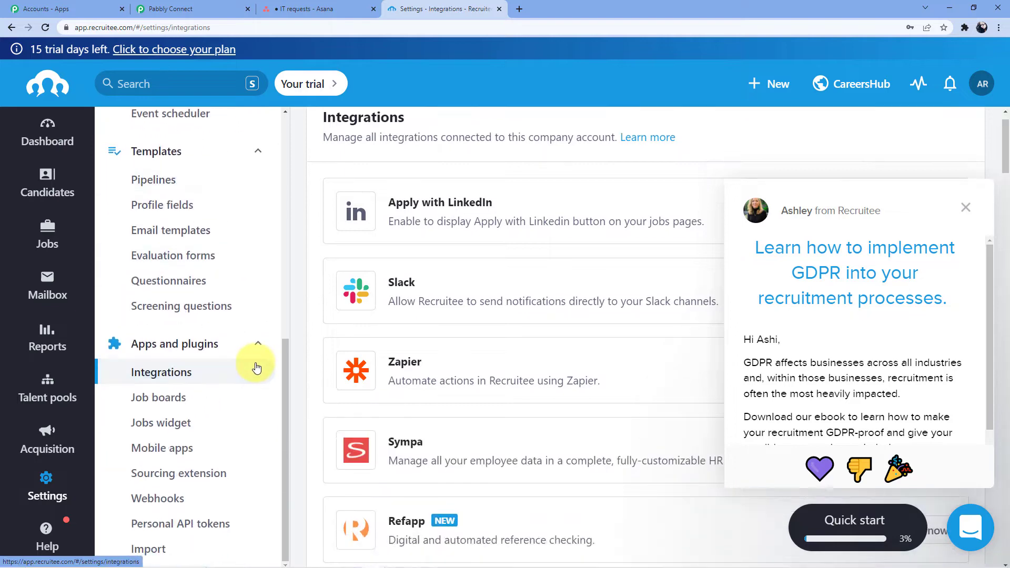
pyautogui.click(158, 501)
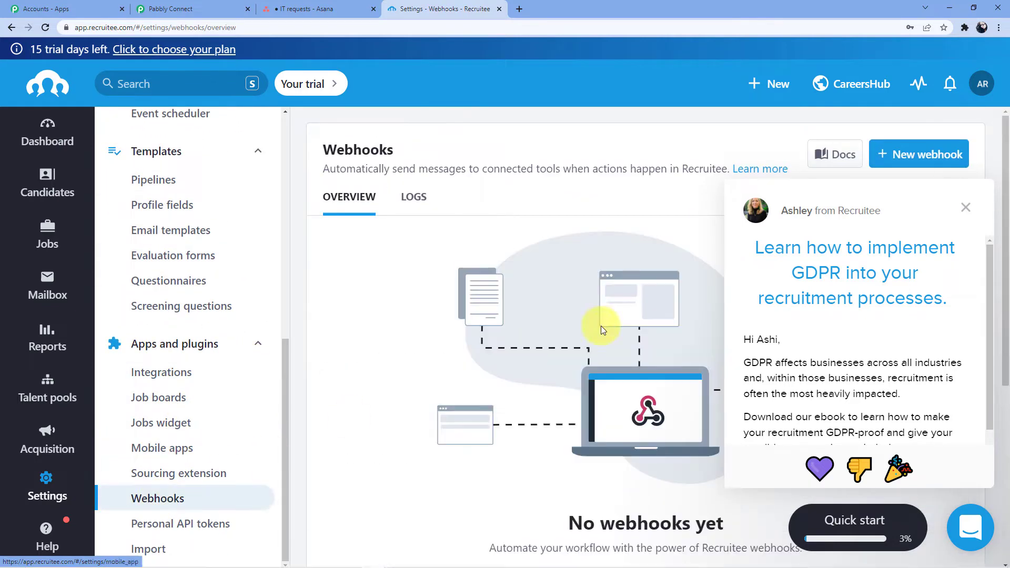
pyautogui.click(974, 214)
pyautogui.click(900, 159)
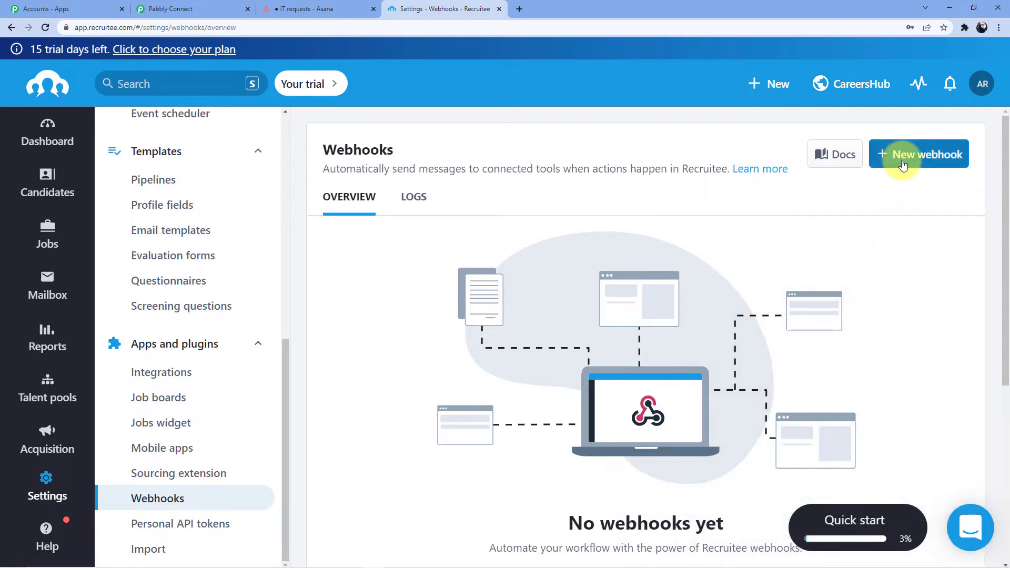
# Step: Name the webhook 'Recruitee to Asana' and paste the Pabbly URL as its POST URL
pyautogui.click(337, 182)
pyautogui.write('Recruitee to ')
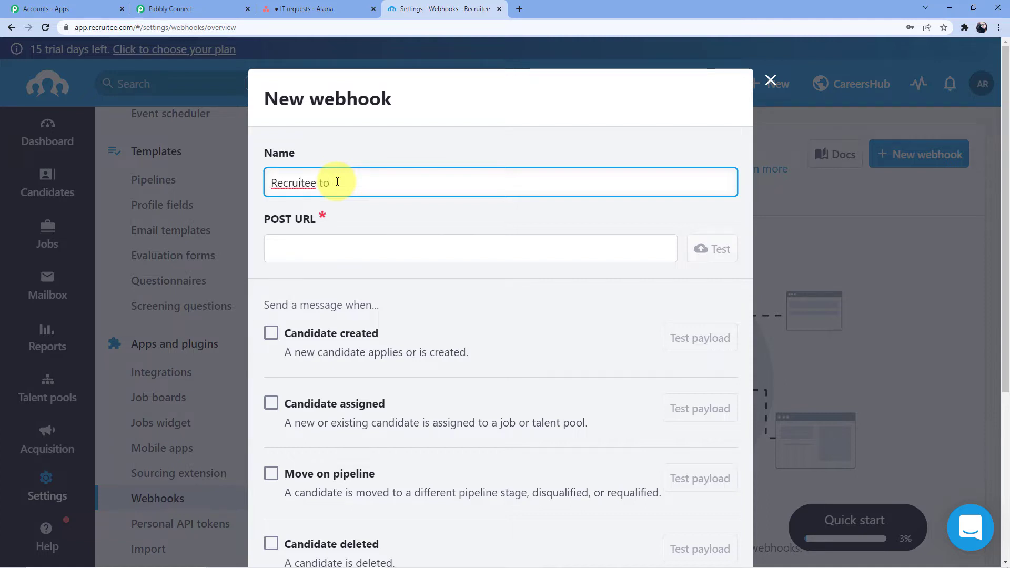
pyautogui.write('Asana')
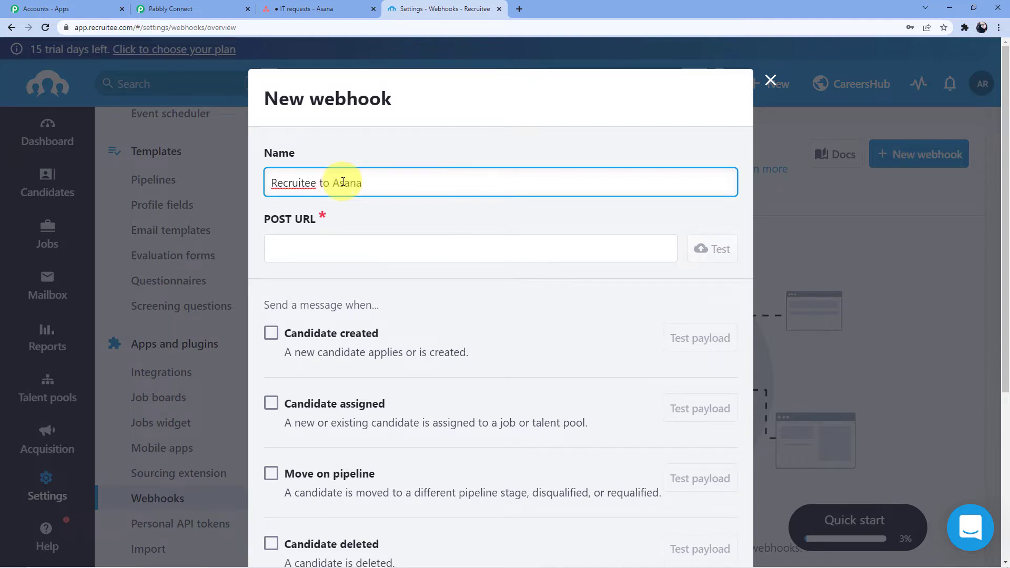
pyautogui.click(309, 252)
pyautogui.hotkey('ctrl', 'v')
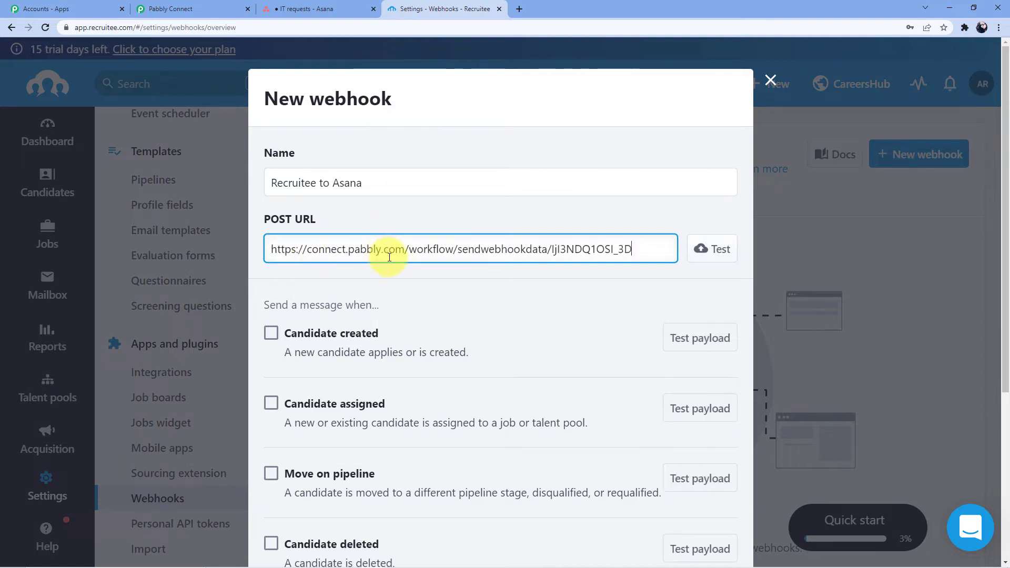
# Step: Tick Candidate created, verify and create the webhook, then return to Pabbly Connect
pyautogui.scroll(-1, 402, 266)
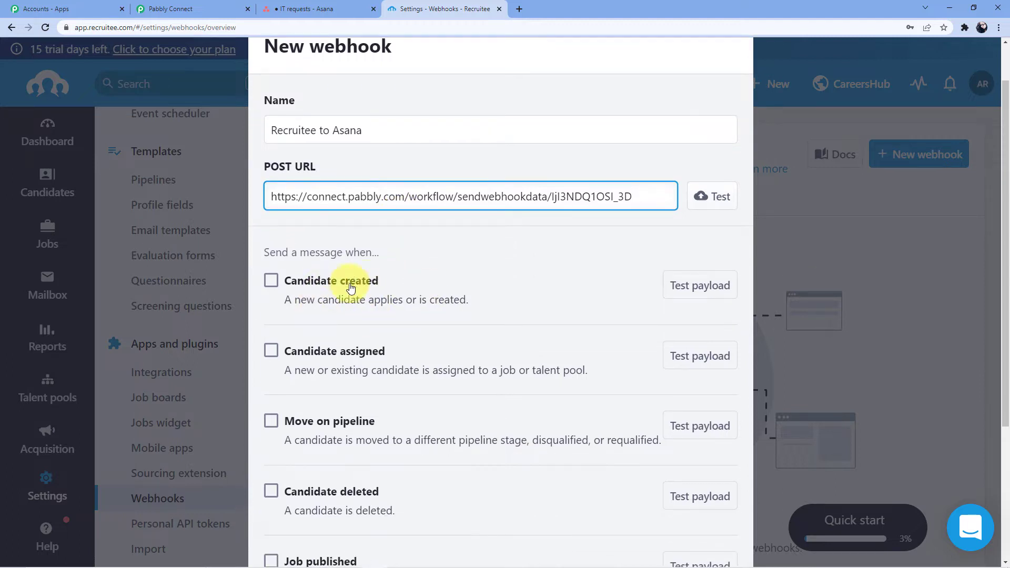
pyautogui.click(271, 280)
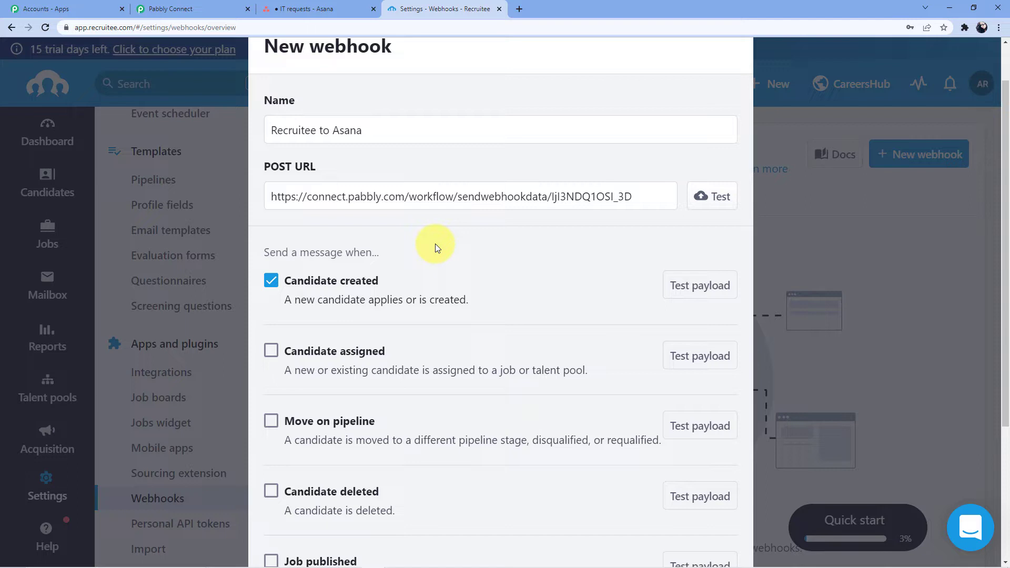
pyautogui.scroll(-3, 504, 247)
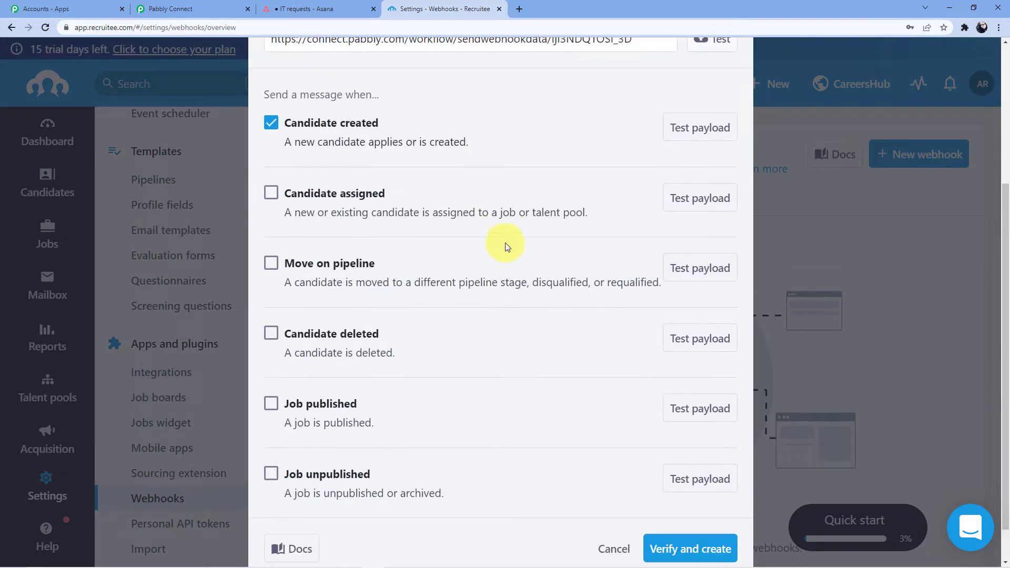
pyautogui.scroll(-1, 505, 247)
pyautogui.click(685, 512)
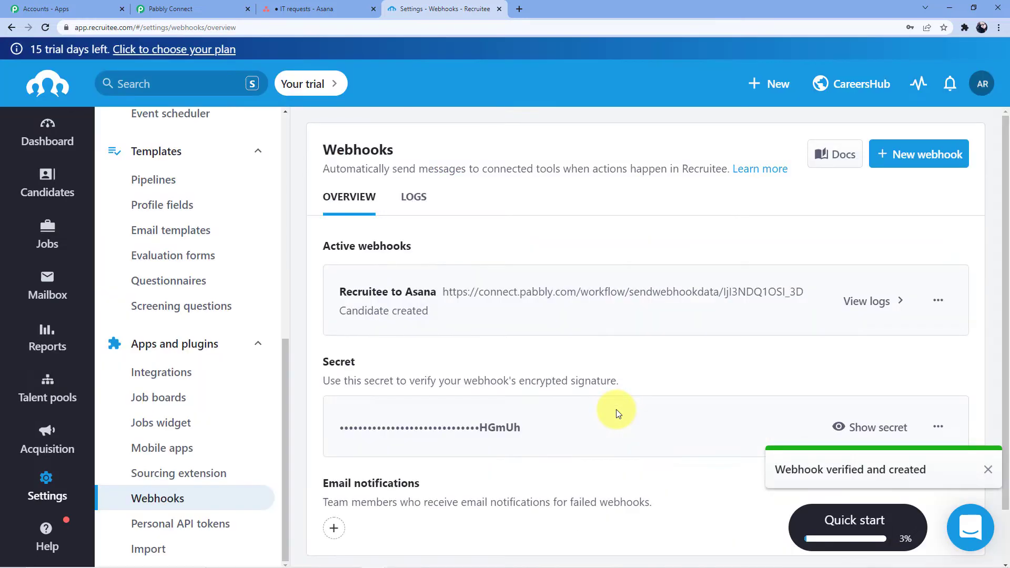
pyautogui.scroll(-1, 513, 317)
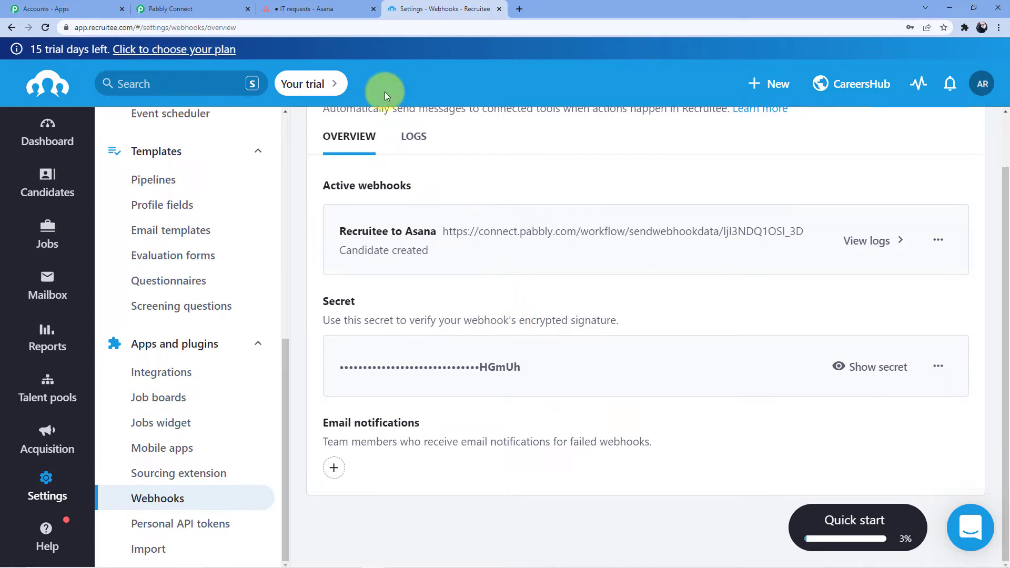
pyautogui.click(234, 10)
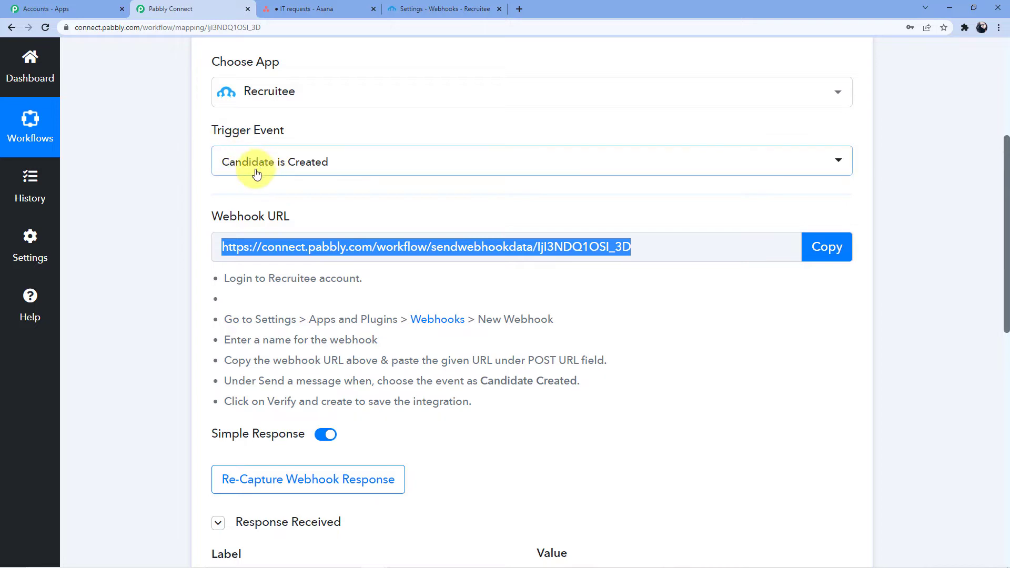
# Step: Re-capture the webhook response in Pabbly Connect, then go back to Recruitee's Webhooks tab
pyautogui.scroll(-5, 316, 142)
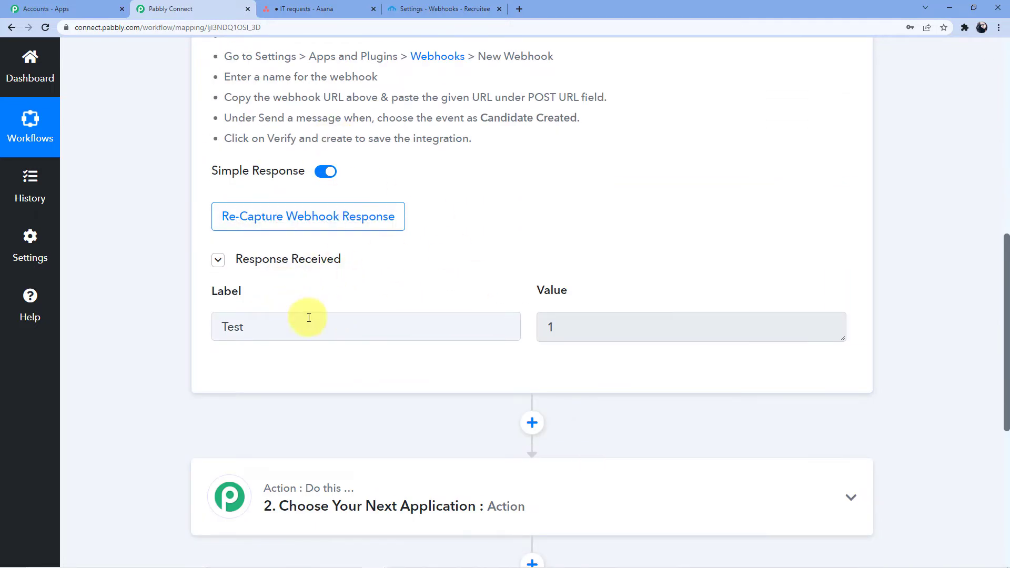
pyautogui.click(339, 216)
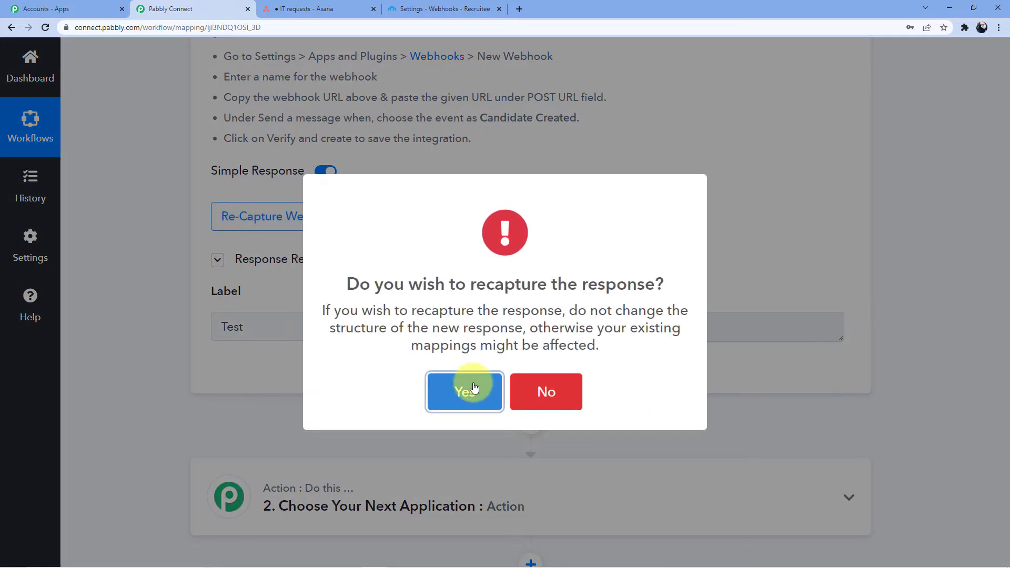
pyautogui.click(466, 389)
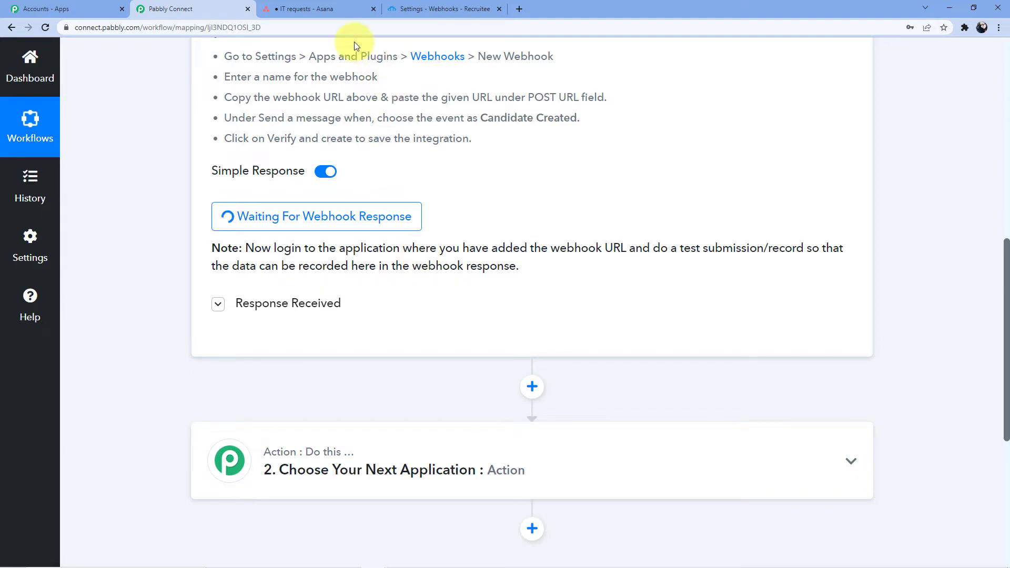
pyautogui.click(442, 9)
# Step: Open Recruitee's list of 14 sample candidates and show the CareersHub options
pyautogui.scroll(1, 500, 205)
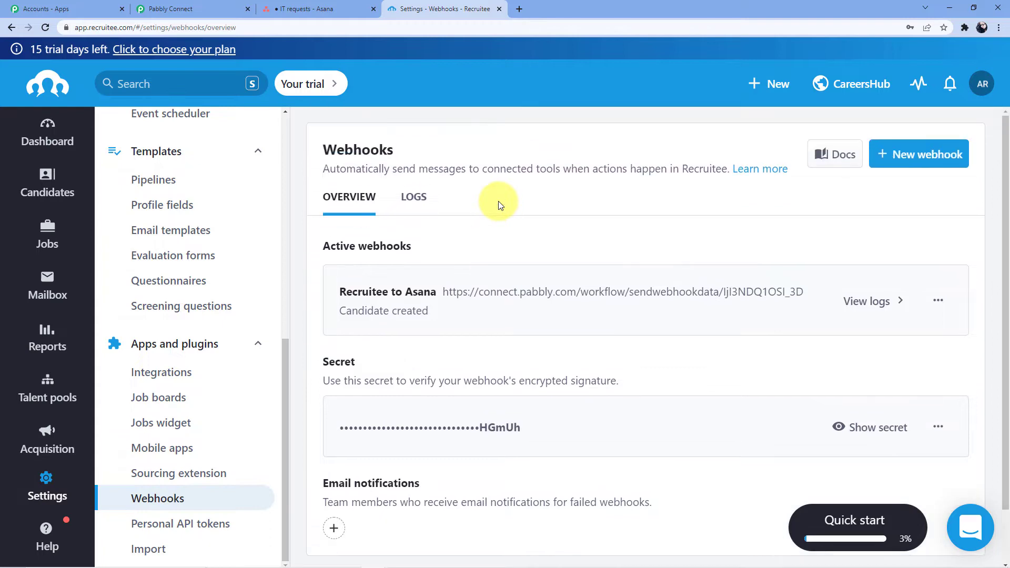
pyautogui.click(49, 187)
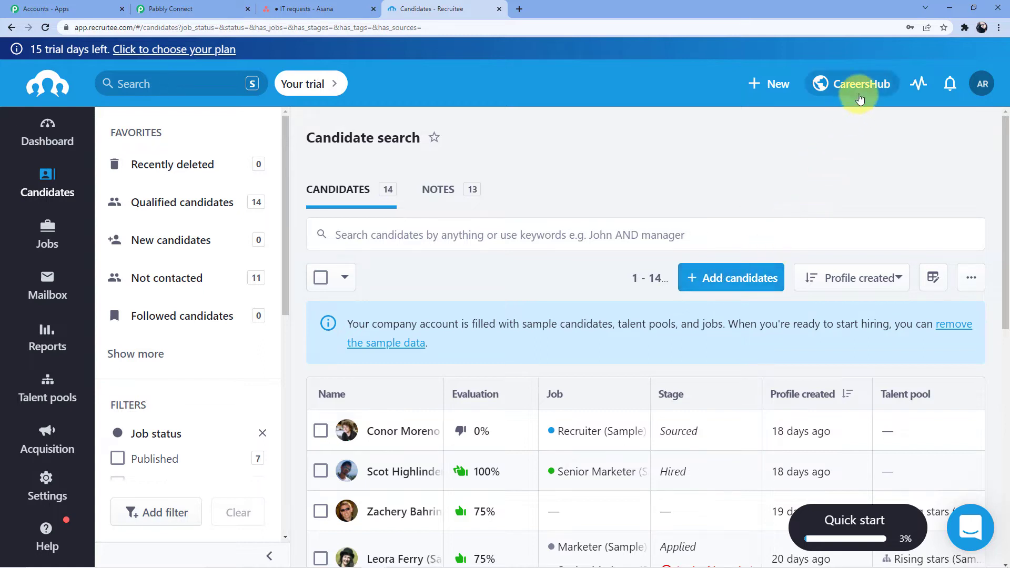
pyautogui.click(863, 84)
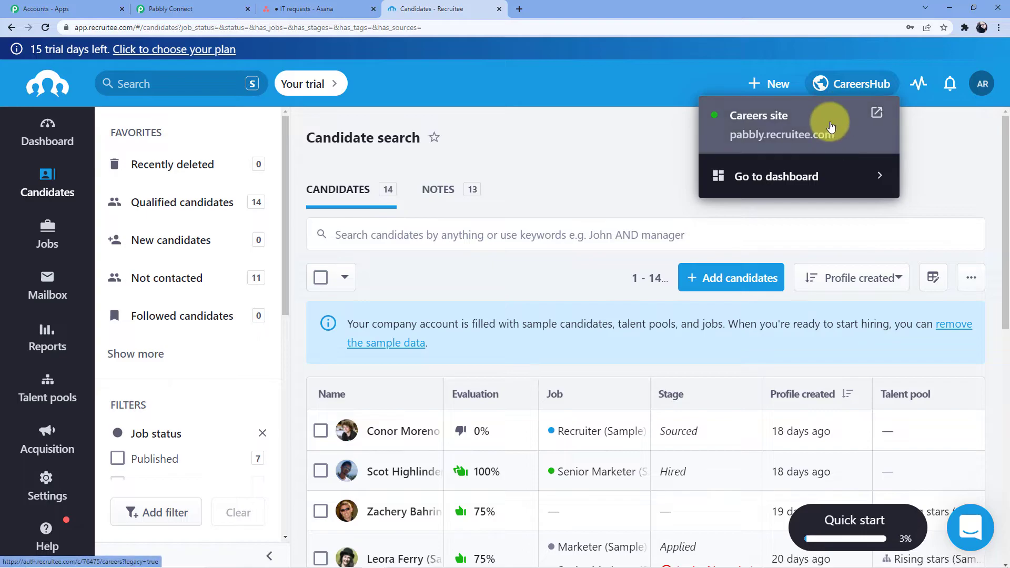
# Step: Open the careers site's Senior Marketer (Sample) job and its application form
pyautogui.click(831, 126)
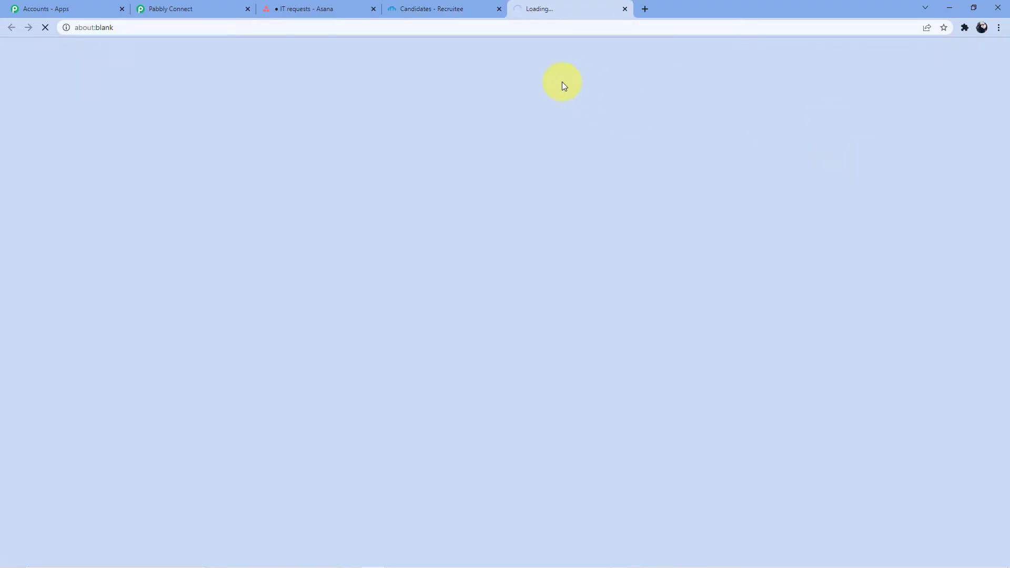
pyautogui.scroll(-2, 182, 294)
pyautogui.scroll(-3, 181, 293)
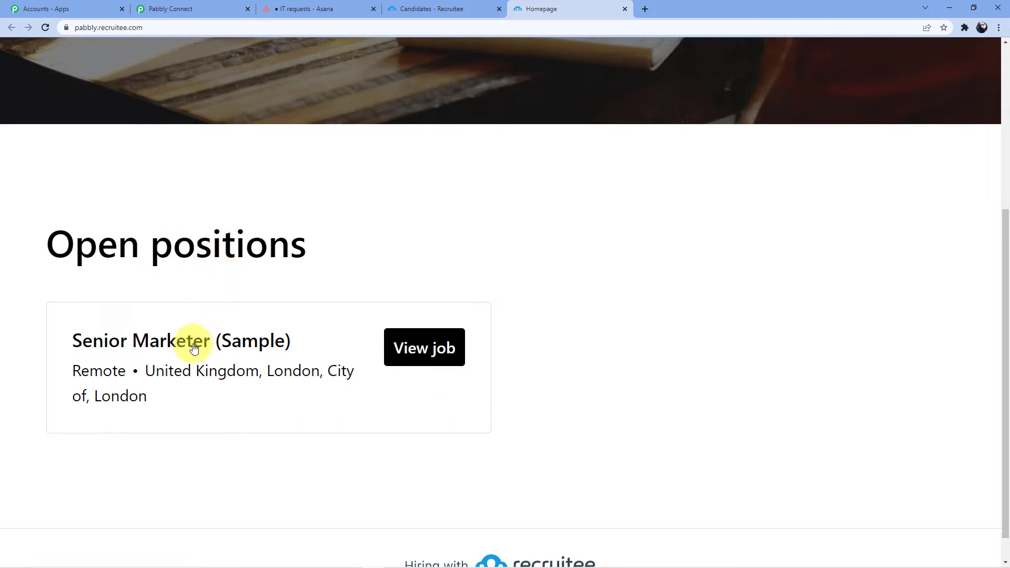
pyautogui.click(414, 333)
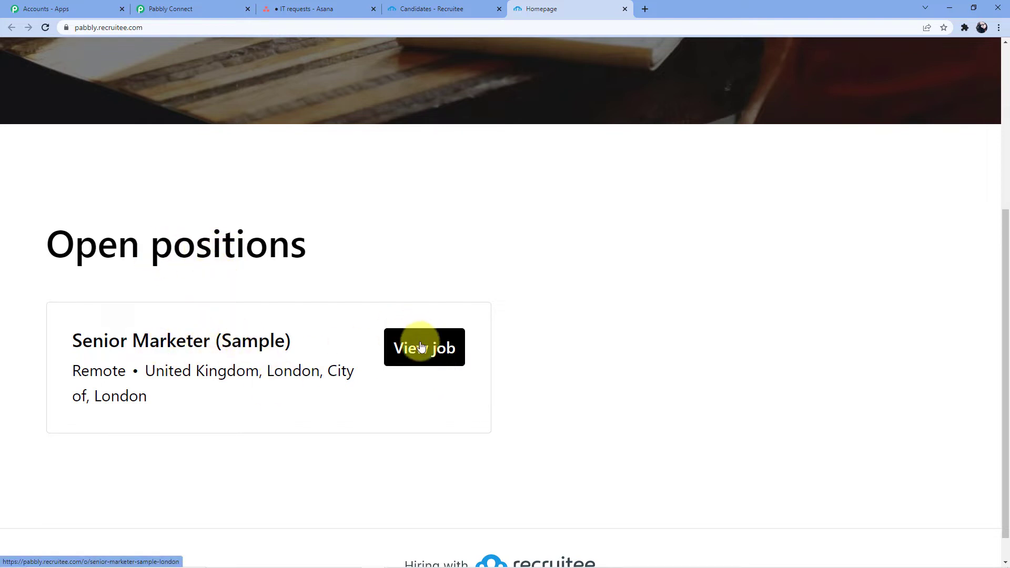
pyautogui.scroll(-4, 190, 243)
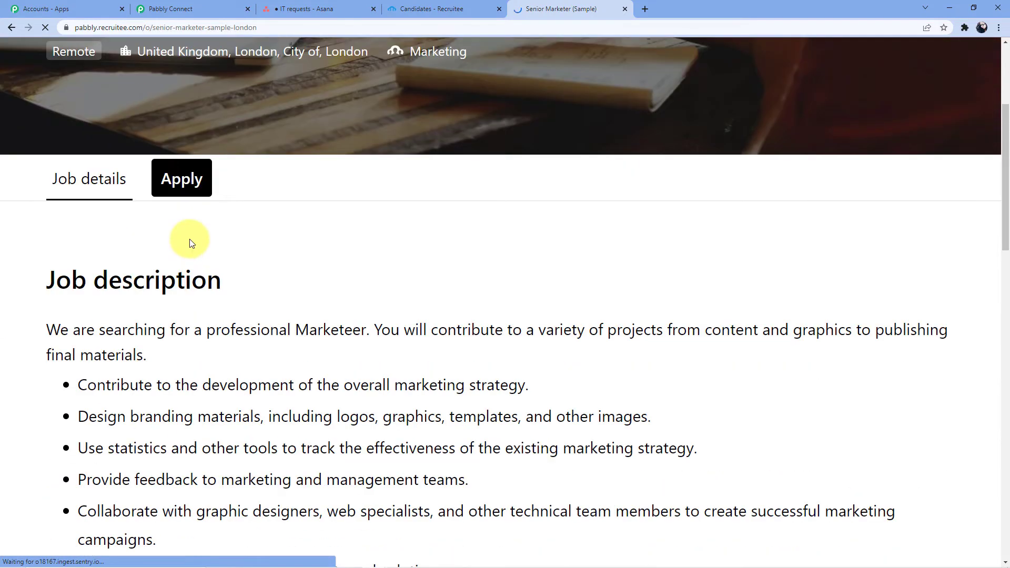
pyautogui.click(190, 180)
# Step: Review the application form fields, then return to the Recruitee candidate list
pyautogui.scroll(-4, 324, 227)
pyautogui.scroll(-1, 322, 226)
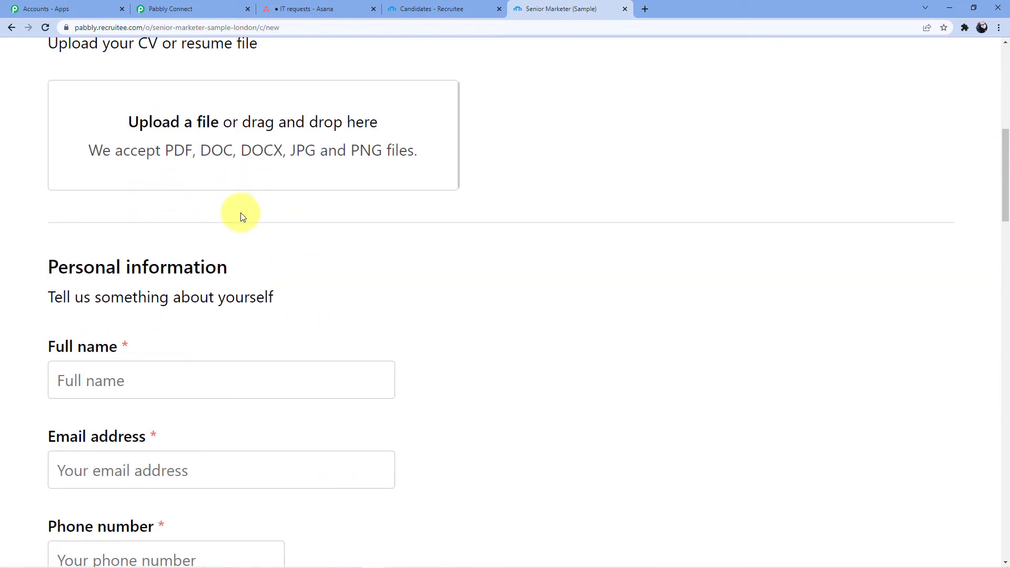
pyautogui.scroll(3, 237, 207)
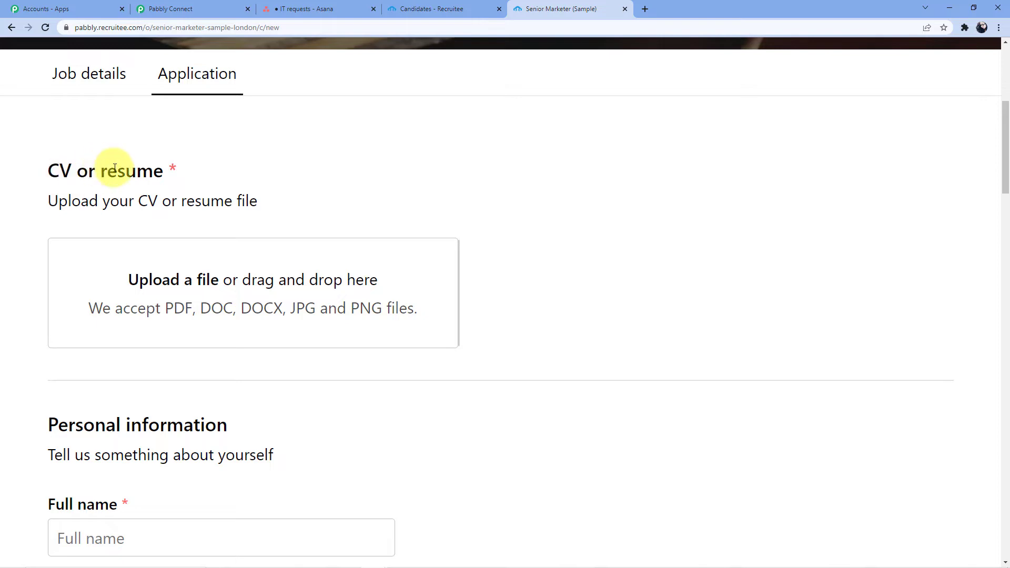
pyautogui.scroll(-2, 221, 250)
pyautogui.scroll(-4, 231, 242)
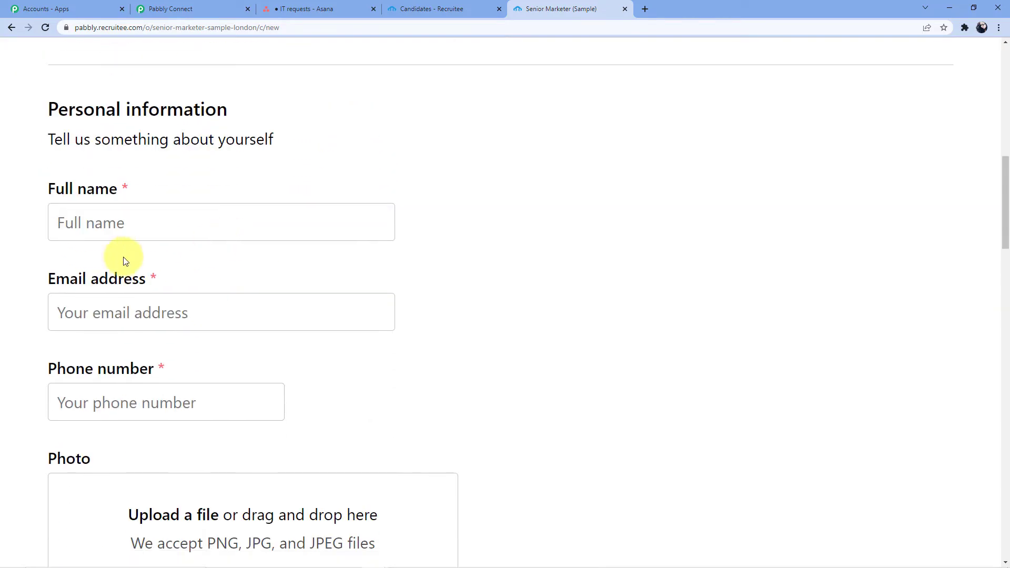
pyautogui.scroll(-2, 136, 299)
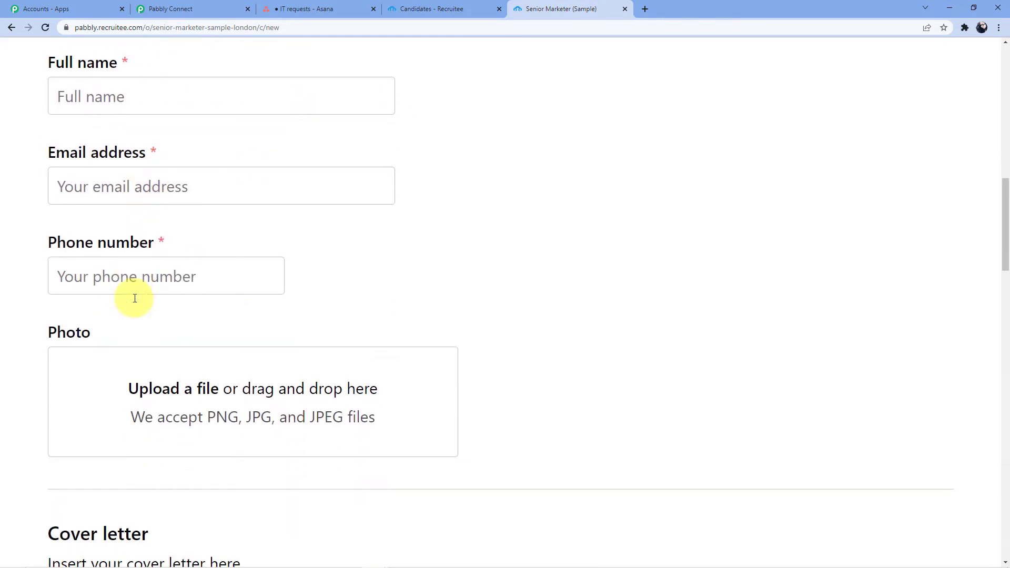
pyautogui.scroll(-4, 131, 295)
pyautogui.scroll(-4, 142, 342)
pyautogui.scroll(-5, 164, 299)
pyautogui.scroll(-12, 186, 358)
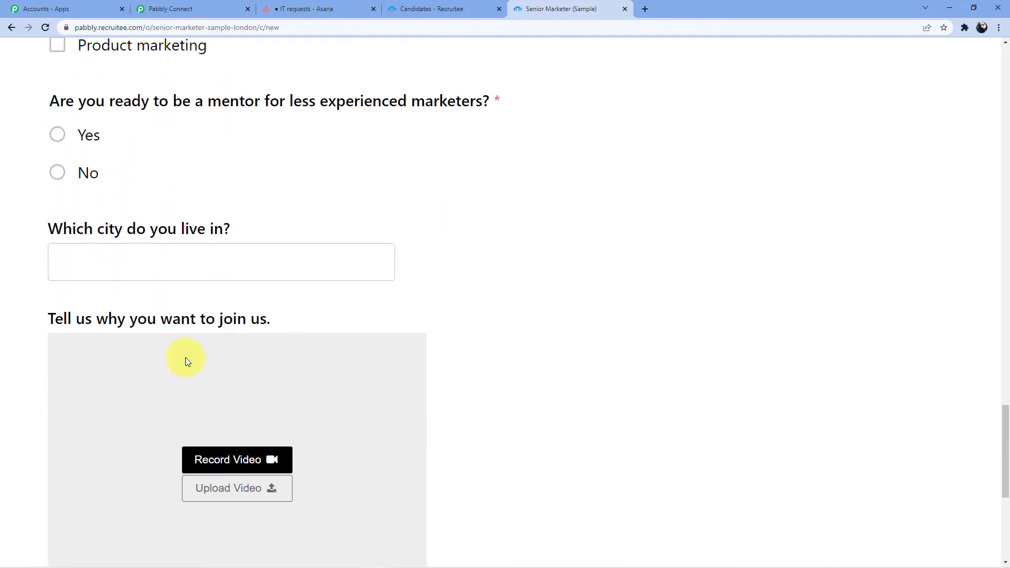
pyautogui.scroll(4, 186, 362)
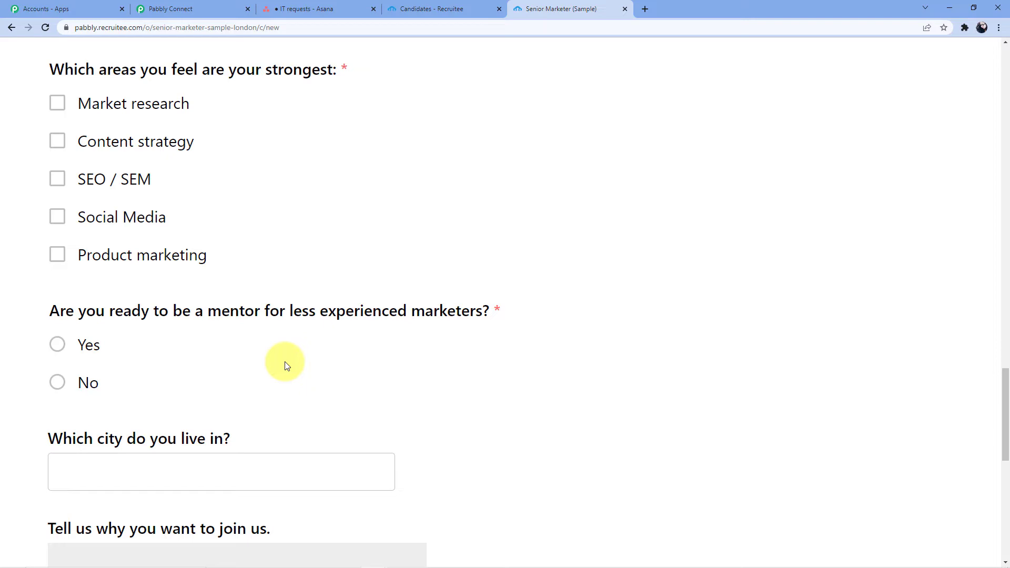
pyautogui.scroll(11, 286, 363)
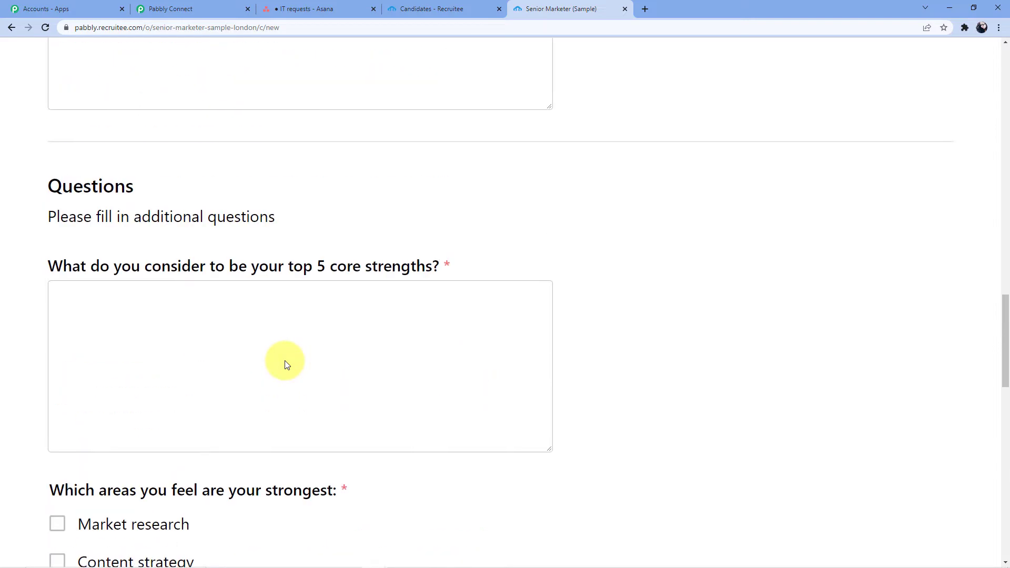
pyautogui.scroll(-11, 295, 363)
pyautogui.scroll(-10, 300, 361)
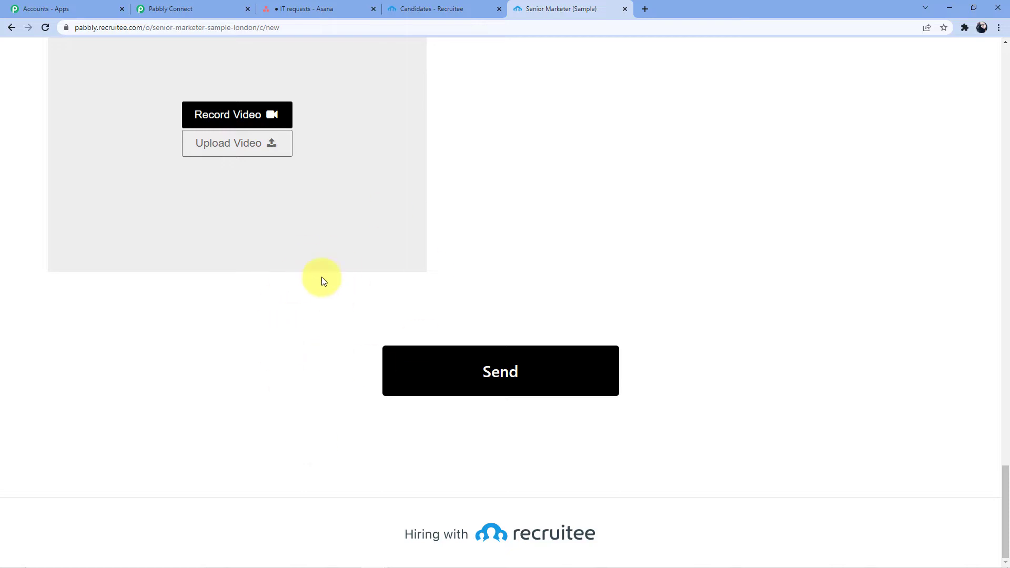
pyautogui.scroll(15, 321, 279)
pyautogui.scroll(5, 322, 278)
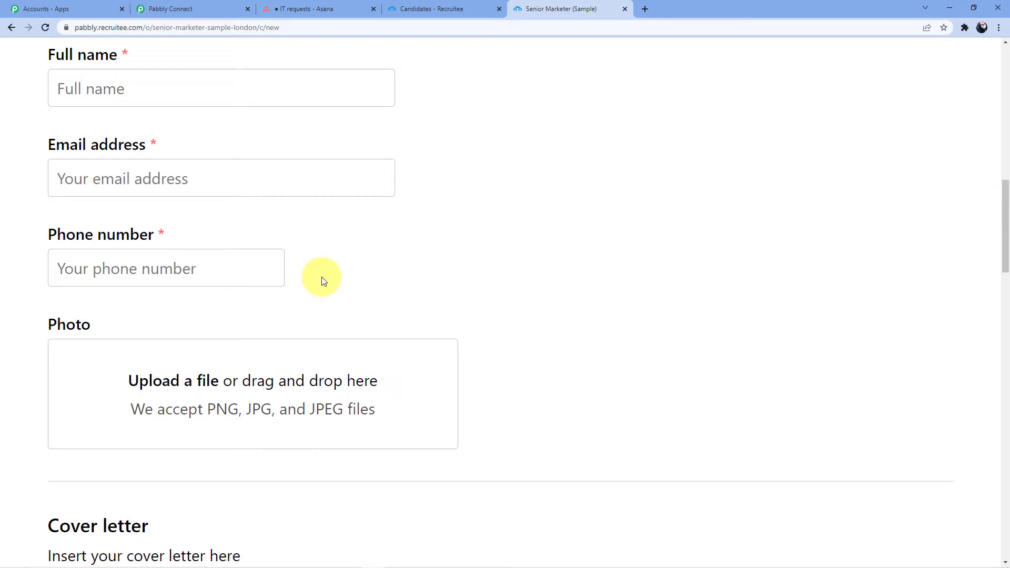
pyautogui.scroll(4, 322, 278)
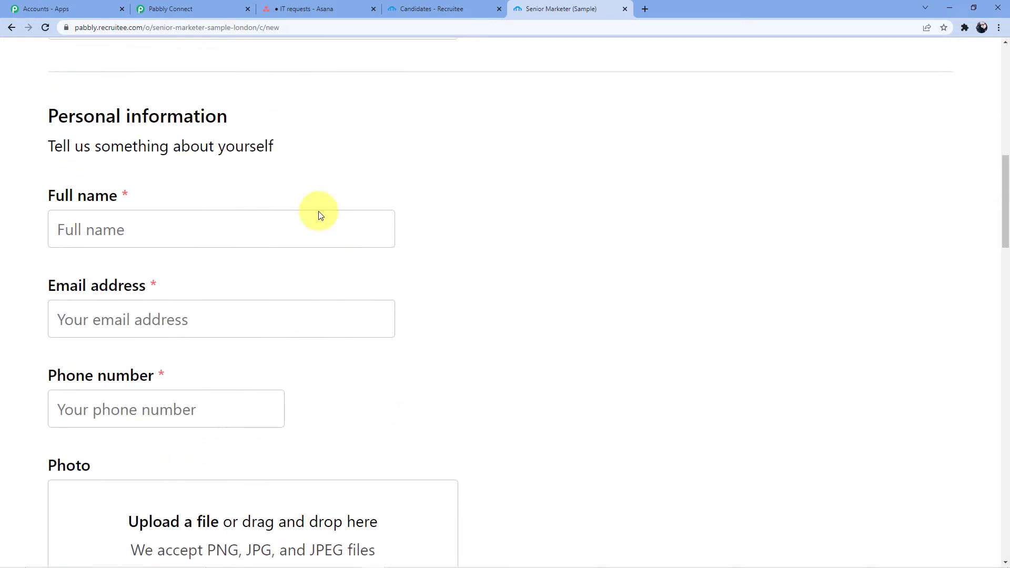
pyautogui.click(444, 9)
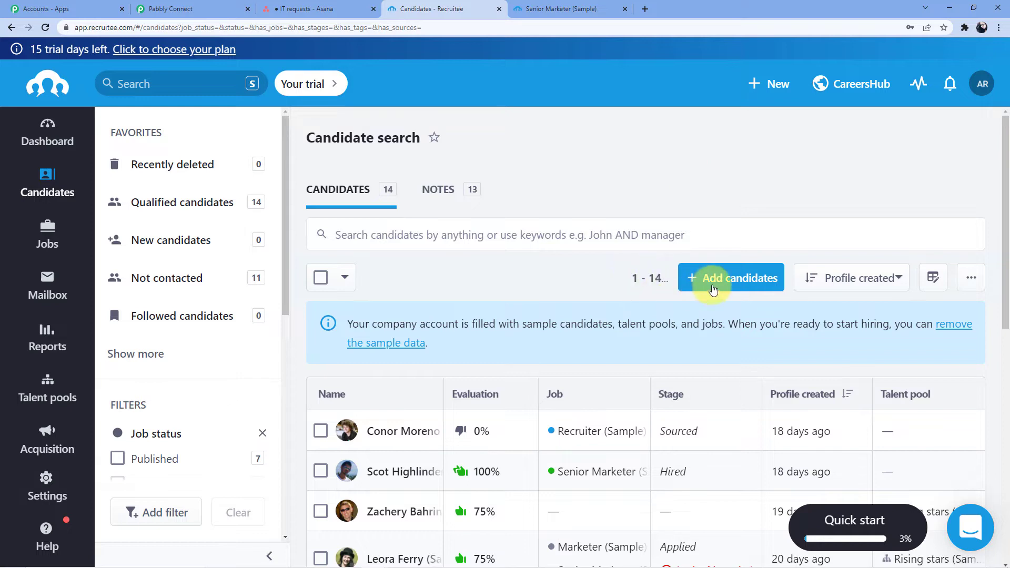
# Step: Start adding a candidate manually and enter the candidate's full name
pyautogui.click(707, 278)
pyautogui.click(750, 322)
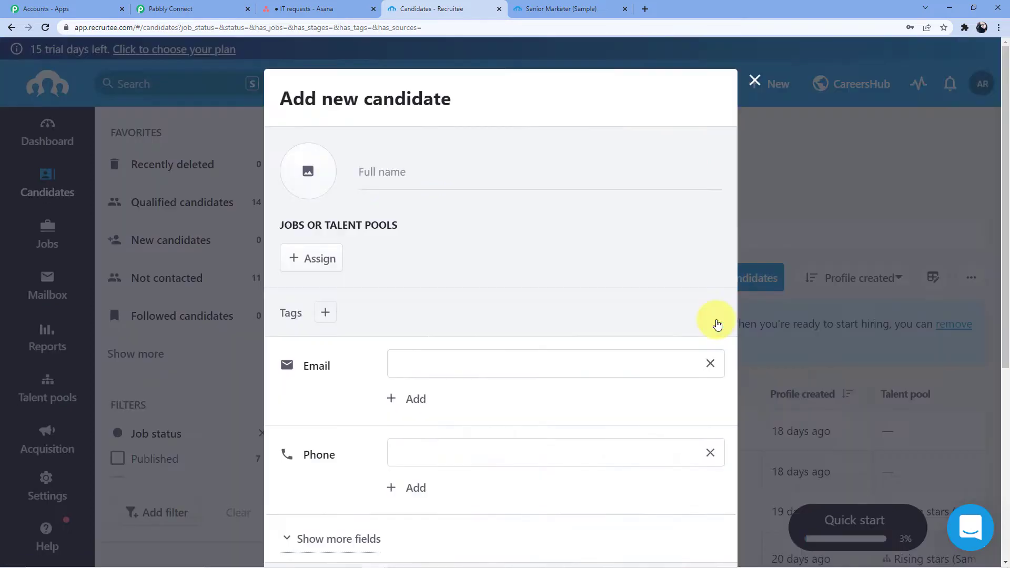
pyautogui.click(396, 178)
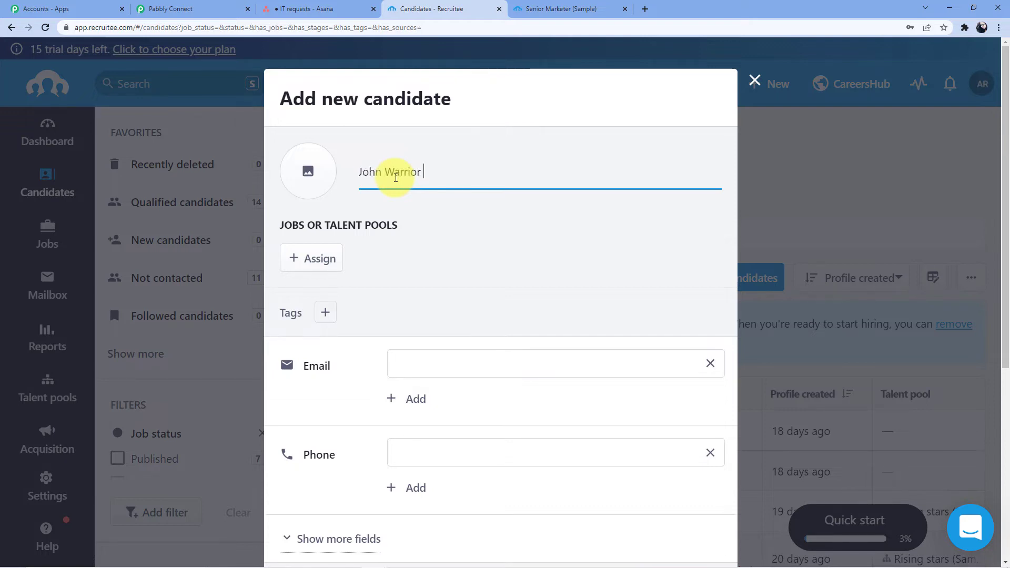
pyautogui.scroll(-3, 400, 174)
pyautogui.scroll(3, 402, 248)
# Step: Assign the candidate to the Senior Marketer (Sample) job
pyautogui.click(314, 255)
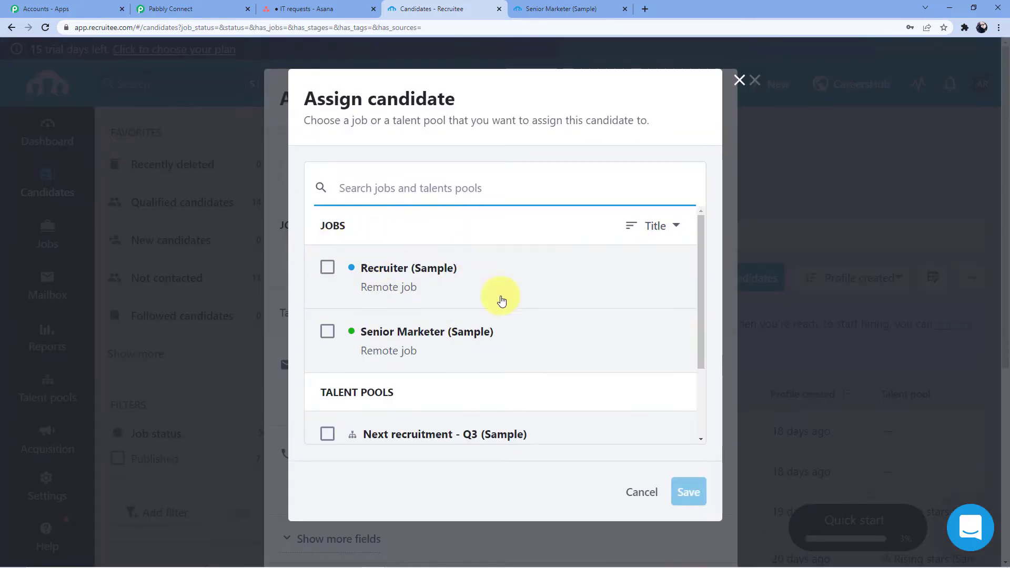
pyautogui.click(327, 332)
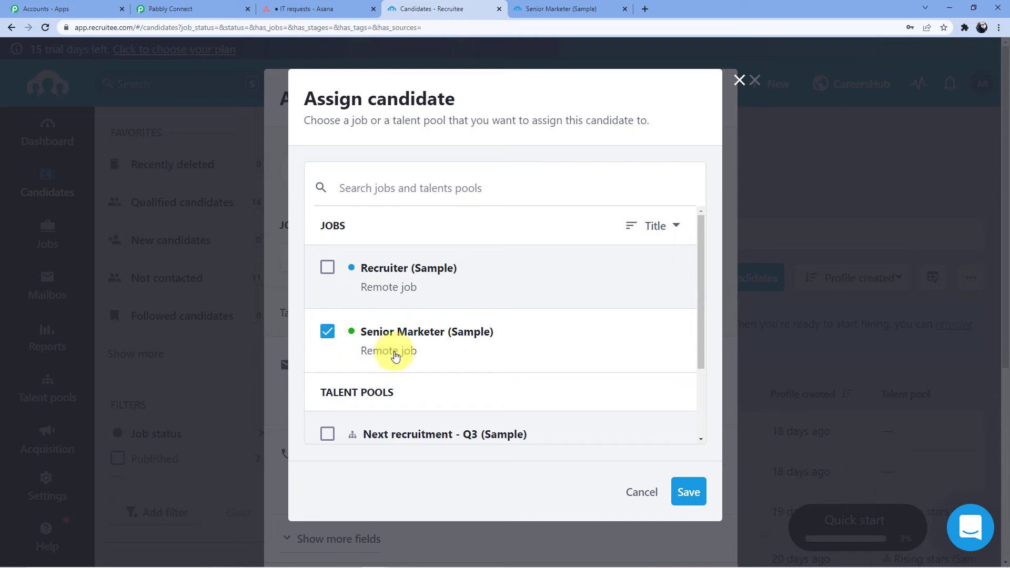
pyautogui.click(688, 492)
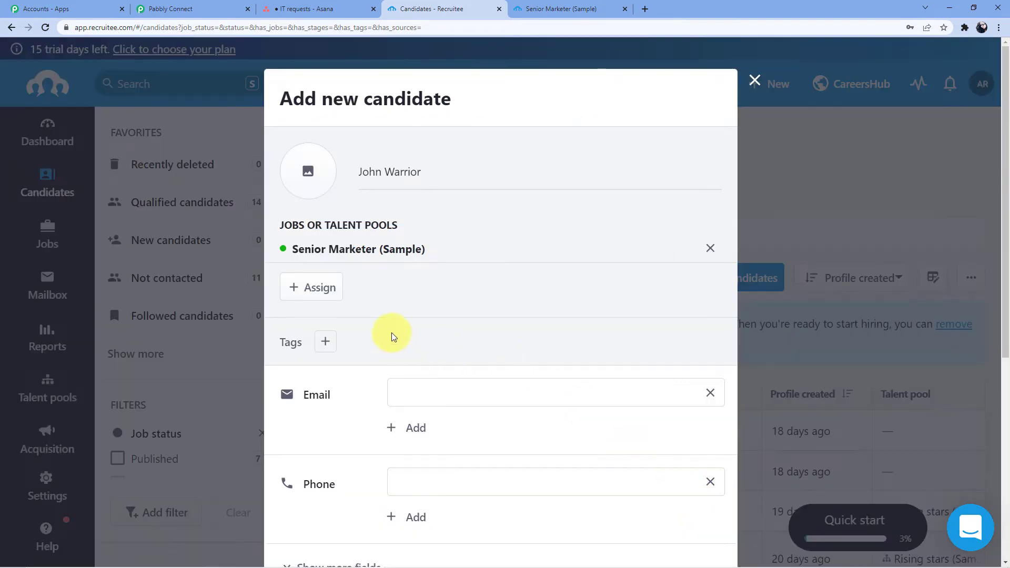
pyautogui.scroll(-2, 394, 343)
# Step: Fill in the candidate's e-mail address and phone number
pyautogui.click(440, 287)
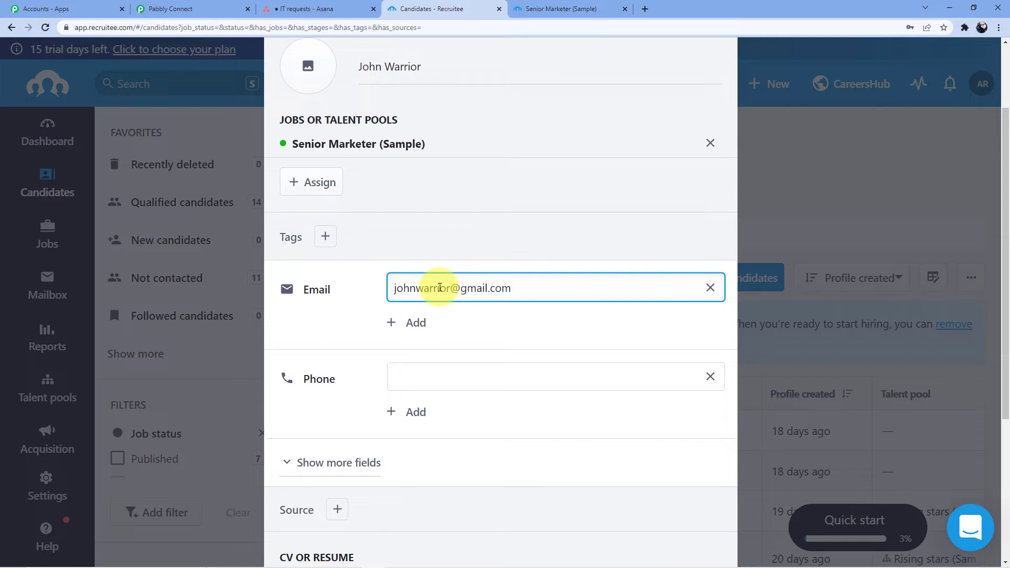
pyautogui.scroll(-3, 440, 288)
pyautogui.click(433, 207)
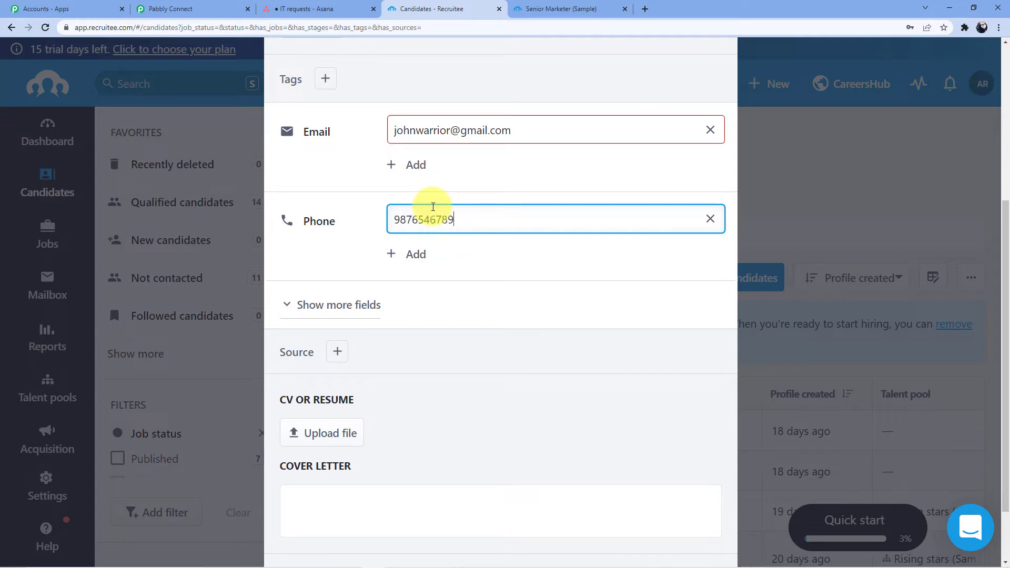
pyautogui.scroll(-2, 483, 192)
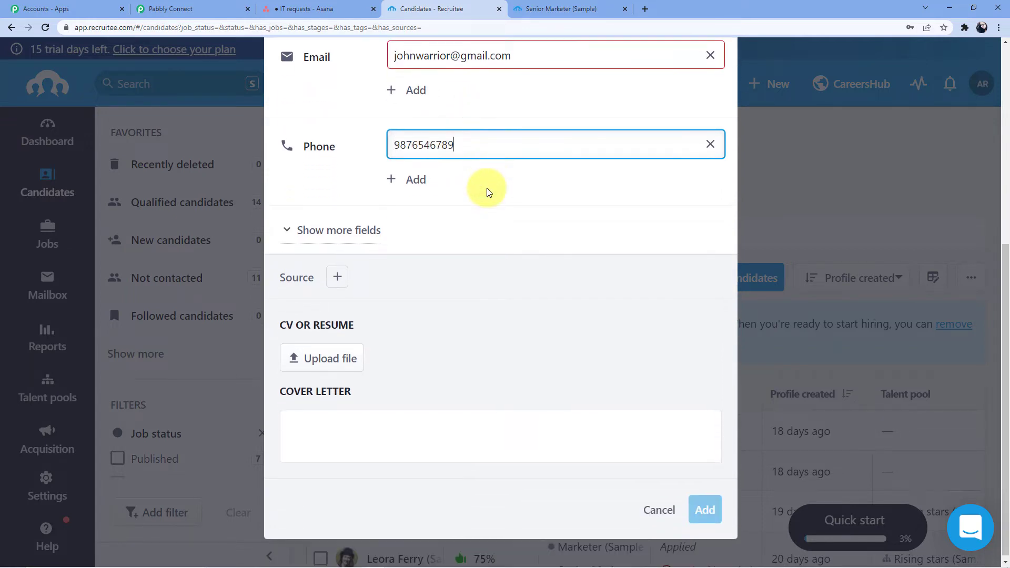
# Step: Look through the extra candidate detail fields, then collapse them
pyautogui.click(323, 228)
pyautogui.scroll(-2, 421, 205)
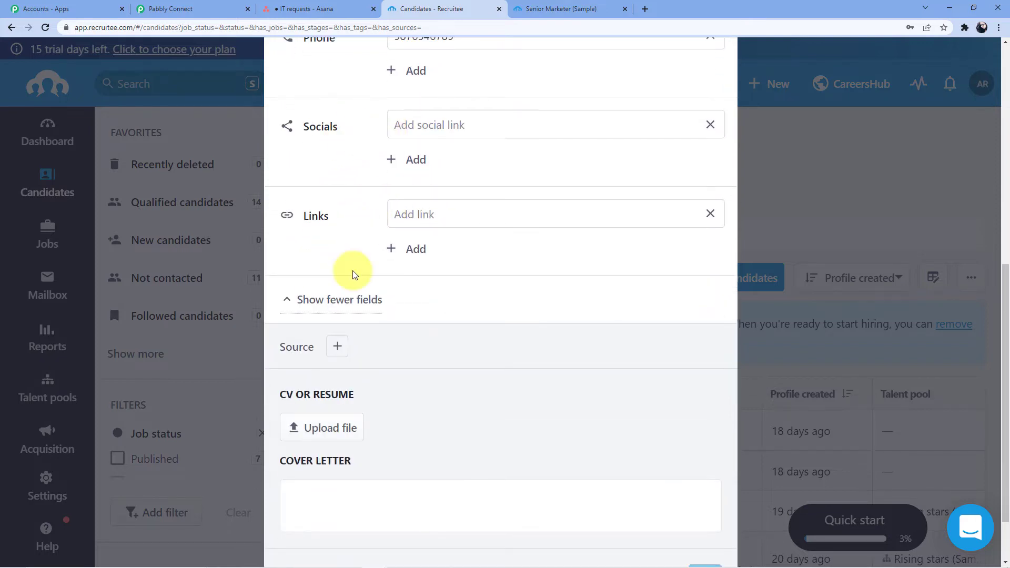
pyautogui.scroll(-1, 353, 274)
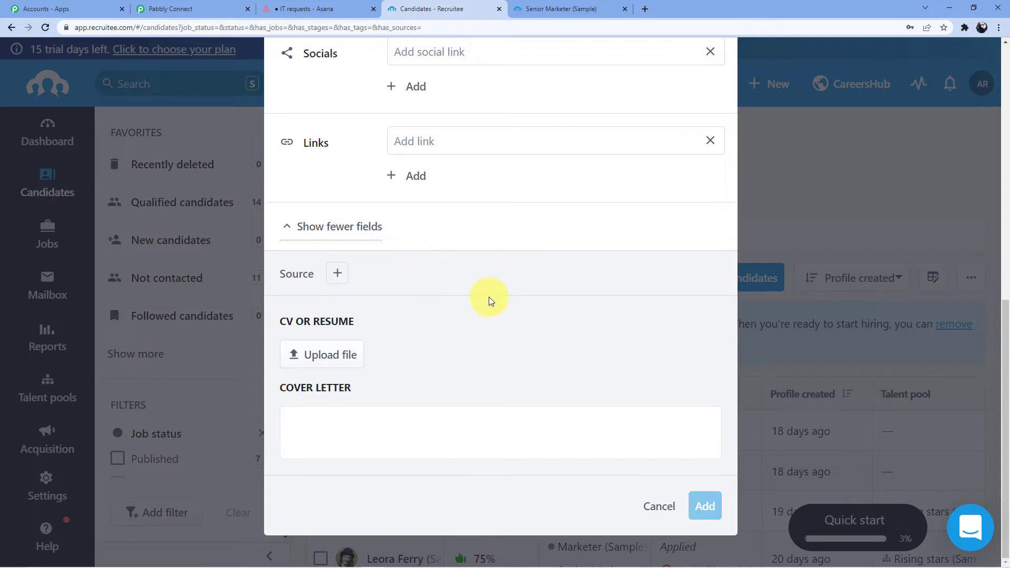
pyautogui.scroll(3, 485, 295)
pyautogui.click(358, 384)
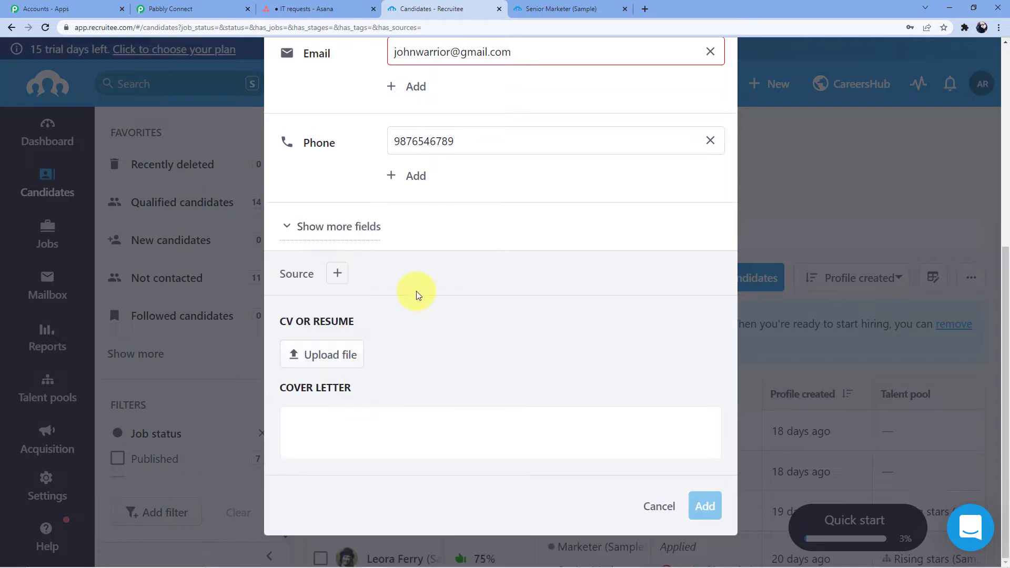
pyautogui.scroll(6, 457, 392)
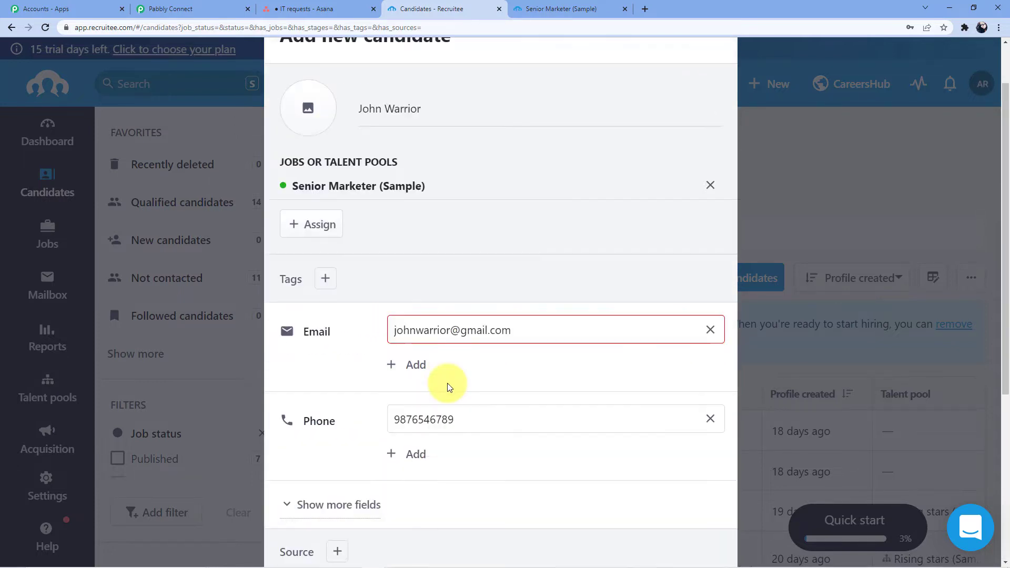
# Step: Recheck the e-mail address and add the new candidate
pyautogui.click(524, 369)
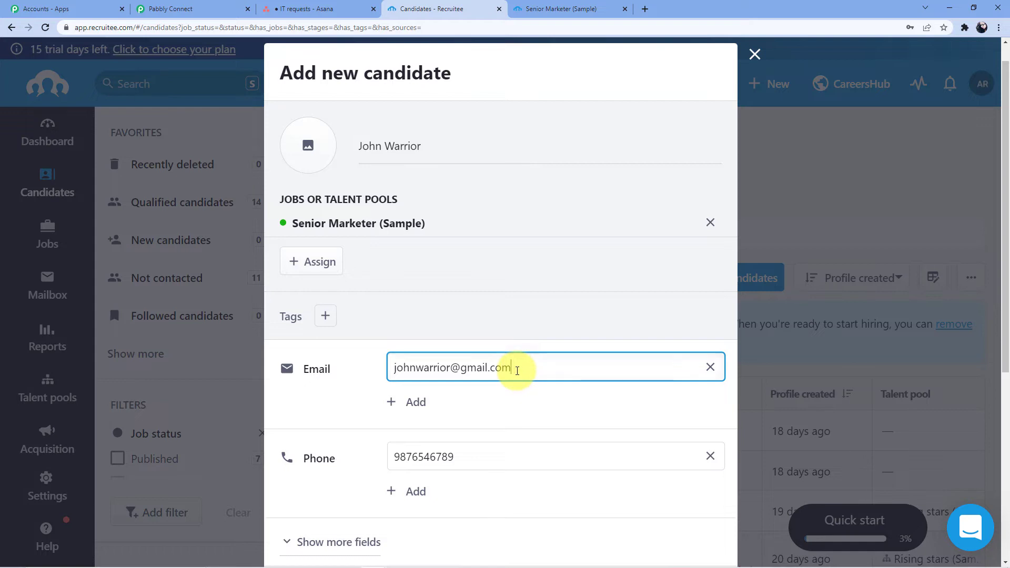
pyautogui.scroll(-5, 579, 432)
pyautogui.click(704, 503)
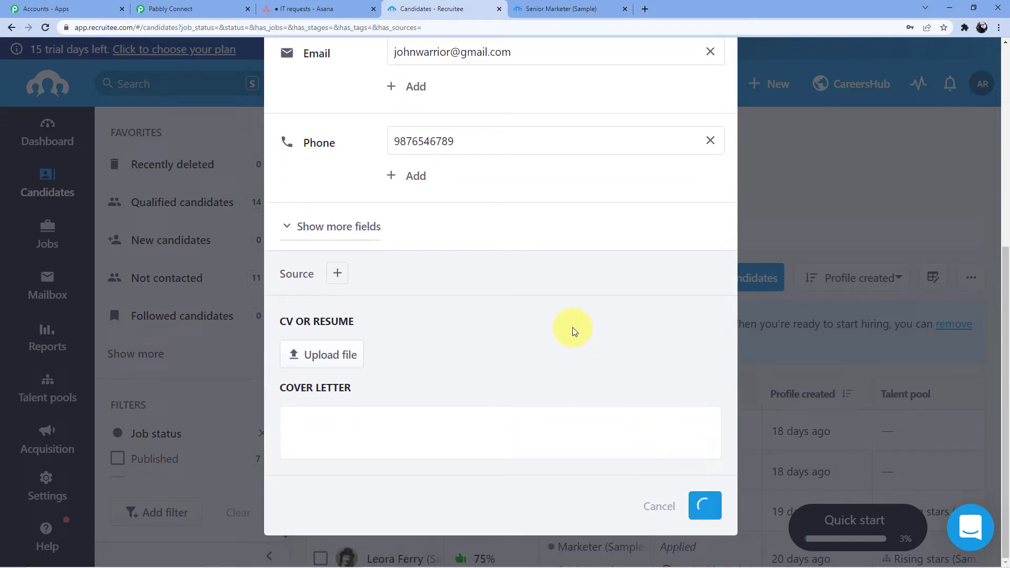
pyautogui.scroll(-3, 574, 326)
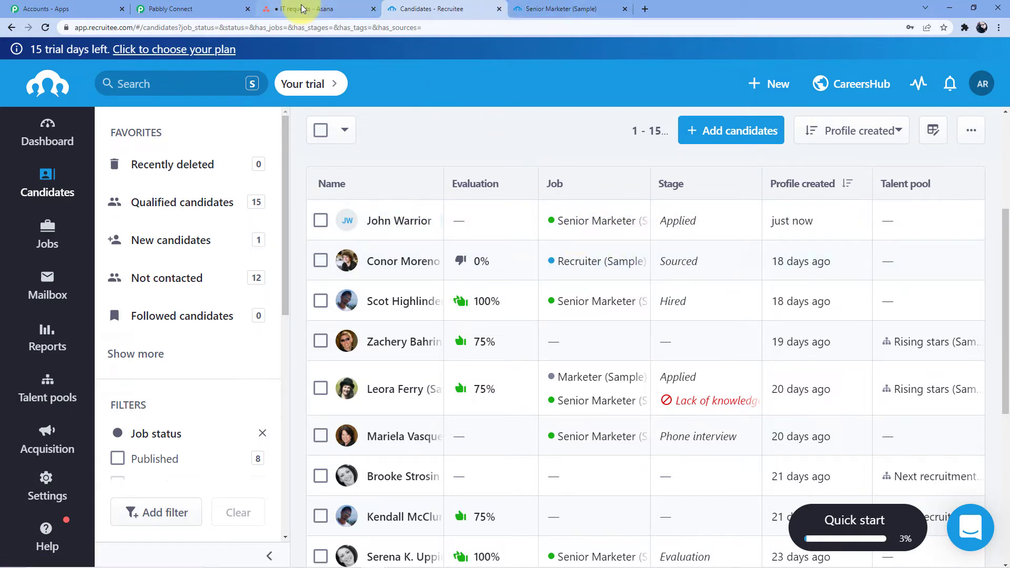
# Step: Review the captured Recruitee candidate data, including the job slug and job title fields
pyautogui.click(179, 9)
pyautogui.scroll(-7, 598, 198)
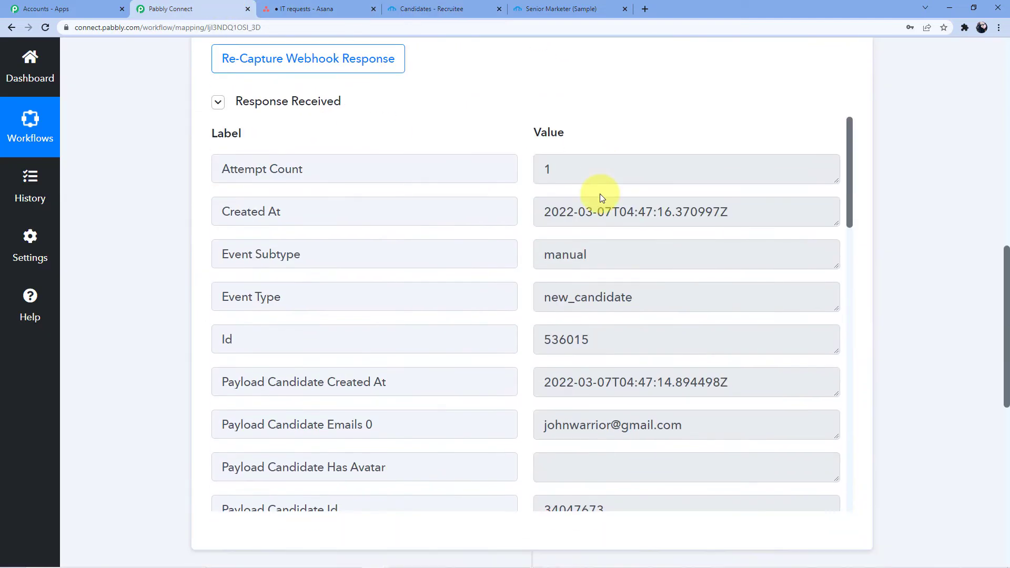
pyautogui.scroll(2, 957, 258)
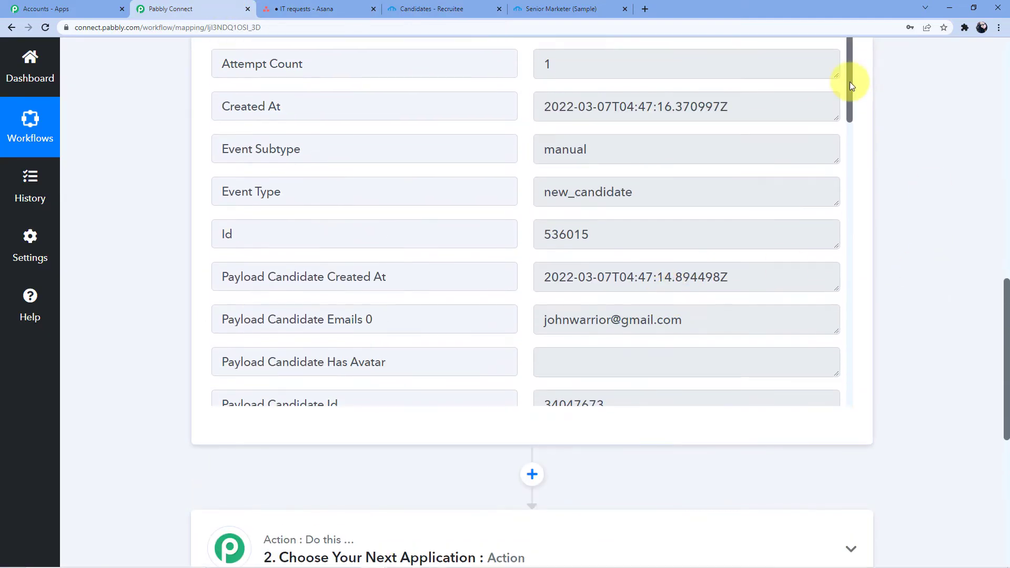
pyautogui.scroll(-6, 850, 81)
pyautogui.scroll(2, 617, 160)
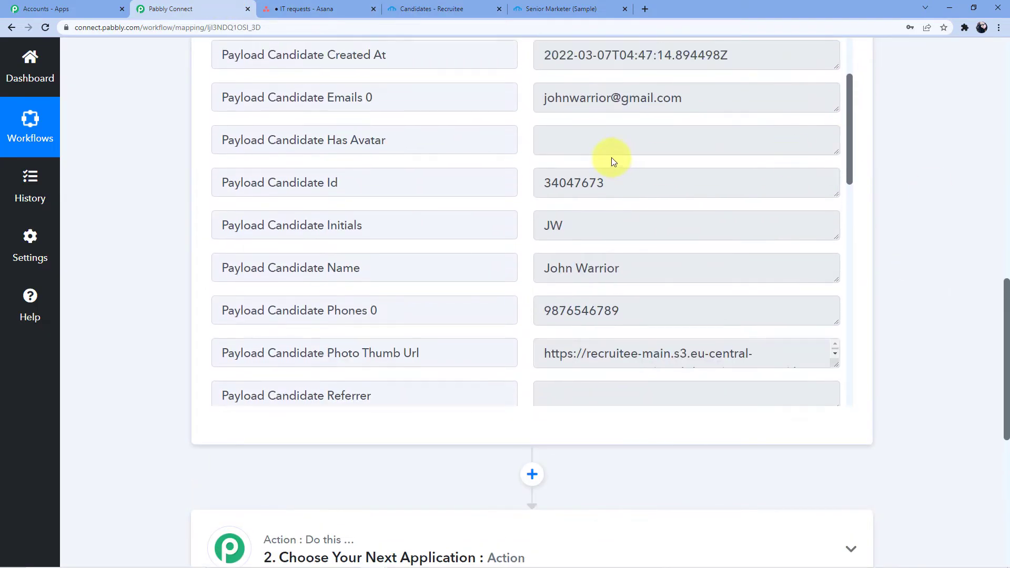
pyautogui.moveTo(554, 104); pyautogui.dragTo(694, 98)
pyautogui.scroll(-4, 684, 192)
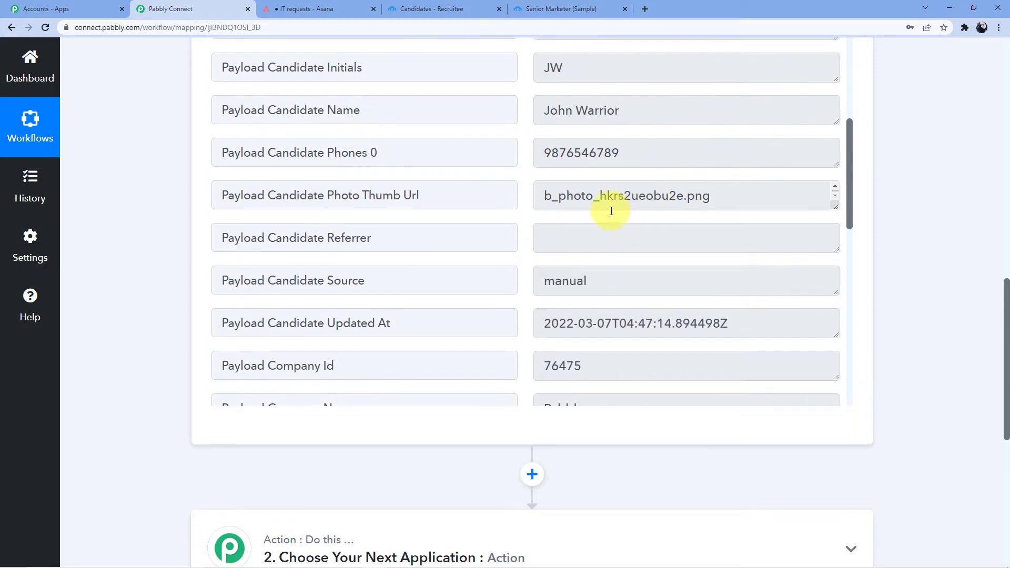
pyautogui.scroll(4, 653, 227)
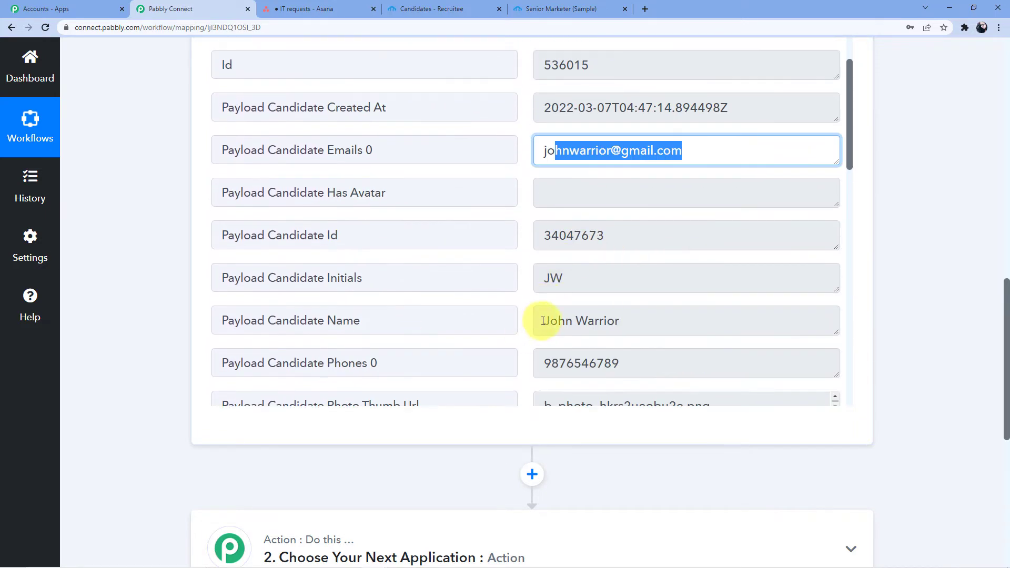
pyautogui.moveTo(545, 319); pyautogui.dragTo(646, 314)
pyautogui.scroll(-2, 642, 256)
pyautogui.moveTo(545, 261); pyautogui.dragTo(636, 257)
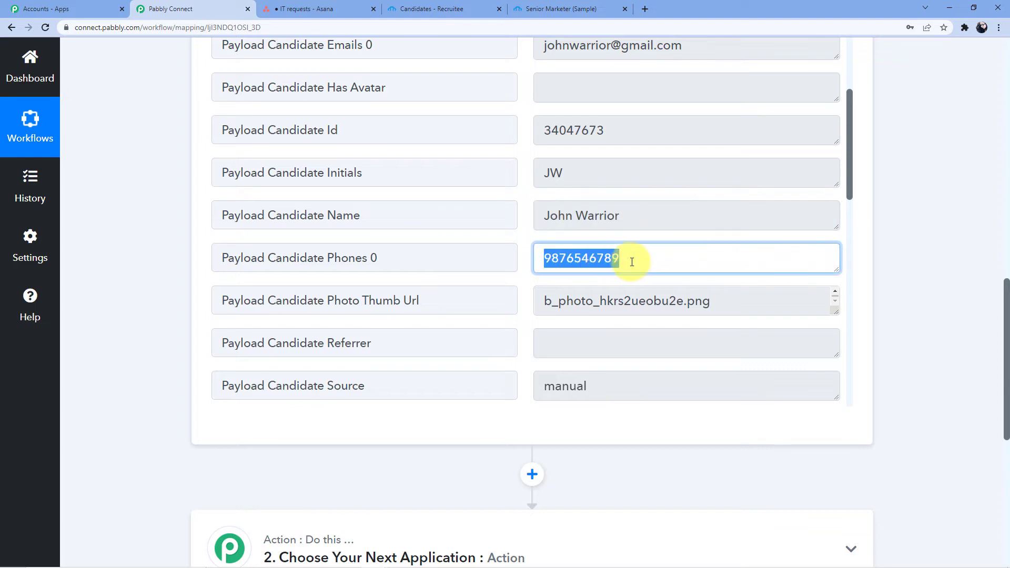
pyautogui.scroll(-4, 635, 257)
pyautogui.scroll(-8, 584, 171)
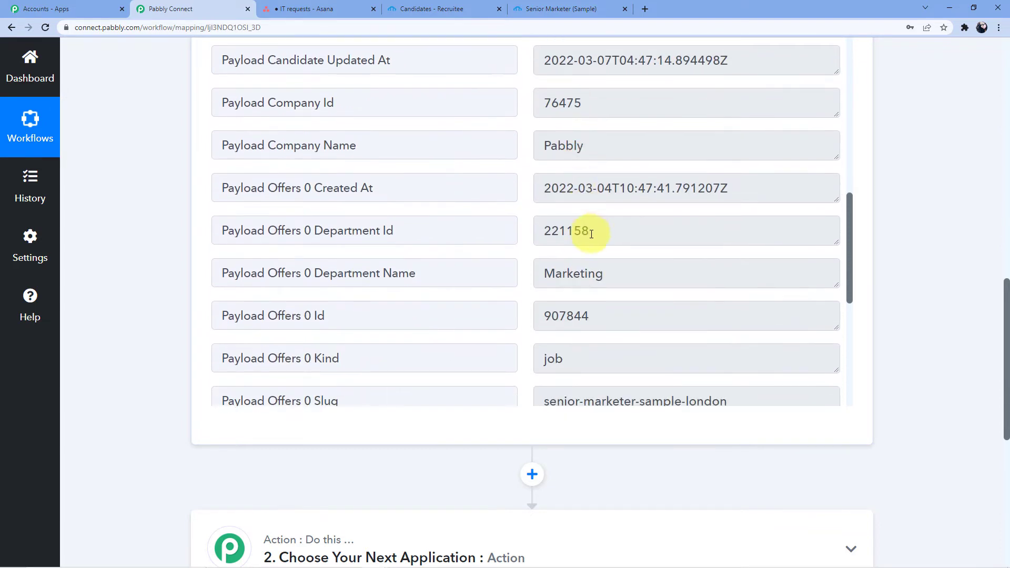
pyautogui.moveTo(545, 87); pyautogui.dragTo(602, 82)
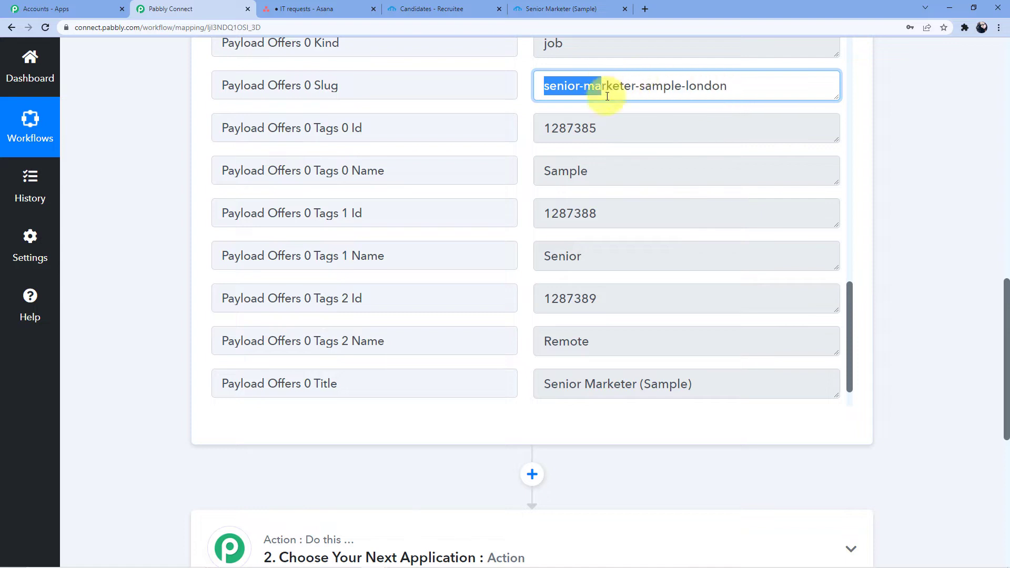
pyautogui.scroll(-2, 614, 155)
pyautogui.scroll(4, 616, 158)
pyautogui.scroll(-3, 614, 168)
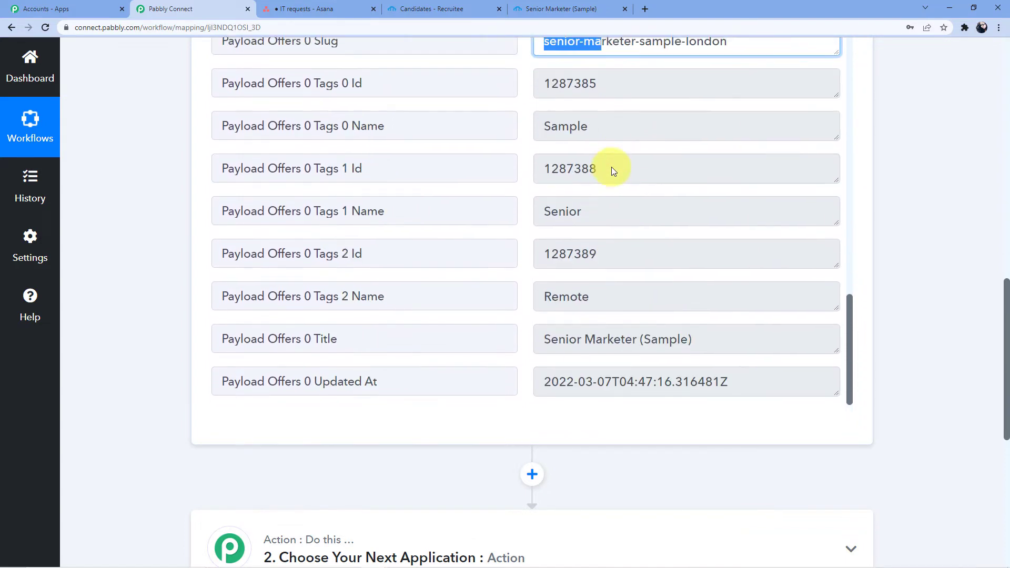
pyautogui.moveTo(542, 336); pyautogui.dragTo(702, 315)
pyautogui.scroll(-7, 722, 291)
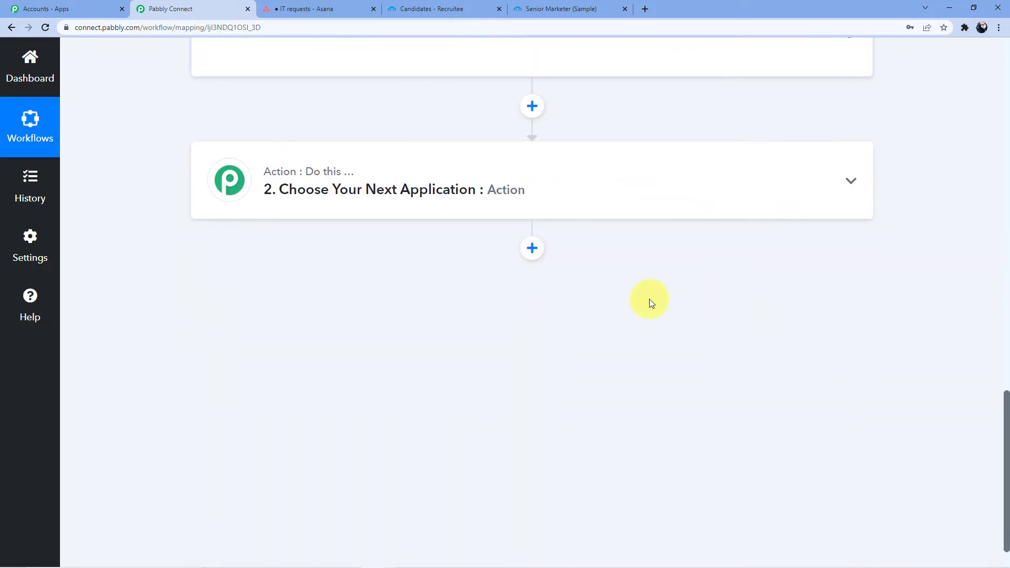
# Step: Expand the '2. Choose Your Next Application' action step to show its app choices
pyautogui.click(462, 160)
pyautogui.scroll(10, 226, 356)
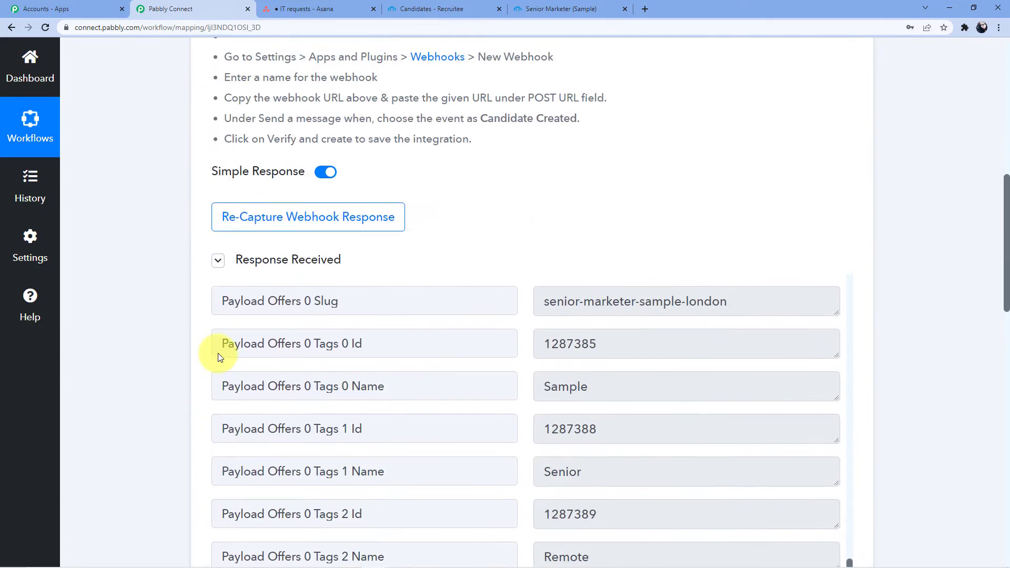
pyautogui.scroll(7, 217, 353)
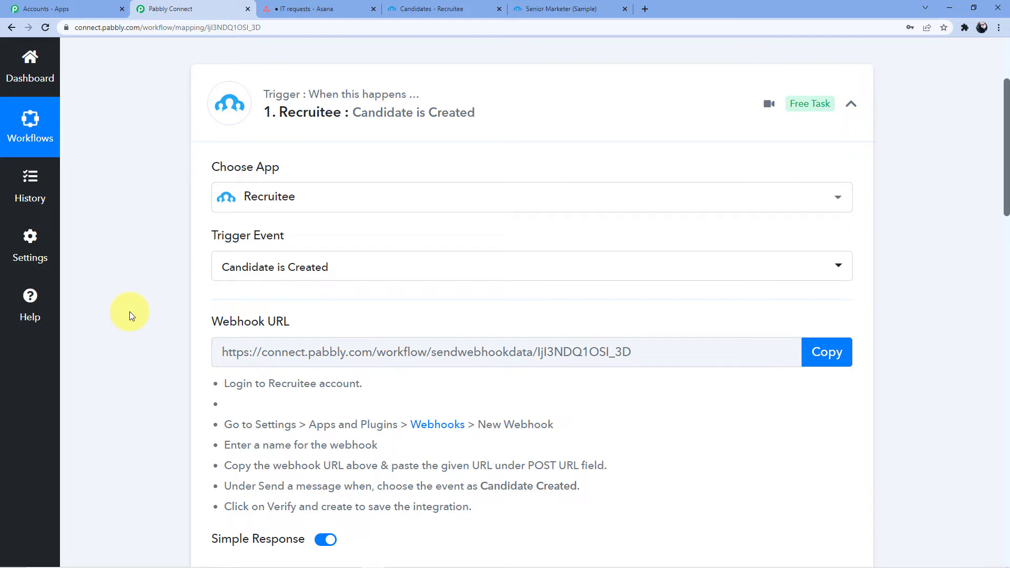
pyautogui.scroll(-18, 129, 311)
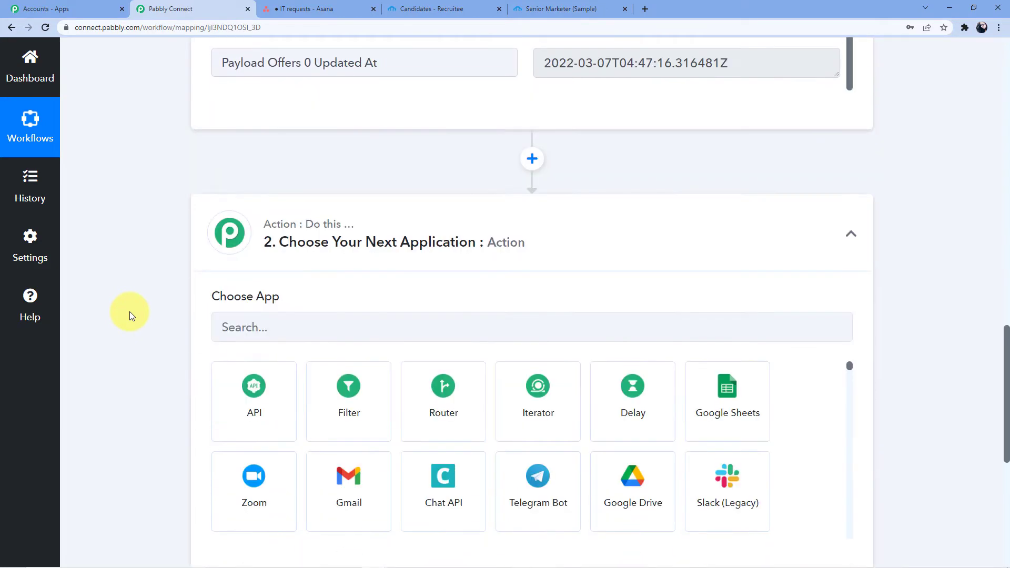
# Step: Search for and pick Asana as the action app
pyautogui.click(337, 321)
pyautogui.scroll(-2, 326, 253)
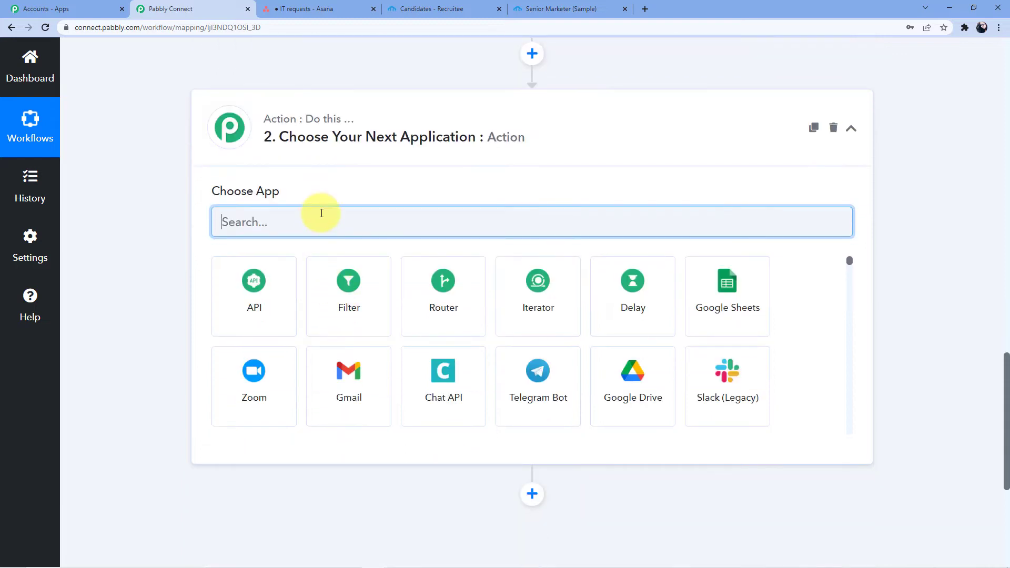
pyautogui.write('Asana')
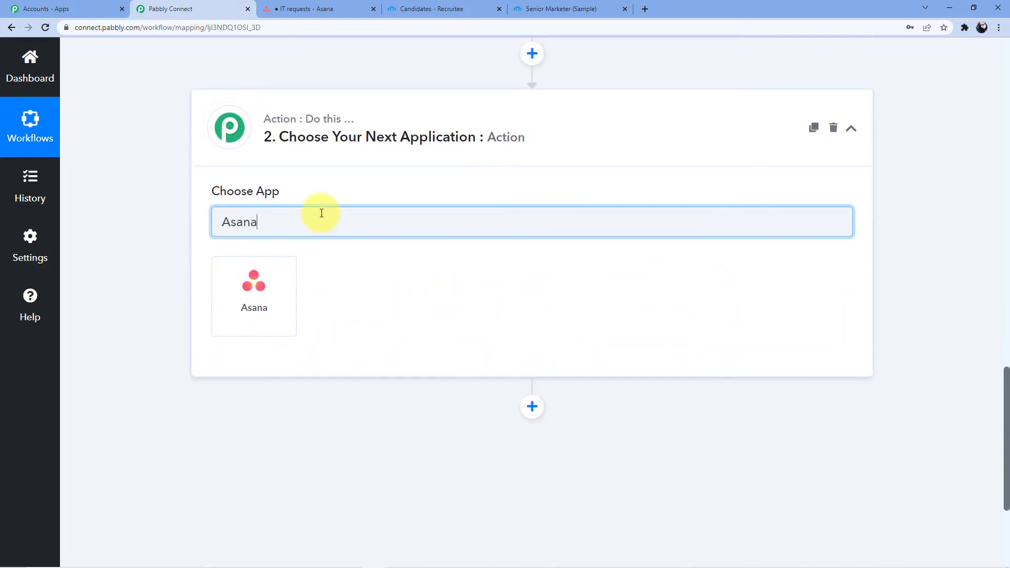
pyautogui.click(284, 287)
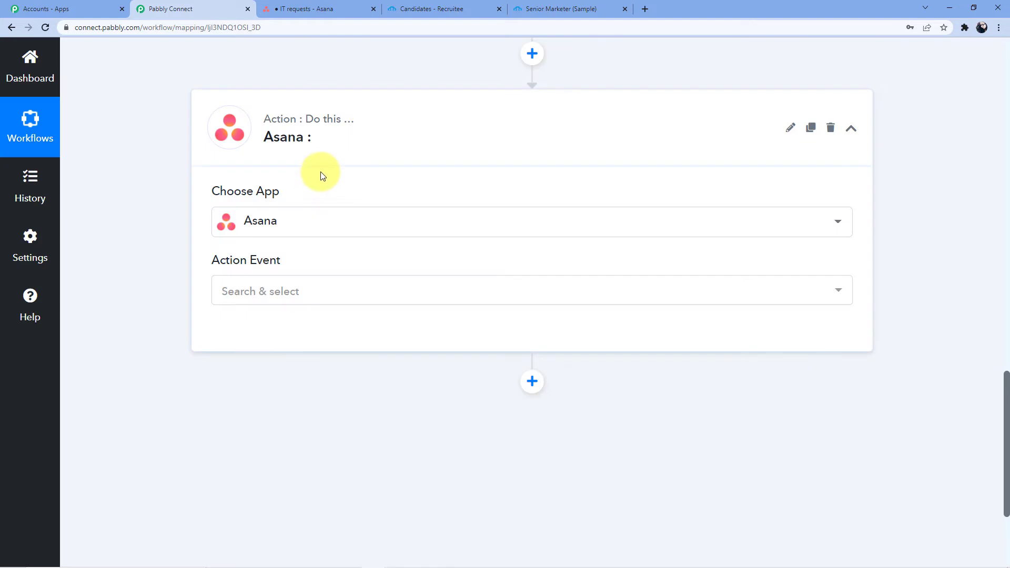
# Step: Set the Asana action event to Create a Task and begin the account connection
pyautogui.click(326, 299)
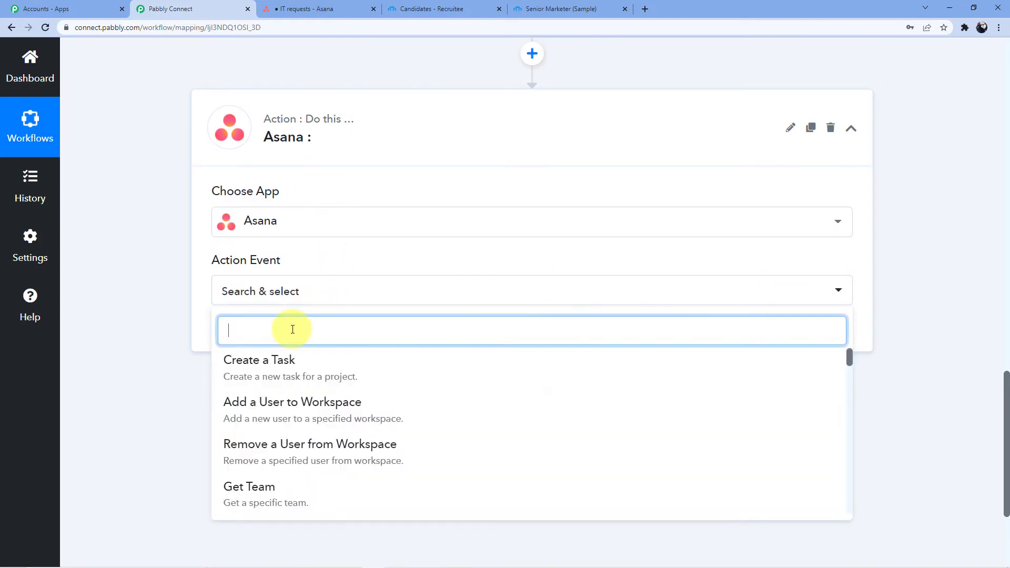
pyautogui.write('Create a r')
pyautogui.press('BackSpace')
pyautogui.click(284, 365)
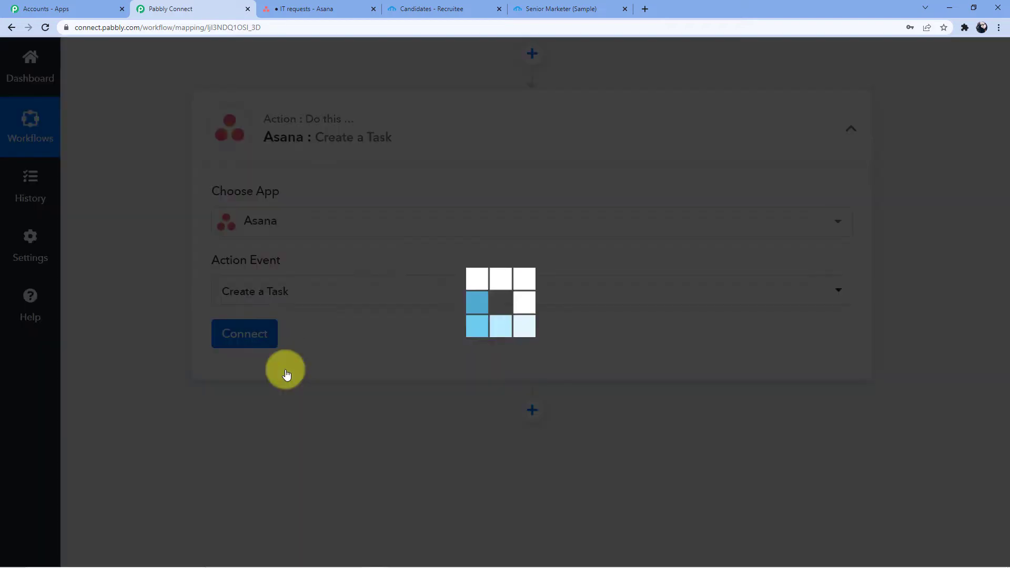
pyautogui.click(225, 346)
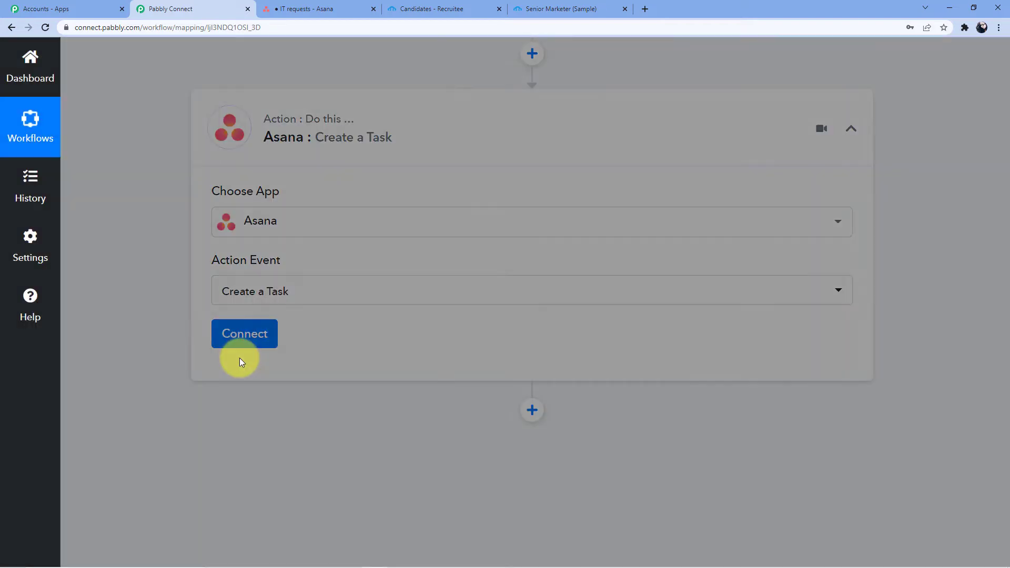
# Step: Add and authorize a new Asana connection, glancing at the IT requests project in Asana
pyautogui.click(526, 199)
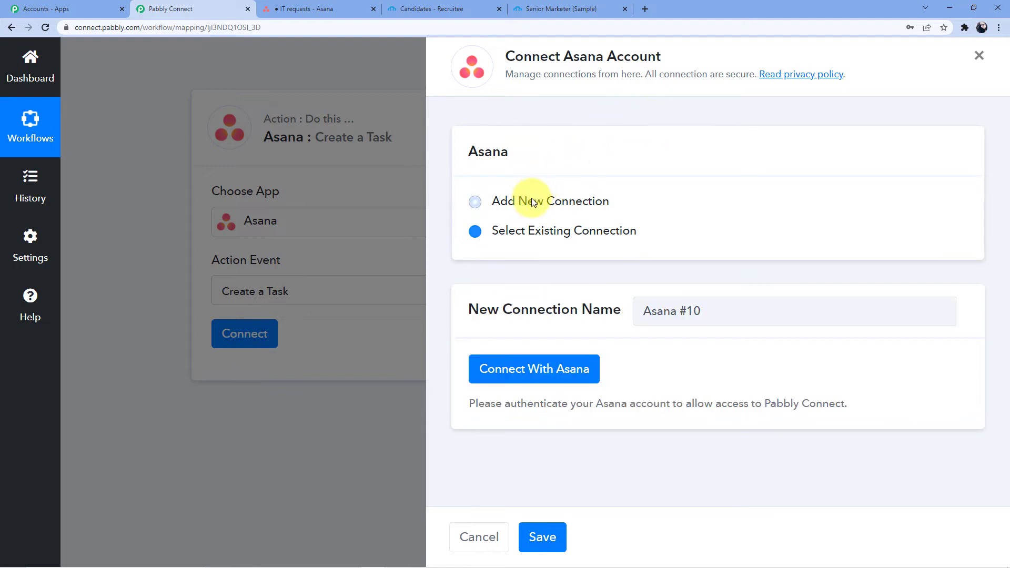
pyautogui.click(537, 371)
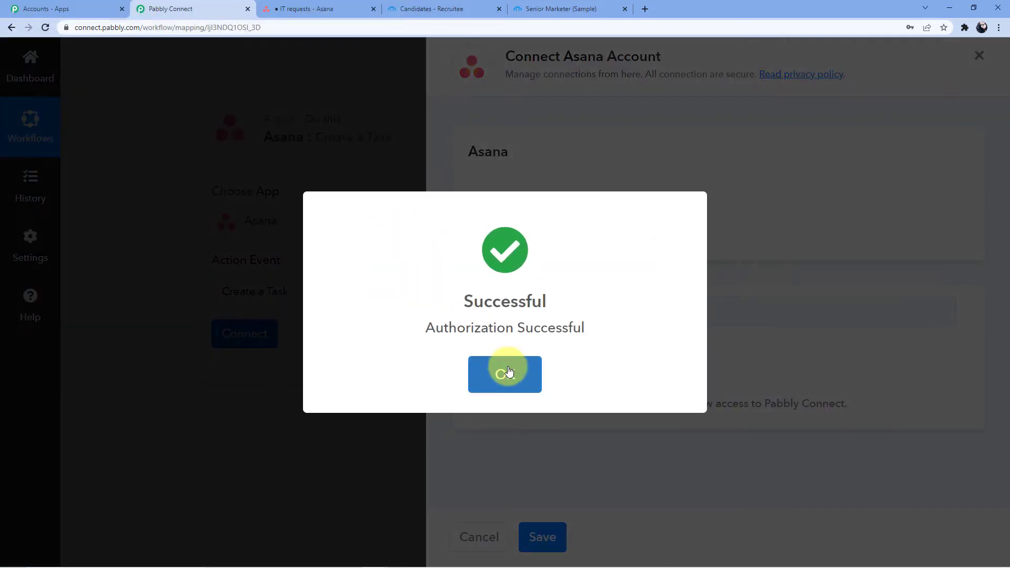
pyautogui.click(504, 370)
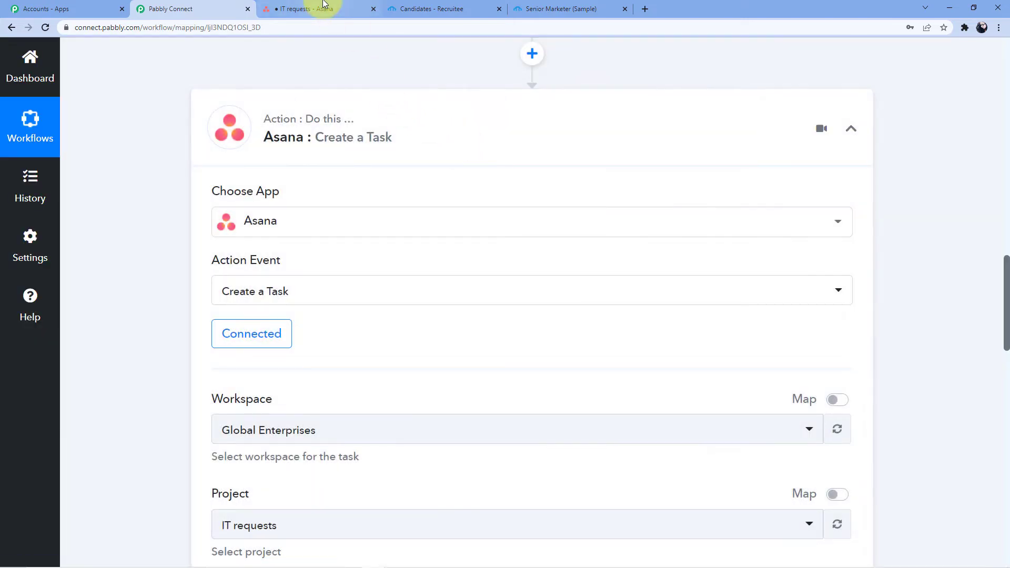
pyautogui.click(324, 7)
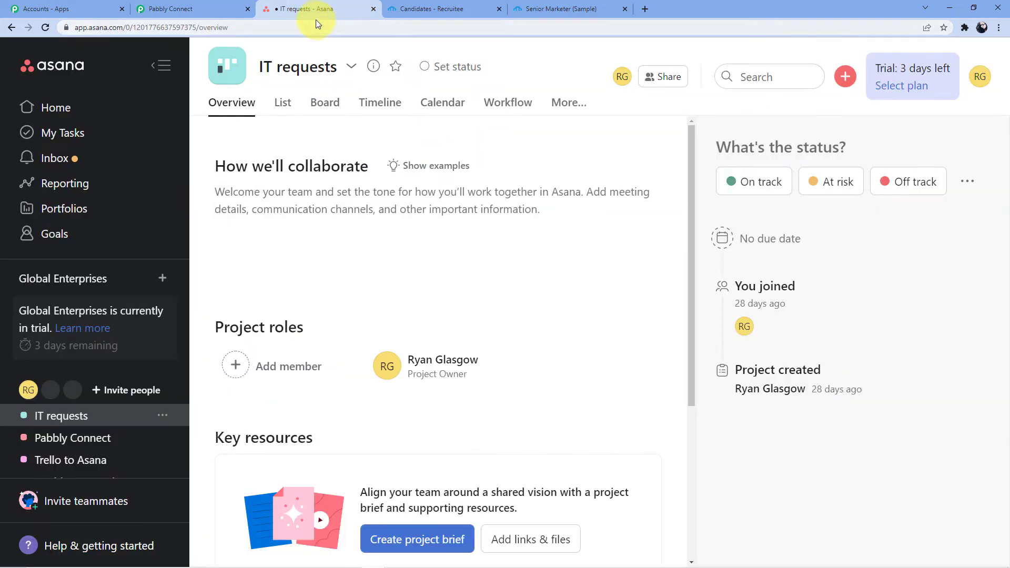
pyautogui.click(210, 8)
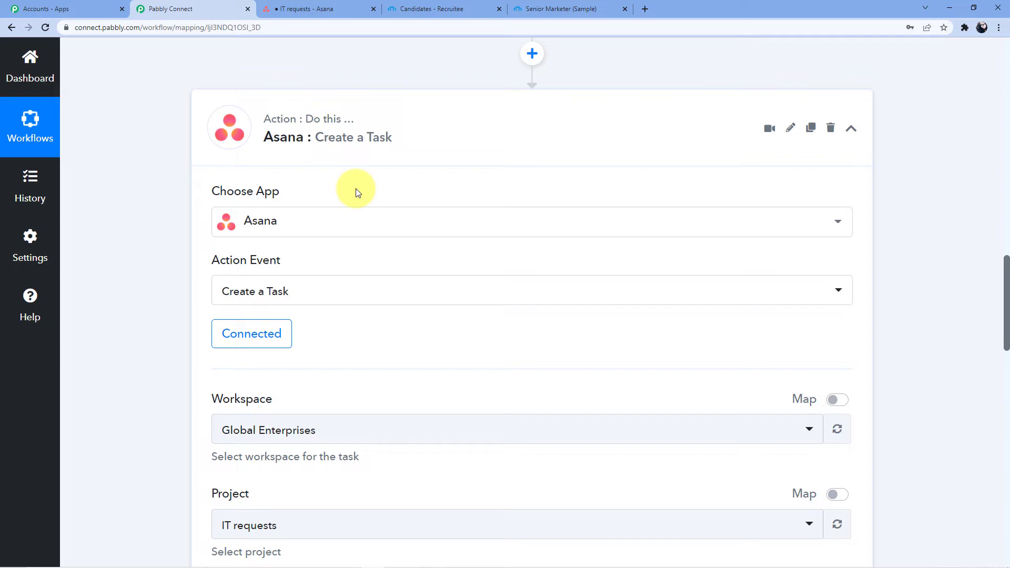
# Step: Select Global Enterprises as the task workspace and verify that name in Asana
pyautogui.scroll(1, 358, 195)
pyautogui.scroll(-3, 382, 246)
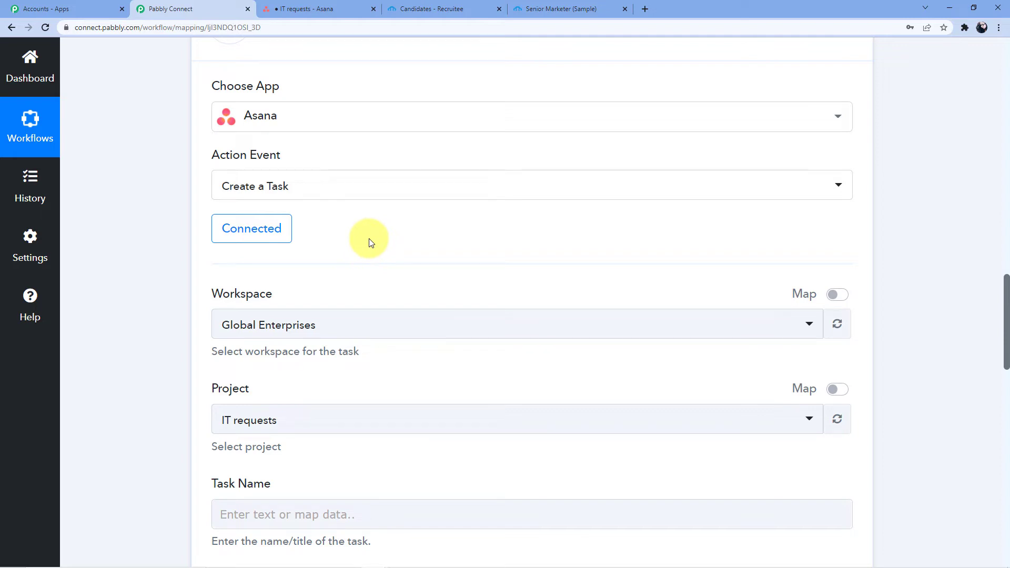
pyautogui.scroll(-3, 369, 240)
pyautogui.click(269, 169)
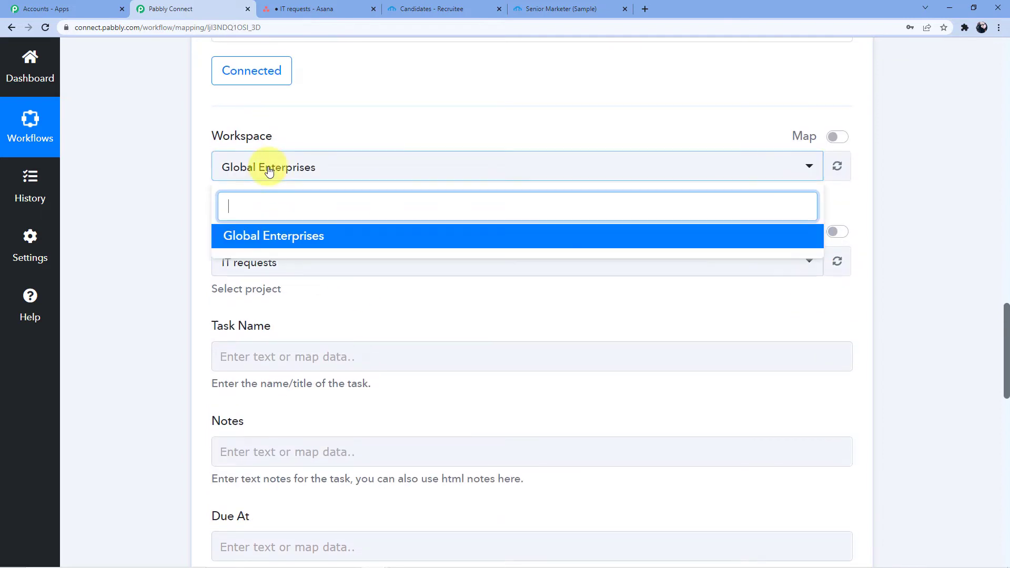
pyautogui.click(280, 242)
pyautogui.click(331, 8)
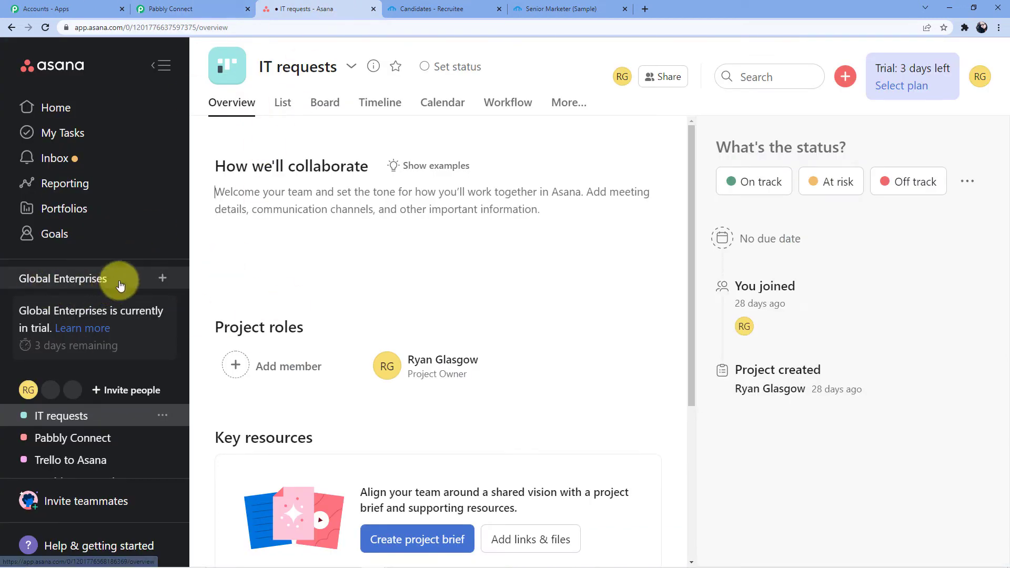
pyautogui.click(196, 7)
# Step: Focus the Task Name field to bring up the trigger data options
pyautogui.scroll(-2, 340, 305)
pyautogui.scroll(-1, 340, 304)
pyautogui.click(283, 195)
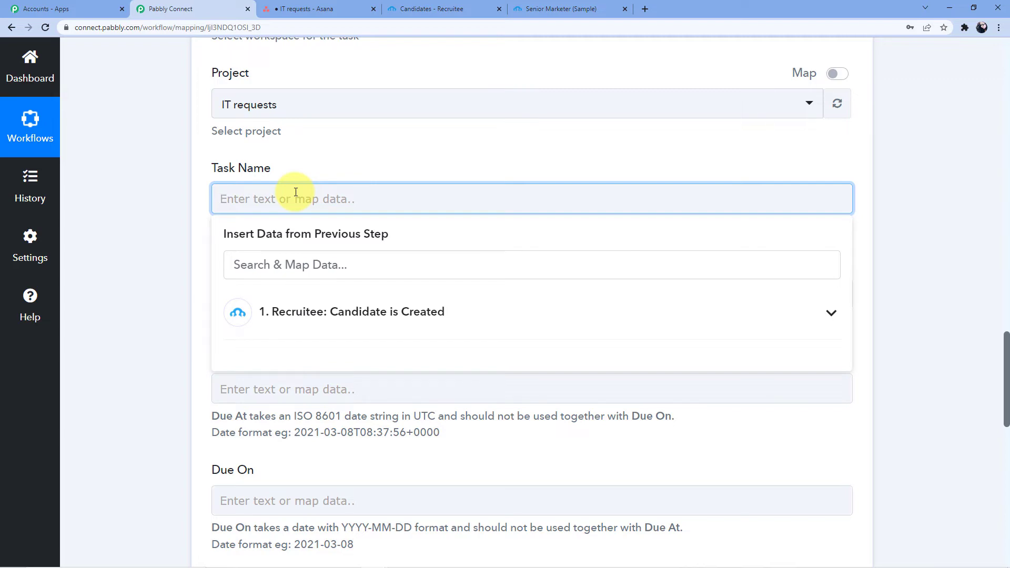
pyautogui.scroll(-3, 334, 354)
pyautogui.scroll(15, 350, 379)
pyautogui.scroll(5, 353, 380)
pyautogui.scroll(-4, 391, 356)
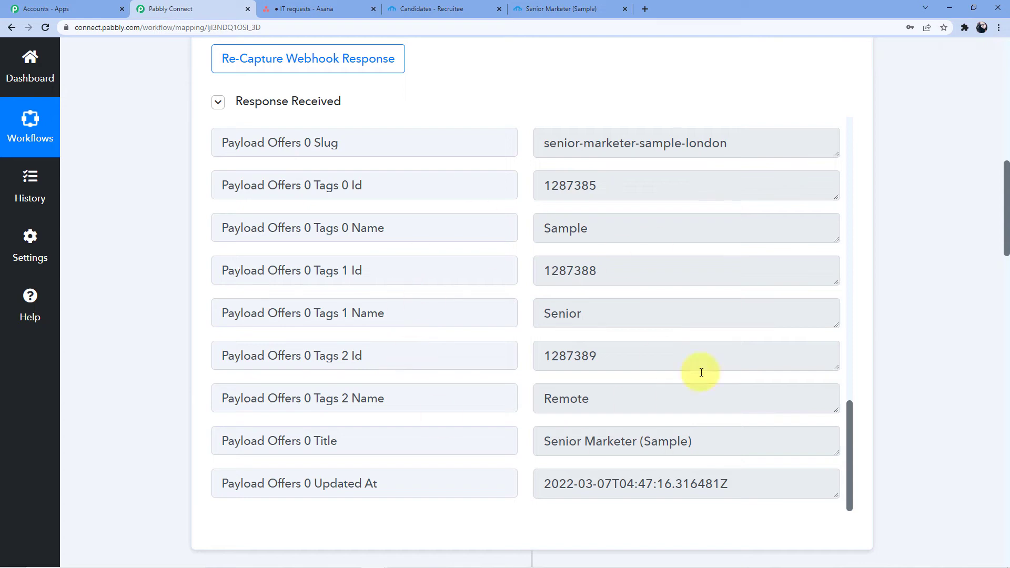
pyautogui.scroll(-15, 411, 284)
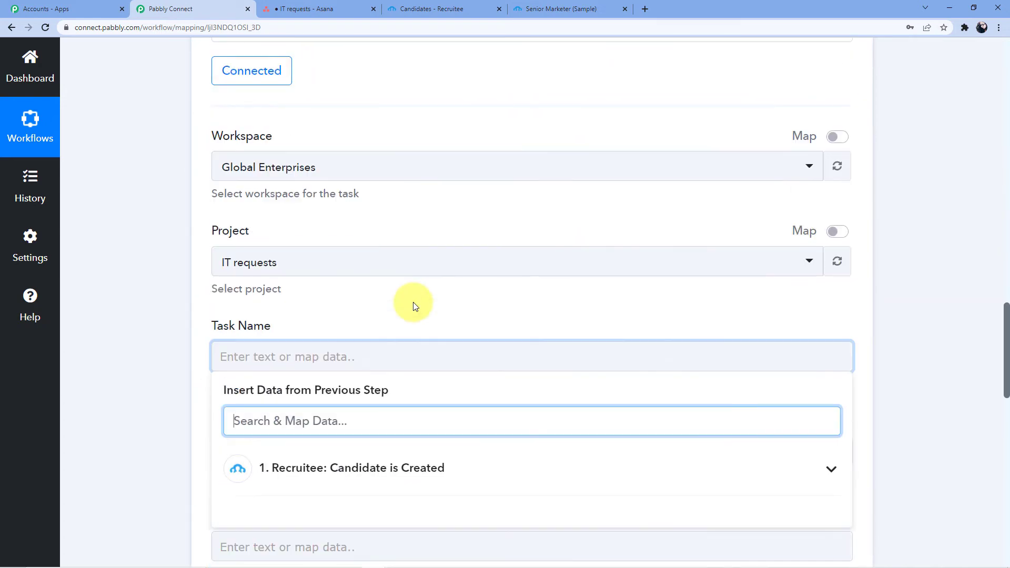
pyautogui.scroll(-2, 342, 326)
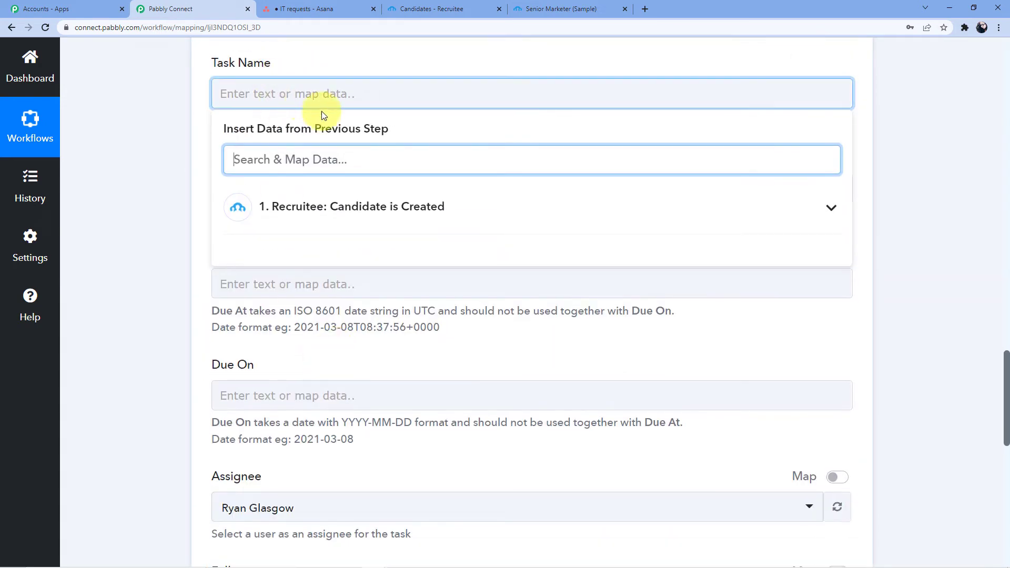
# Step: Enter 'We have a new Candidate' in the Task Name field
pyautogui.scroll(4, 413, 377)
pyautogui.click(415, 310)
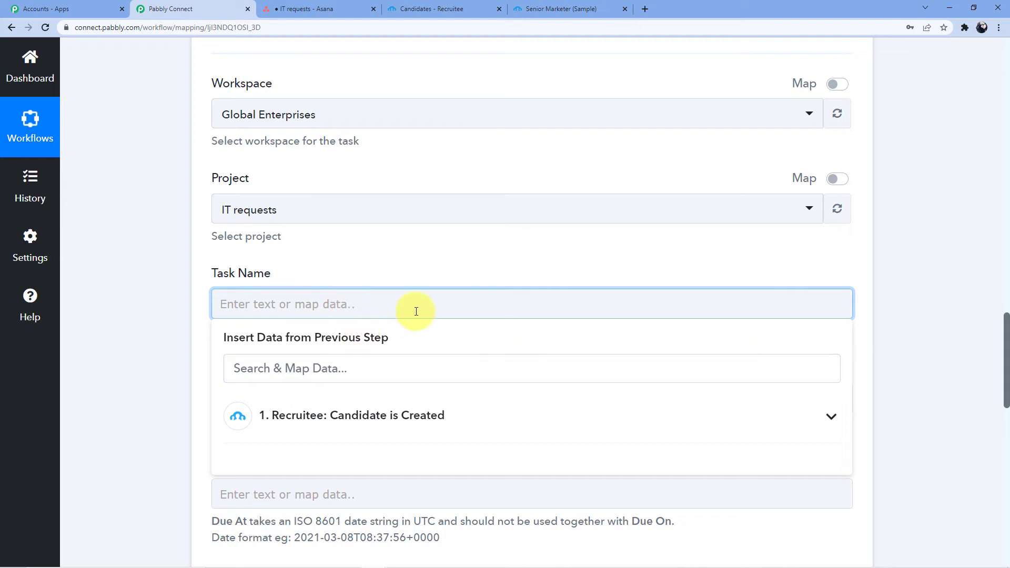
pyautogui.write('We h')
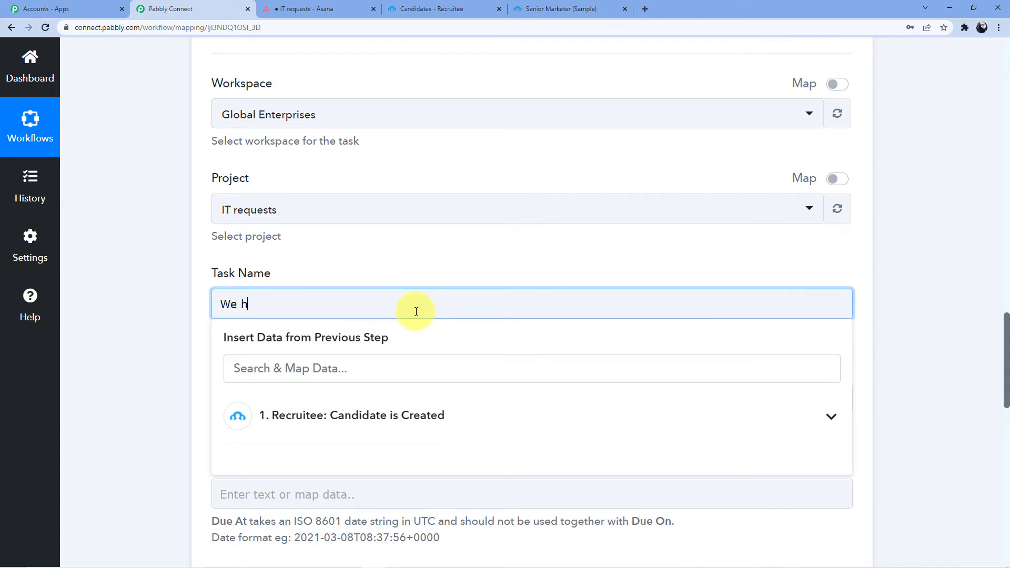
pyautogui.press('BackSpace')
pyautogui.write('A')
pyautogui.press('BackSpace')
pyautogui.press('BackSpace')
pyautogui.write('W')
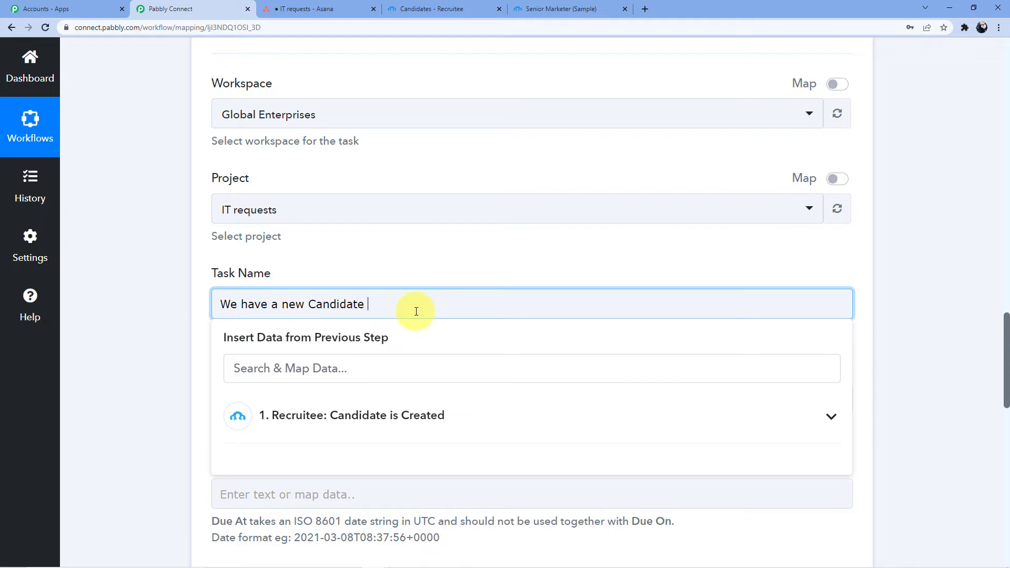
# Step: Append the Recruitee Payload Candidate Name field to the task name
pyautogui.click(388, 368)
pyautogui.scroll(-5, 390, 341)
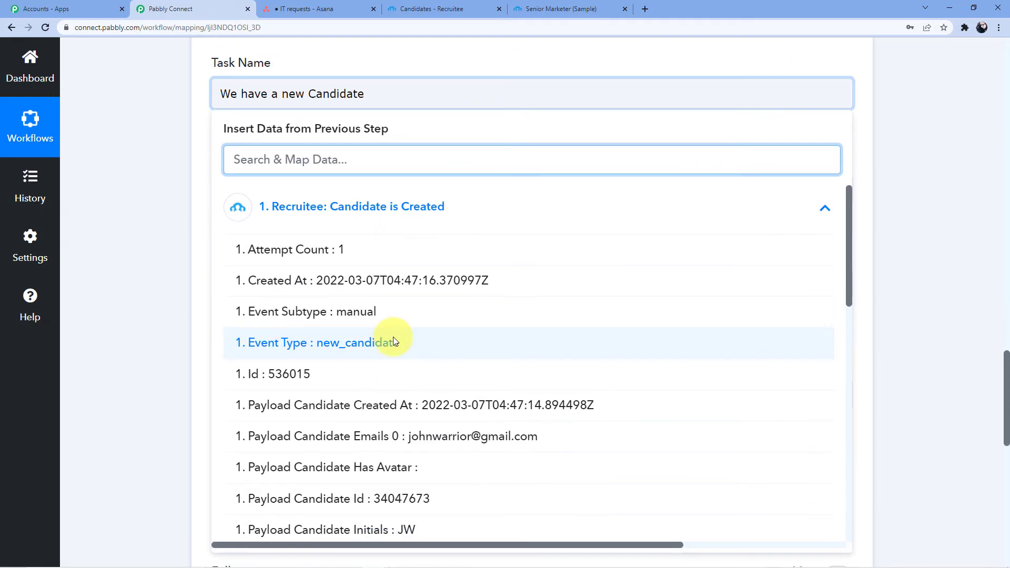
pyautogui.scroll(-3, 407, 344)
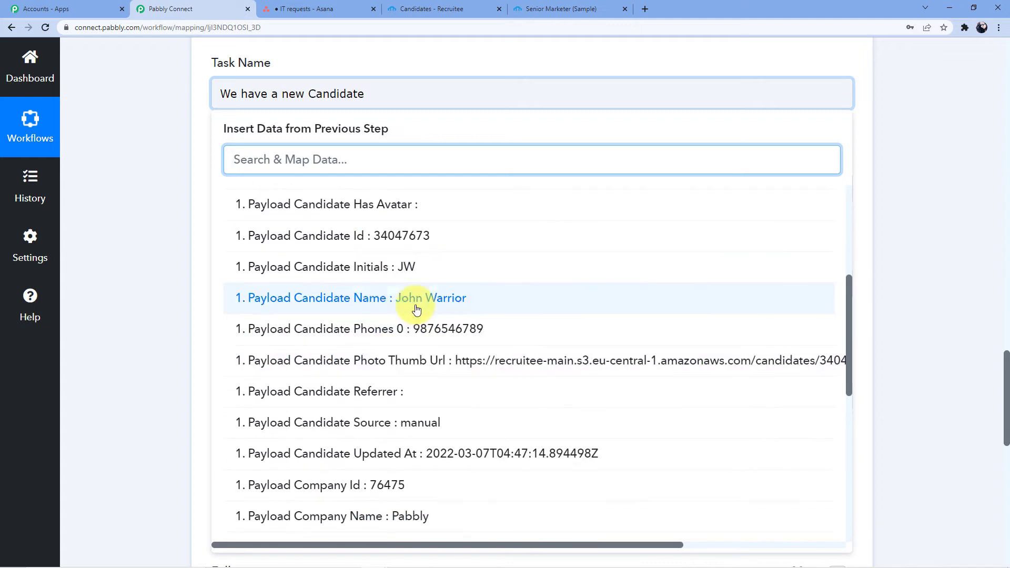
pyautogui.click(410, 295)
pyautogui.click(201, 177)
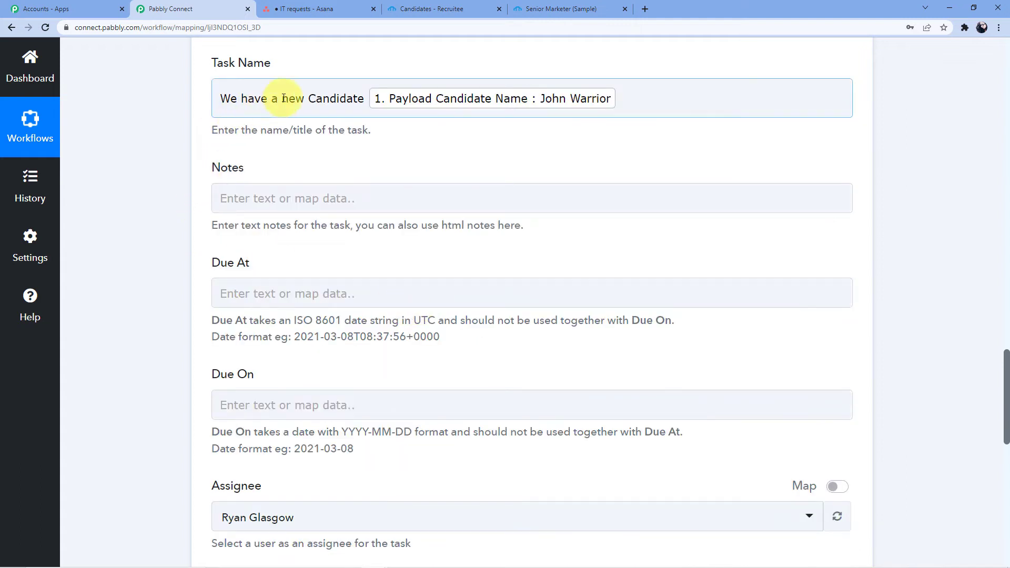
pyautogui.scroll(-2, 326, 185)
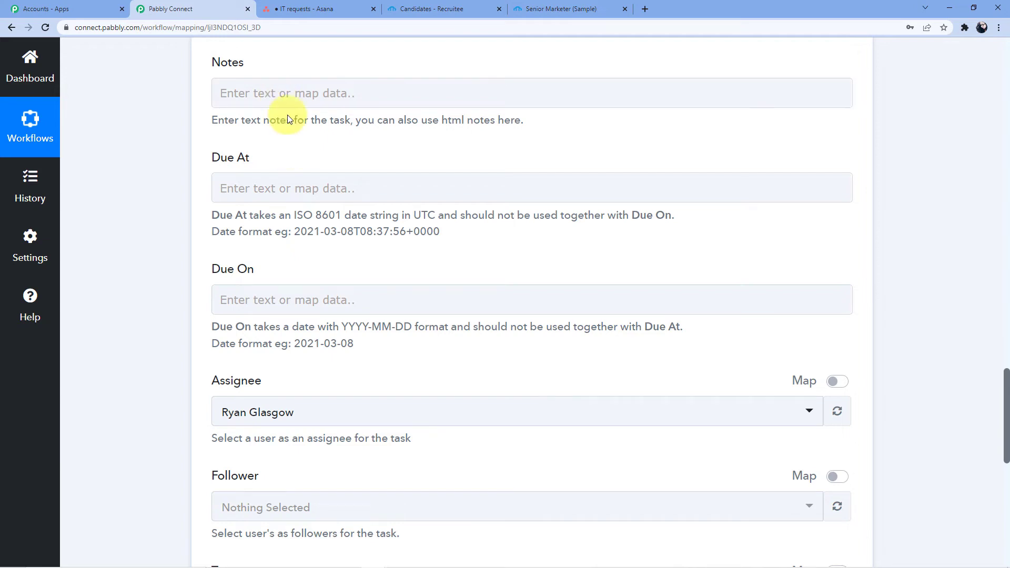
pyautogui.scroll(-2, 272, 166)
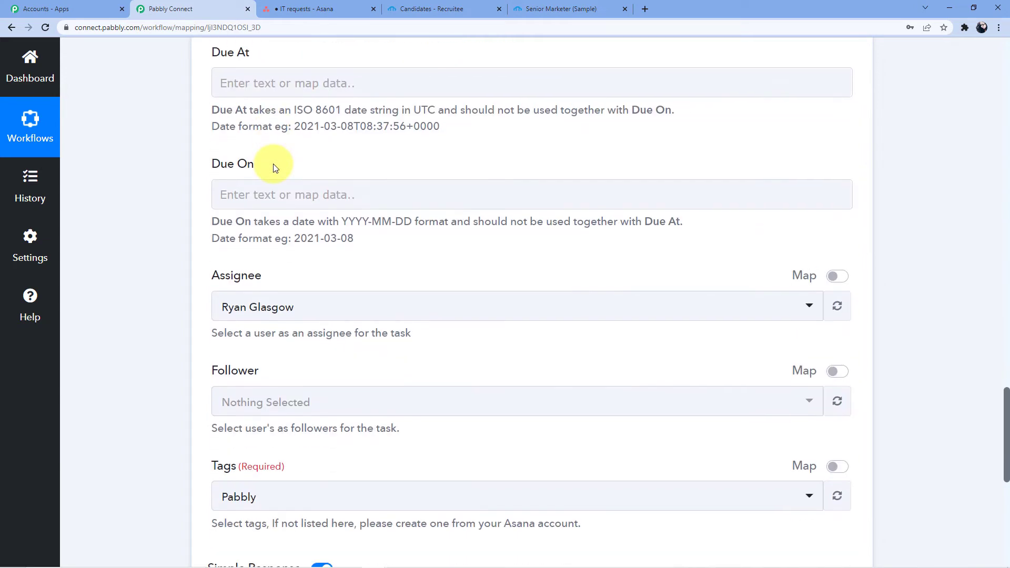
pyautogui.scroll(-3, 273, 168)
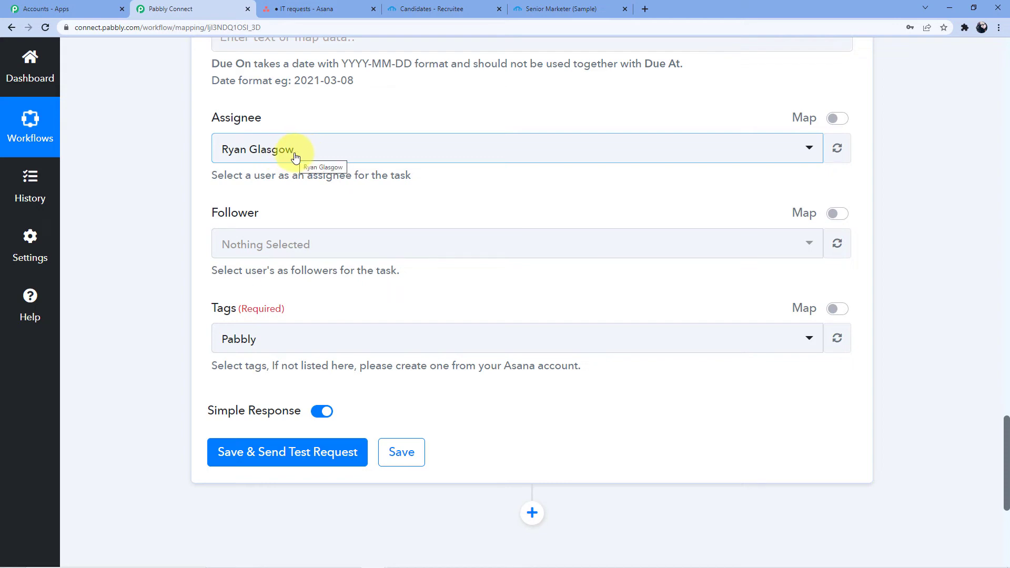
pyautogui.scroll(6, 295, 155)
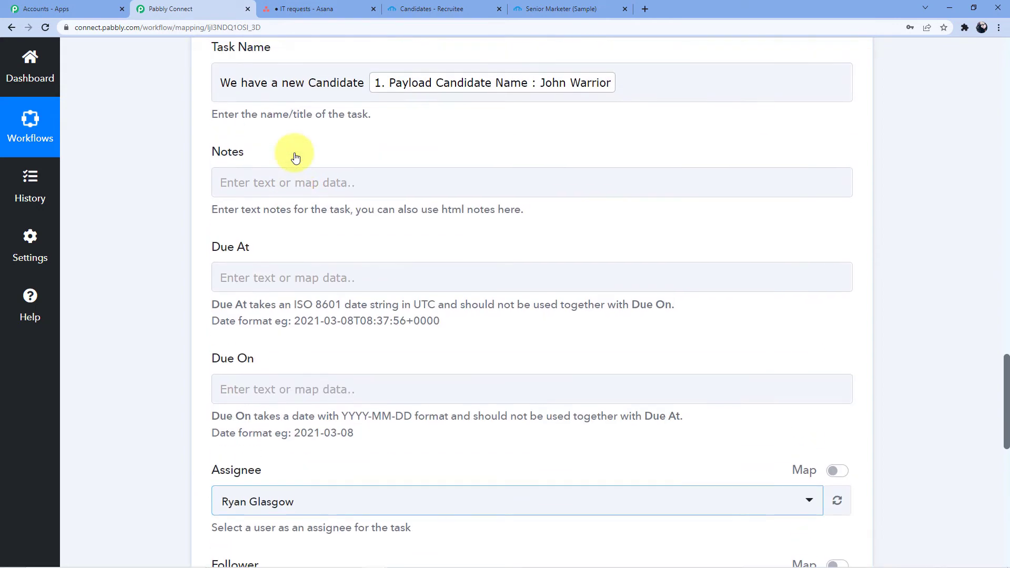
pyautogui.scroll(-1, 294, 152)
pyautogui.scroll(3, 293, 151)
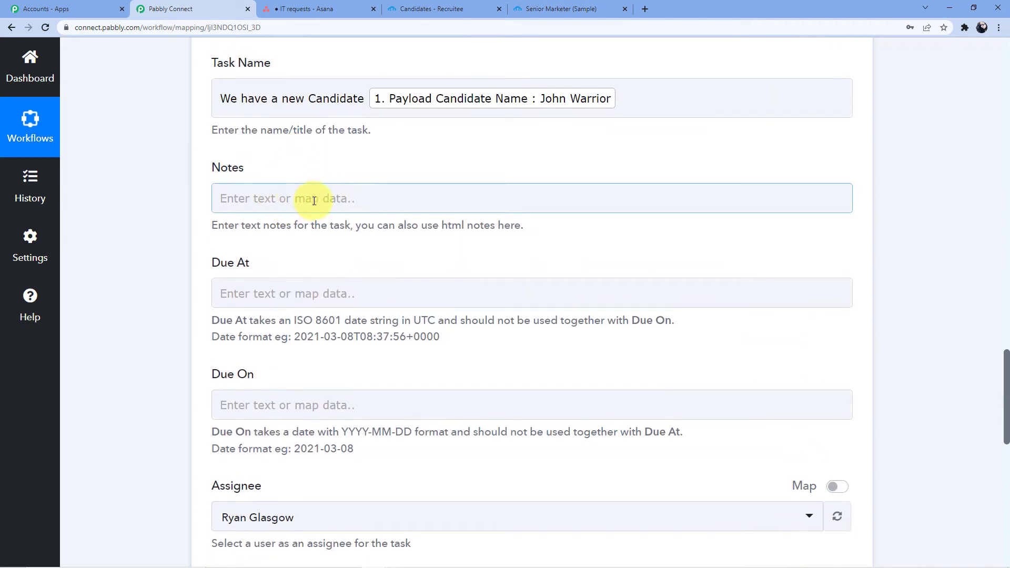
# Step: Start the Notes with 'The Details of the candidates are' and insert the Emails 0 field
pyautogui.click(314, 200)
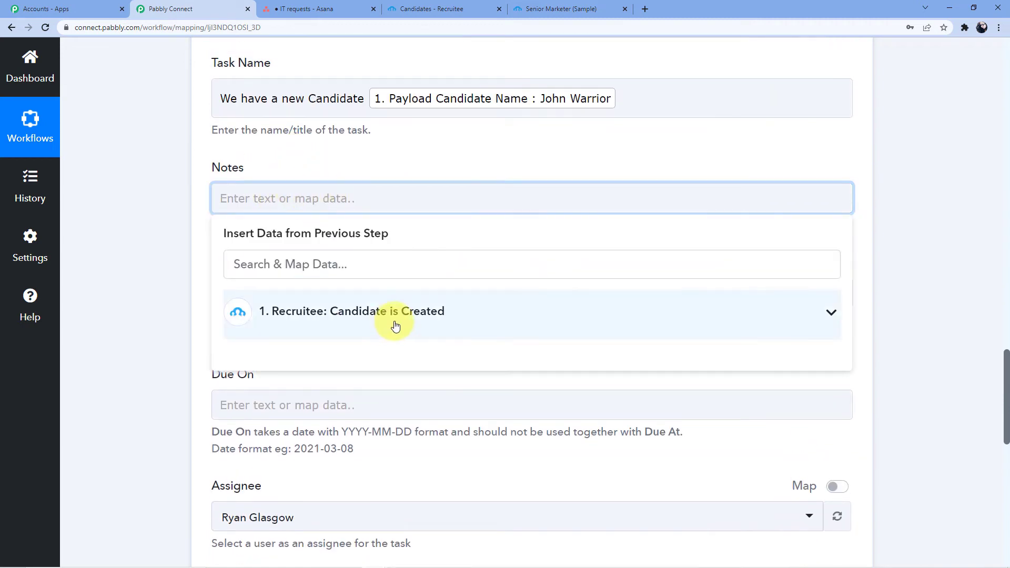
pyautogui.write('The Details of the candidat')
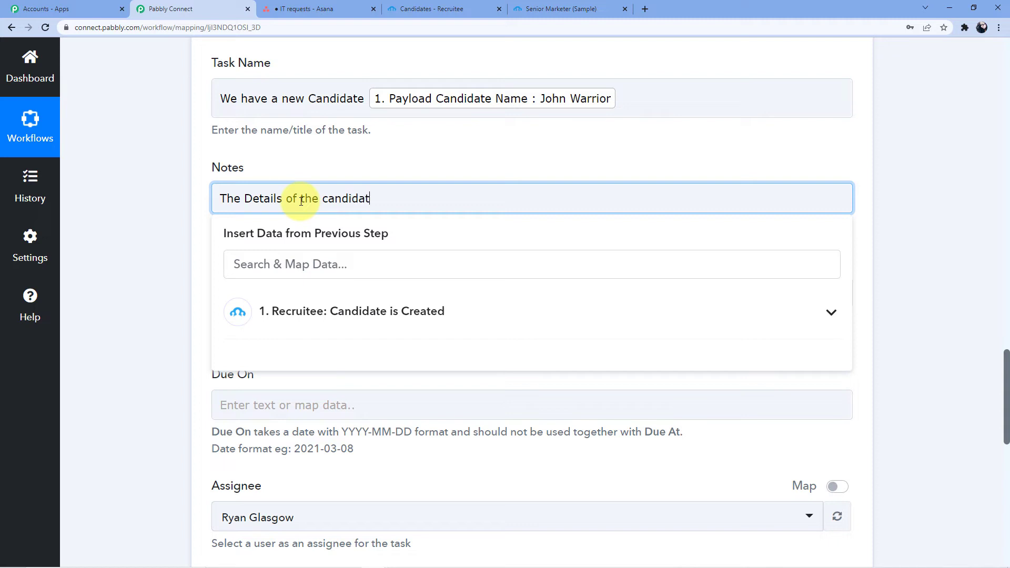
pyautogui.write('es are')
pyautogui.press('Return')
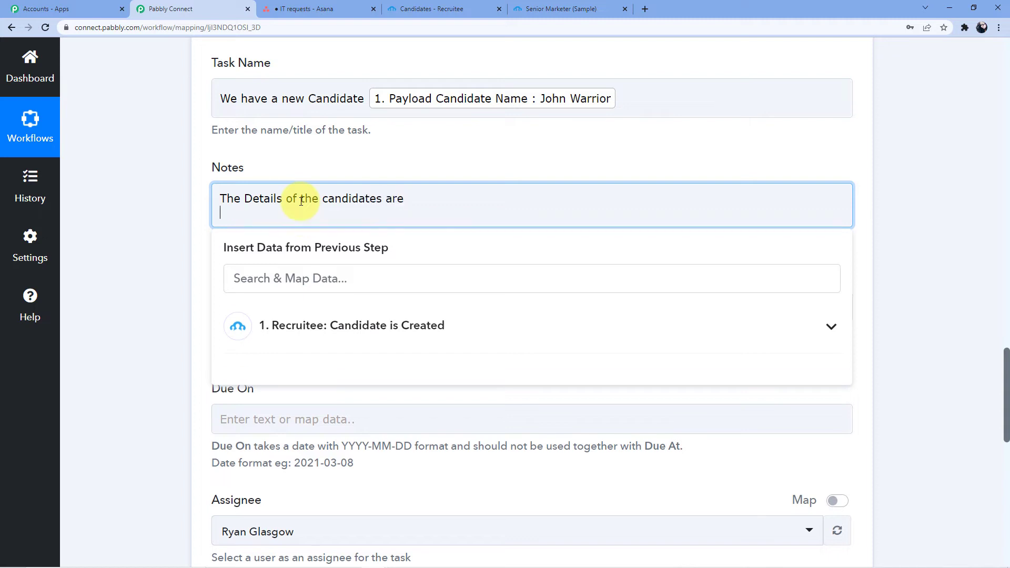
pyautogui.click(349, 322)
pyautogui.scroll(-3, 363, 337)
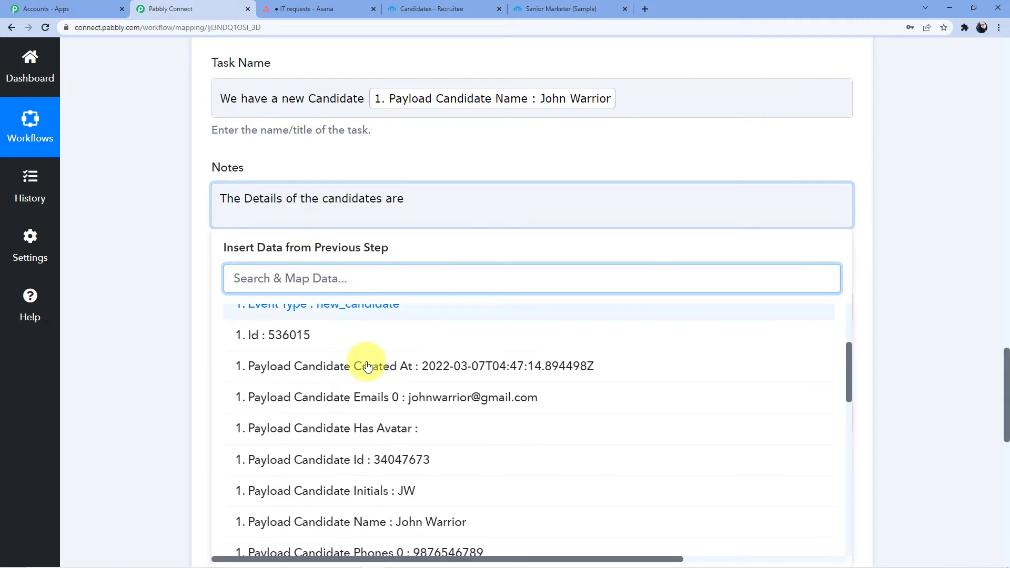
pyautogui.scroll(-2, 373, 366)
pyautogui.scroll(3, 421, 432)
pyautogui.scroll(-4, 470, 397)
pyautogui.scroll(3, 458, 421)
pyautogui.click(444, 449)
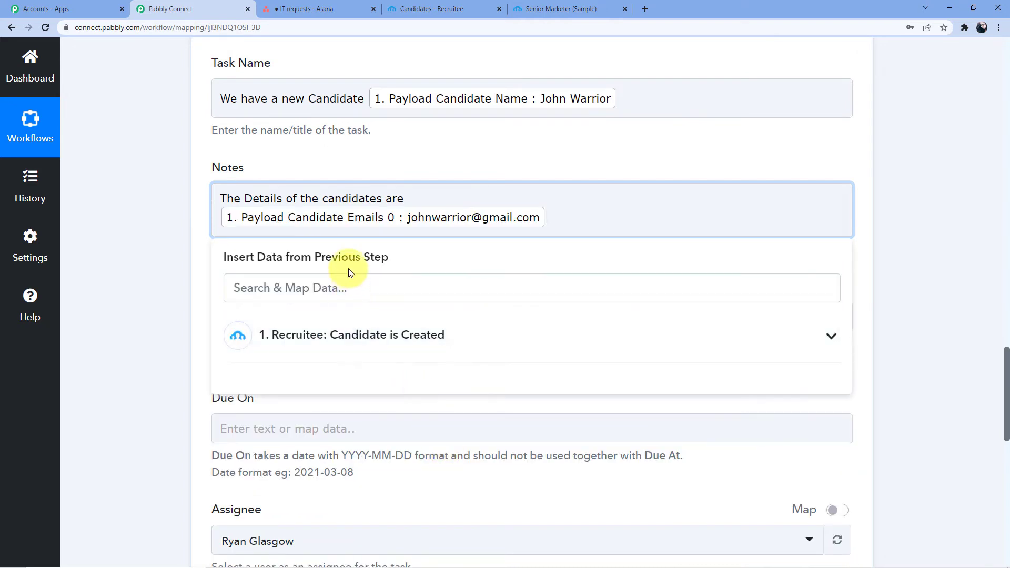
pyautogui.press('Return')
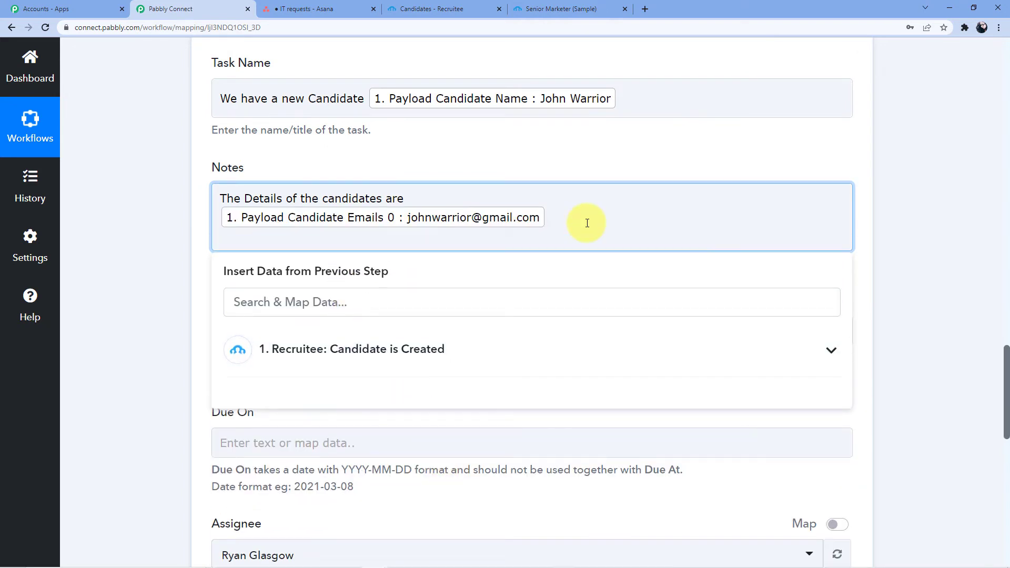
pyautogui.press('BackSpace')
# Step: Add the Offers 0 Title and Candidate Name fields to the notes
pyautogui.click(391, 334)
pyautogui.scroll(-2, 399, 365)
pyautogui.scroll(-8, 400, 365)
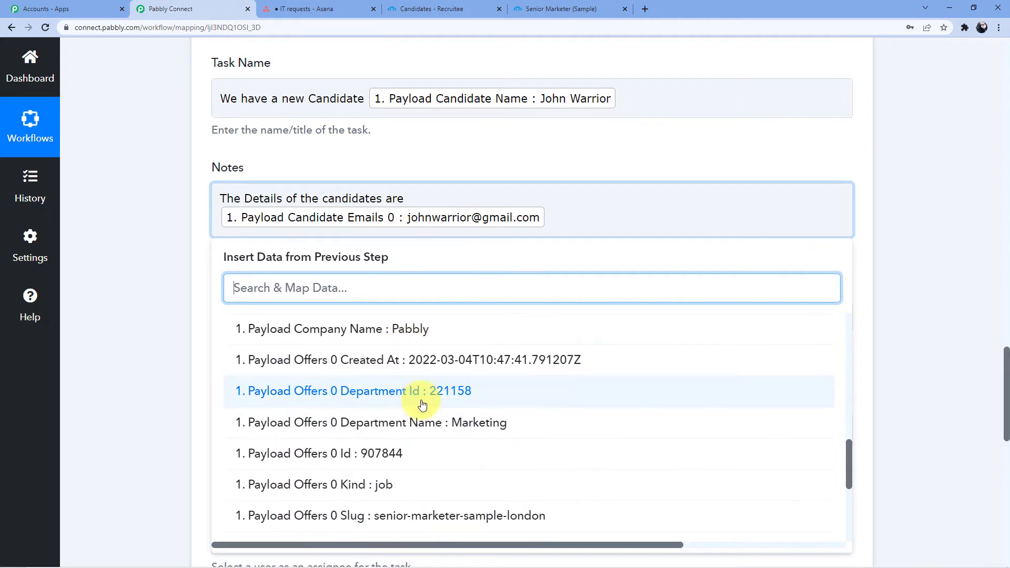
pyautogui.scroll(-4, 428, 411)
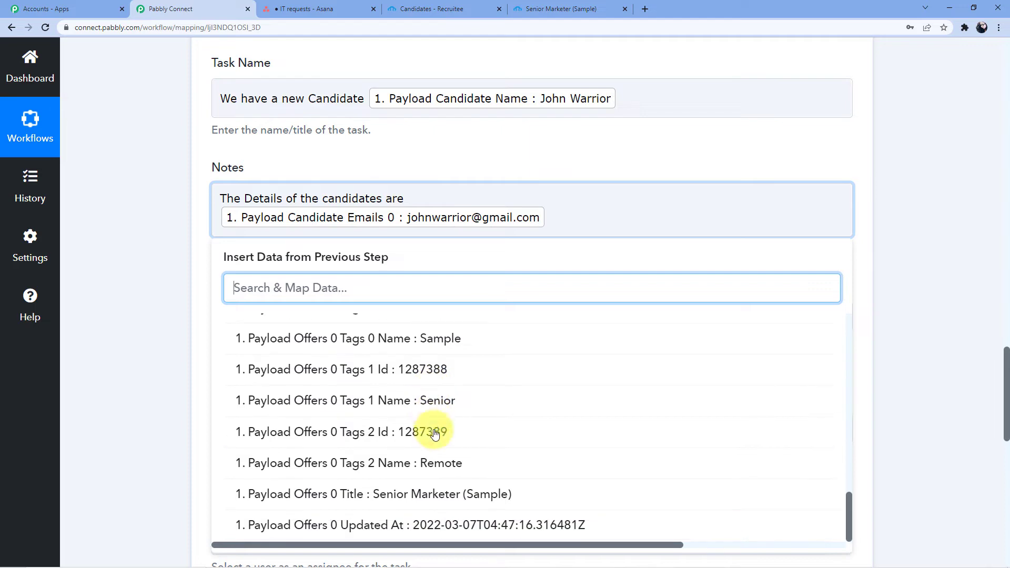
pyautogui.scroll(-3, 436, 405)
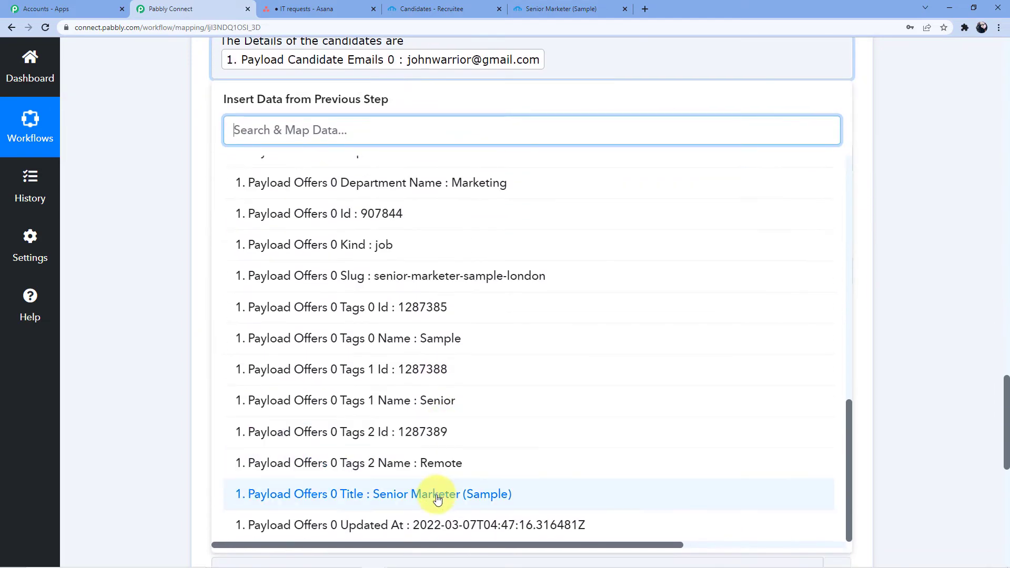
pyautogui.click(444, 492)
pyautogui.press('Return')
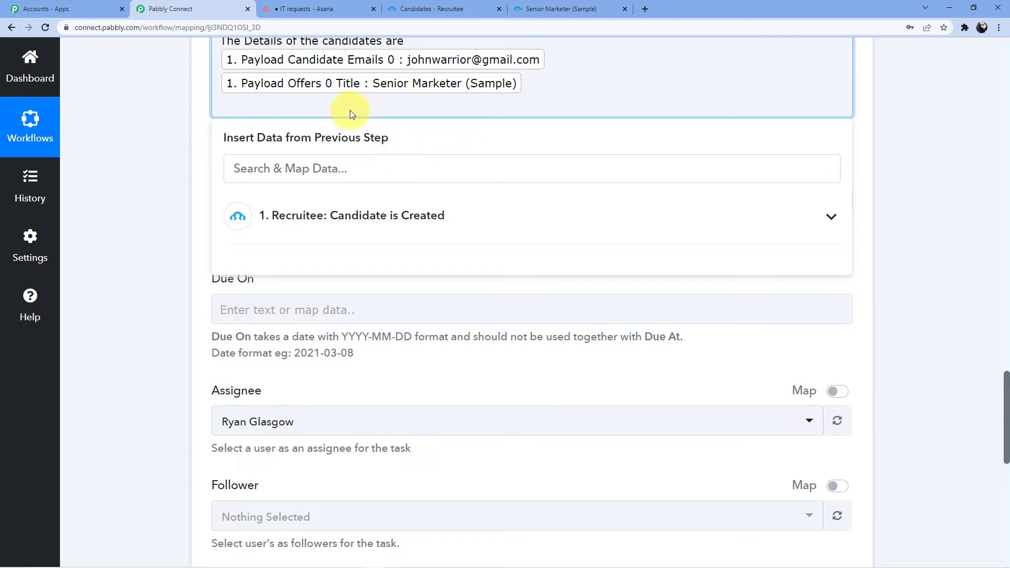
pyautogui.click(361, 196)
pyautogui.scroll(-2, 421, 337)
pyautogui.scroll(-2, 431, 343)
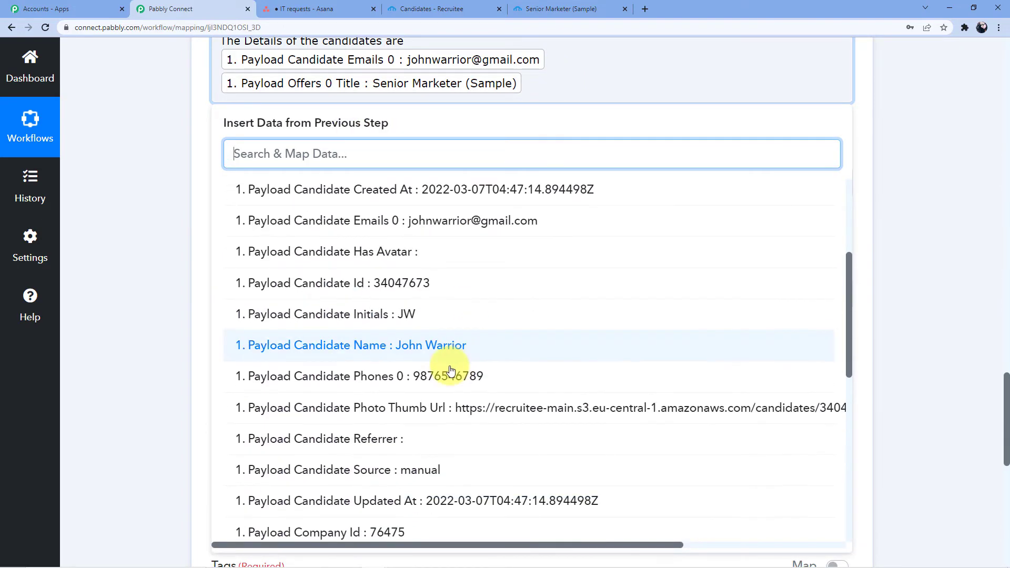
pyautogui.click(429, 343)
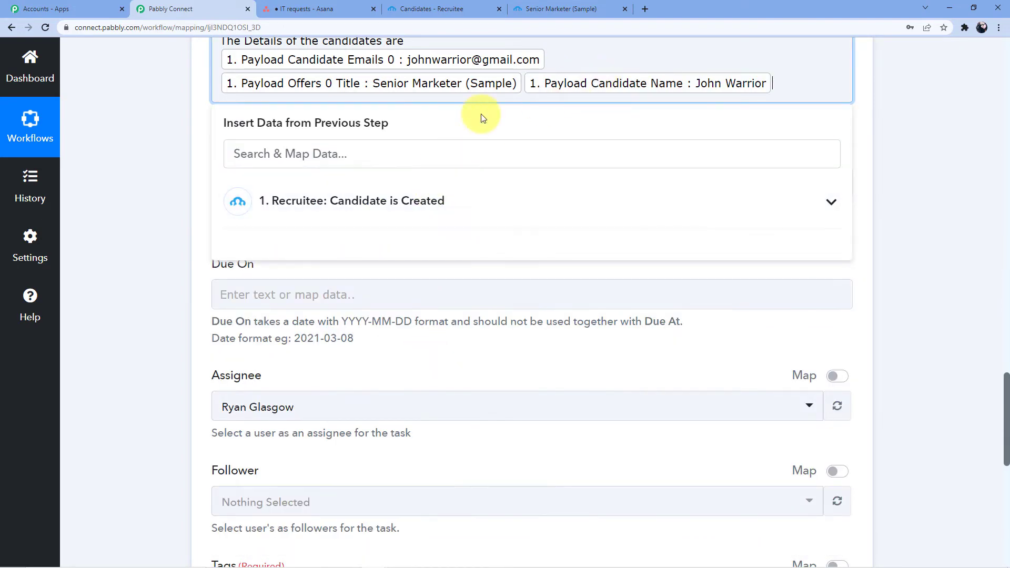
# Step: Insert the Phones 0 field, then place the cursor before the email field
pyautogui.click(331, 199)
pyautogui.scroll(-3, 415, 358)
pyautogui.scroll(-1, 430, 396)
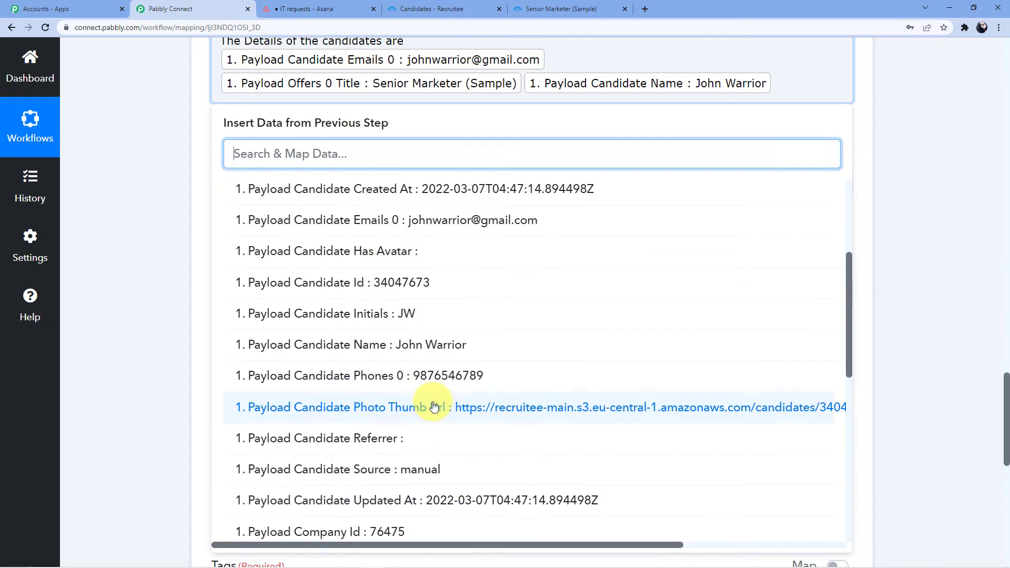
pyautogui.click(420, 374)
pyautogui.scroll(4, 422, 362)
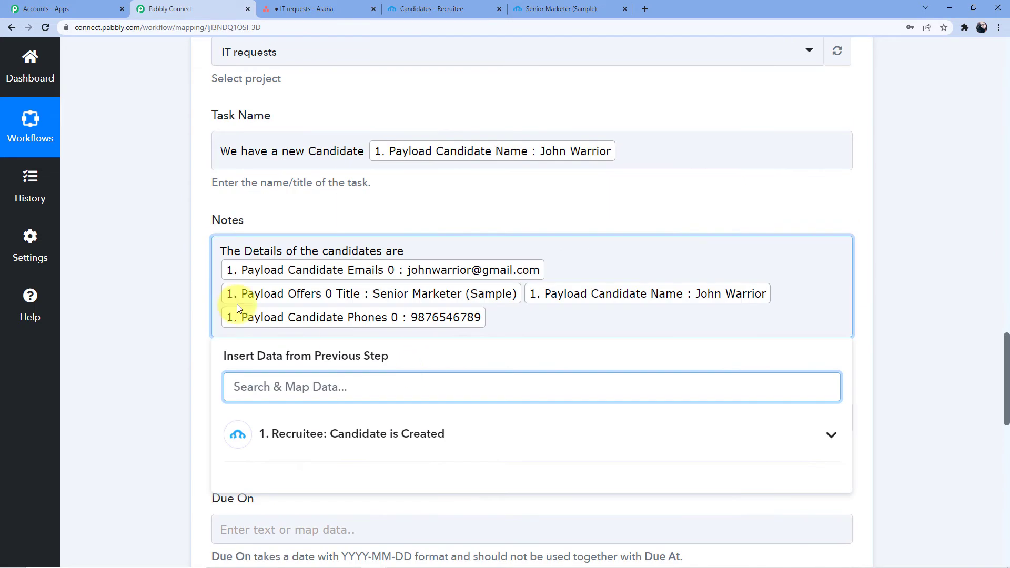
pyautogui.click(221, 269)
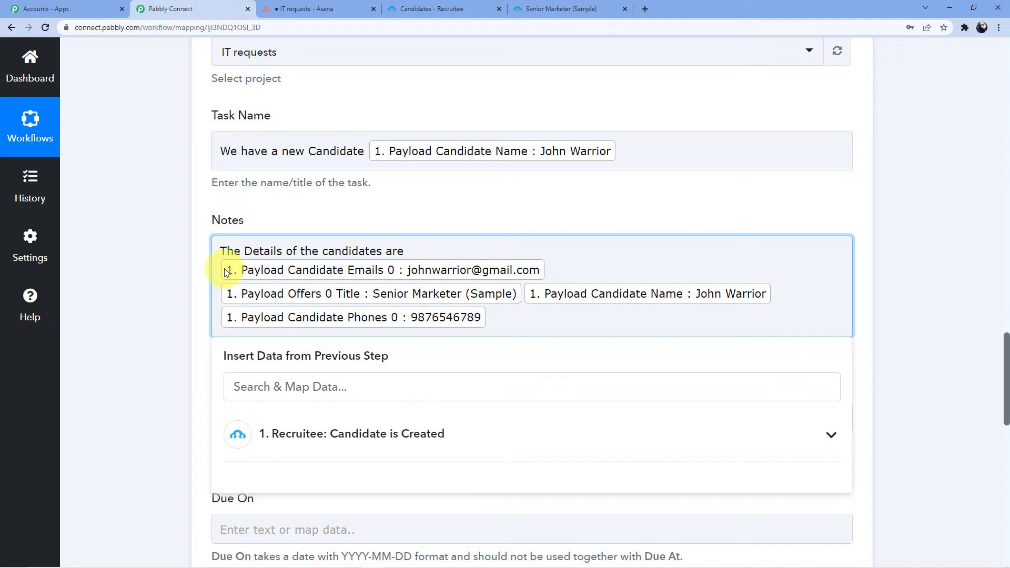
# Step: Label the email field 'Email :' and the job title field 'Position :'
pyautogui.write('Email ;')
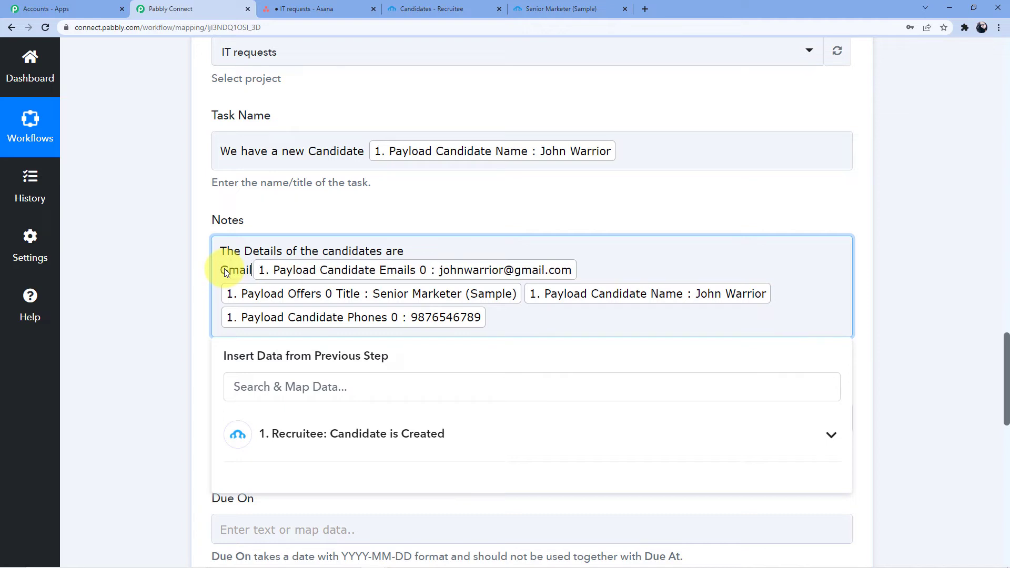
pyautogui.press('BackSpace')
pyautogui.write(':')
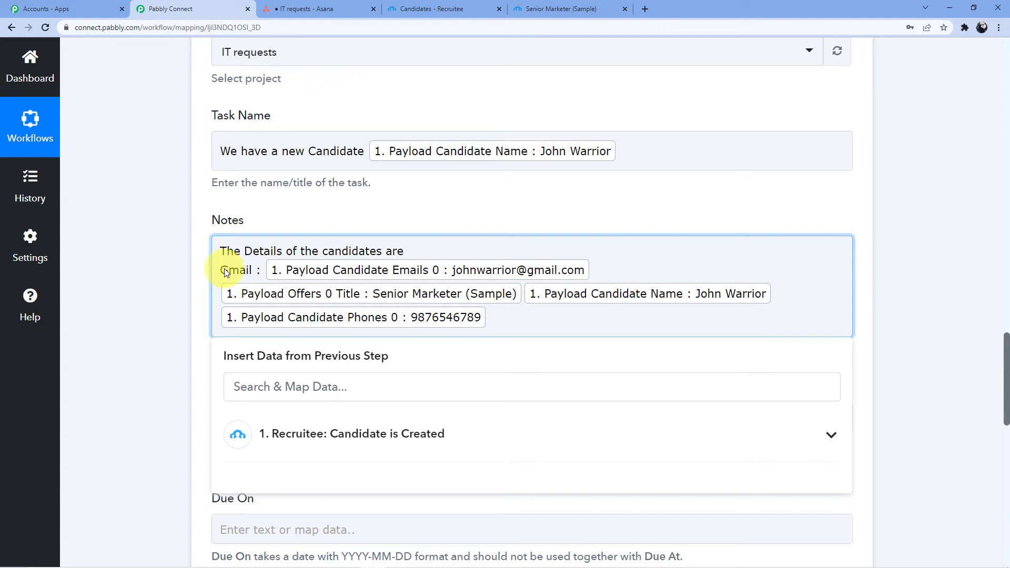
pyautogui.click(600, 269)
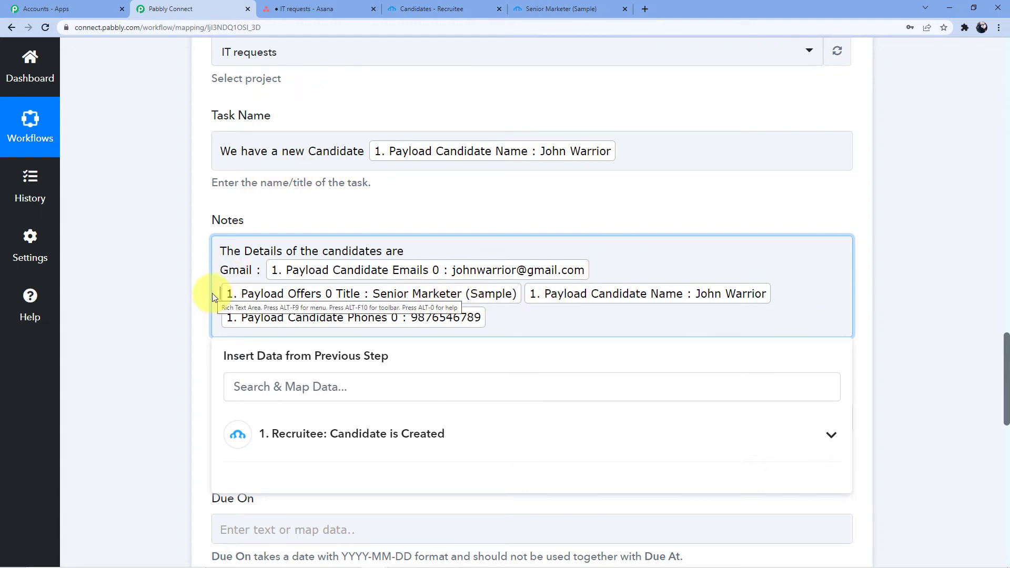
pyautogui.write('Position')
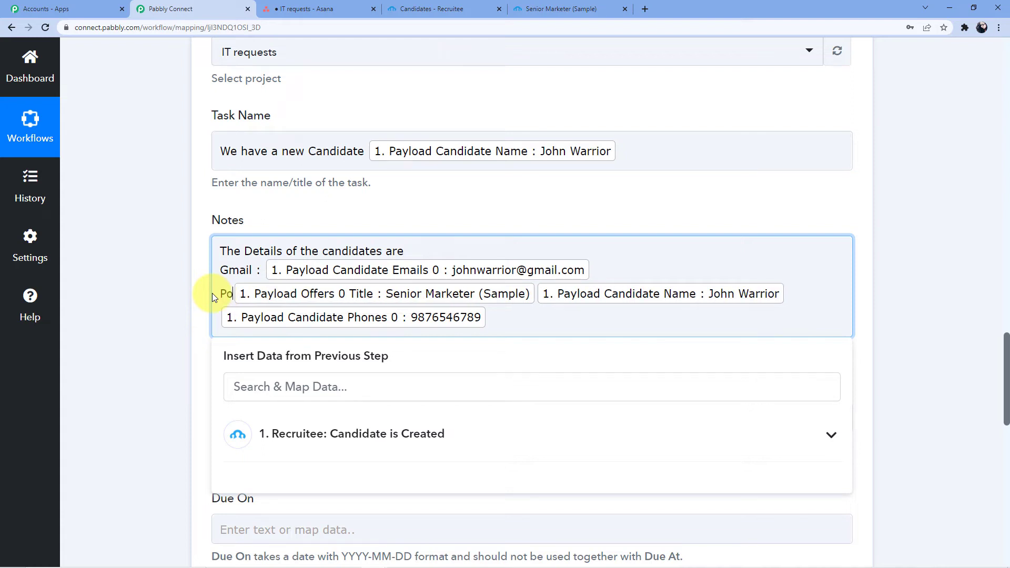
pyautogui.write(' :')
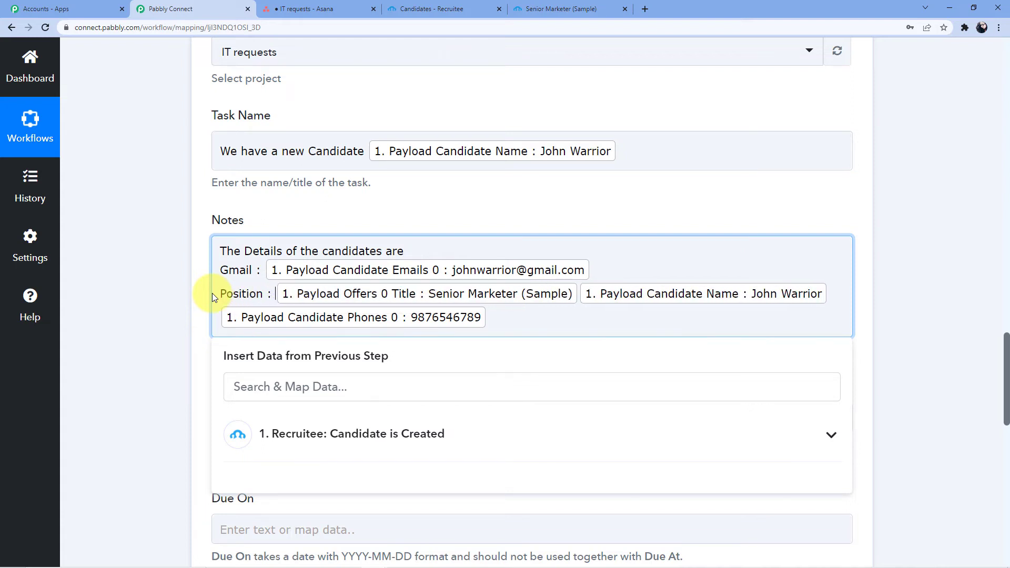
# Step: Put the name and phone fields on separate lines labelled 'Name :' and 'Phone Number :'
pyautogui.click(583, 295)
pyautogui.click(579, 294)
pyautogui.click(580, 293)
pyautogui.press('Return')
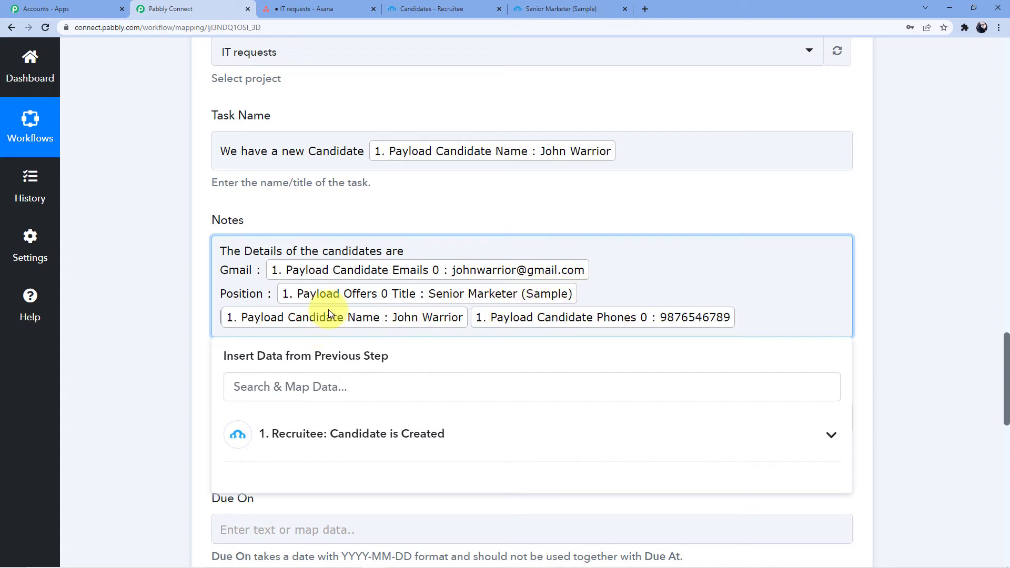
pyautogui.write('Name ')
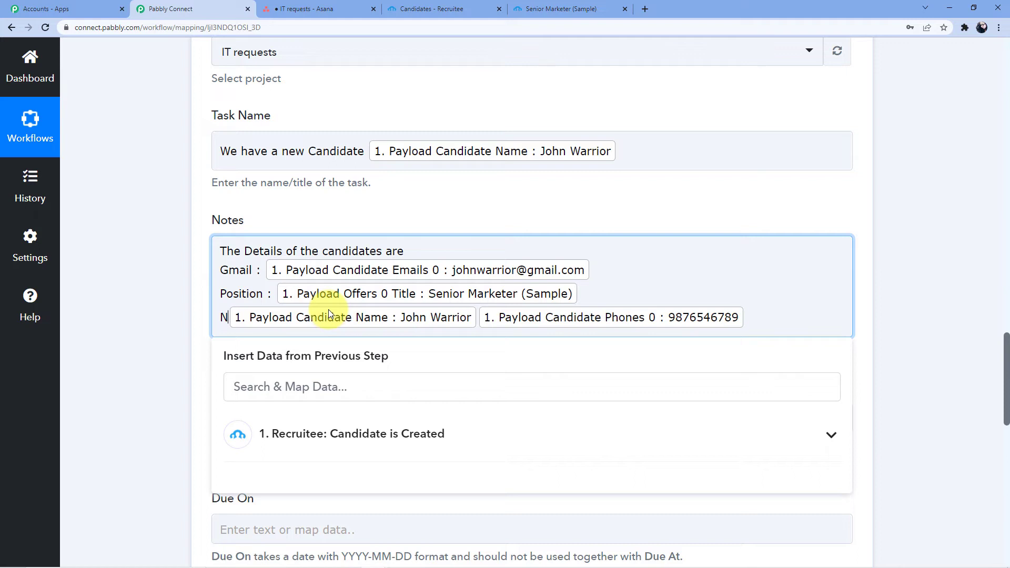
pyautogui.write(':')
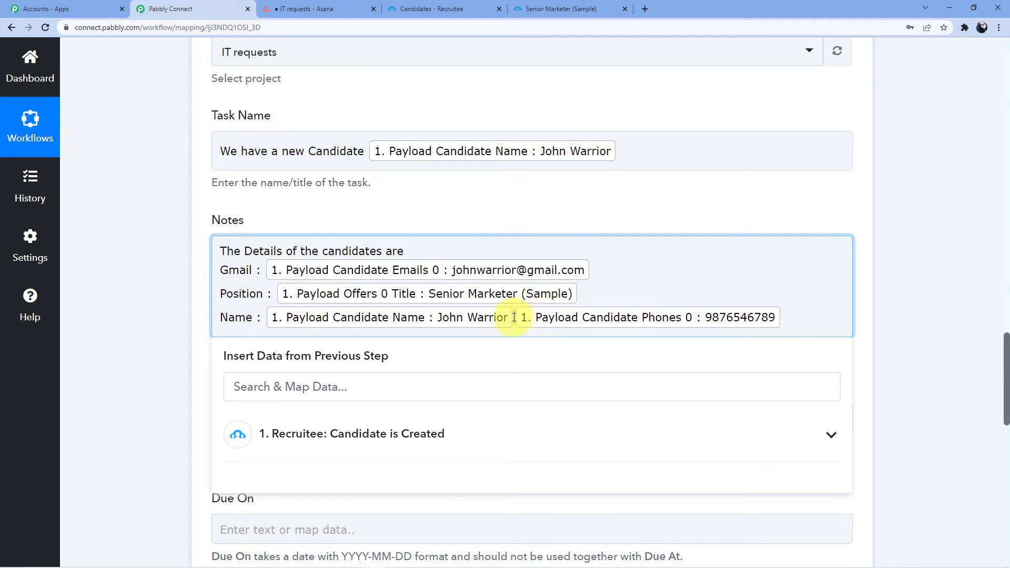
pyautogui.press('Return')
pyautogui.write('Phone ')
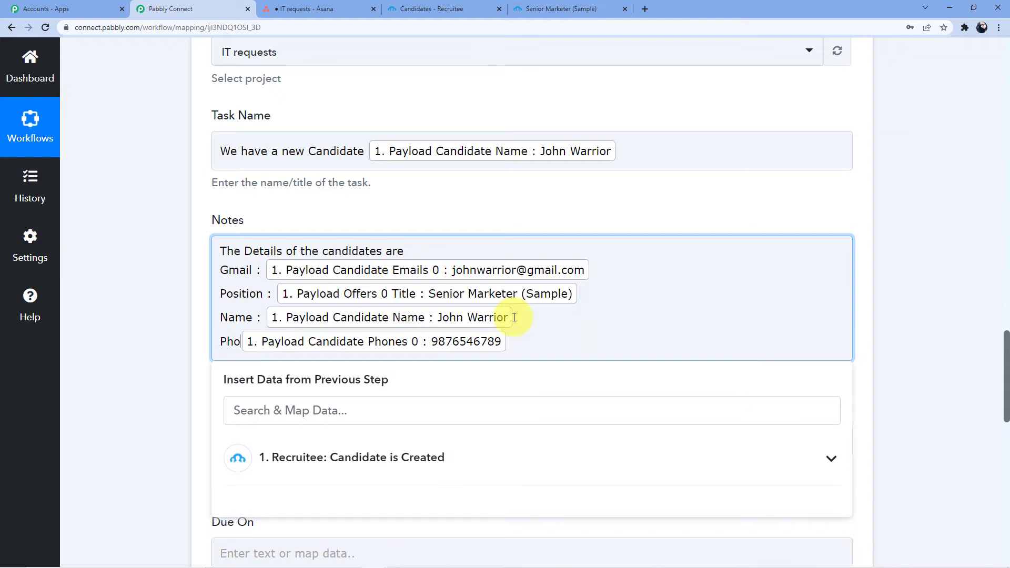
pyautogui.write('Numv')
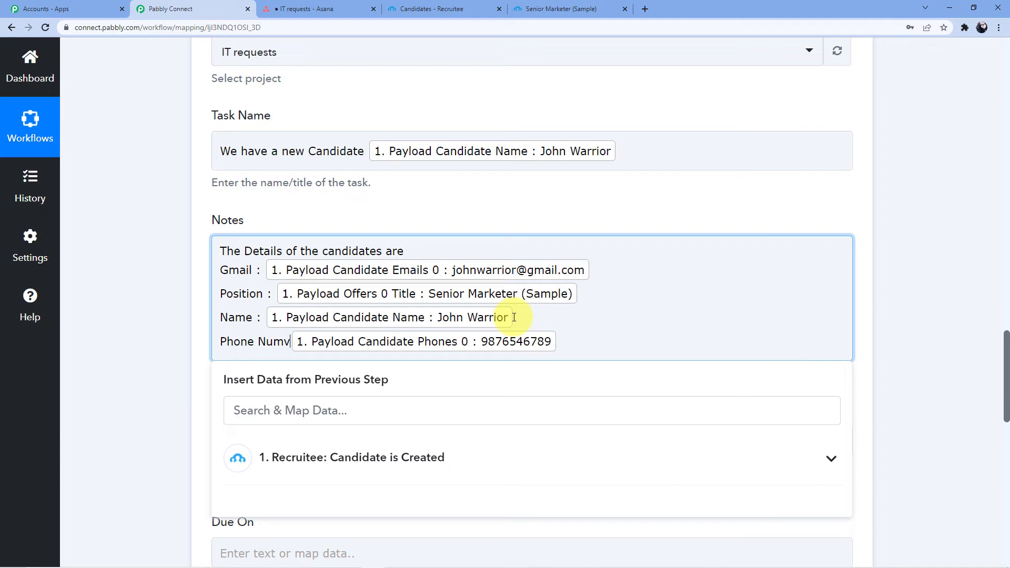
pyautogui.press('BackSpace')
pyautogui.write('ber ')
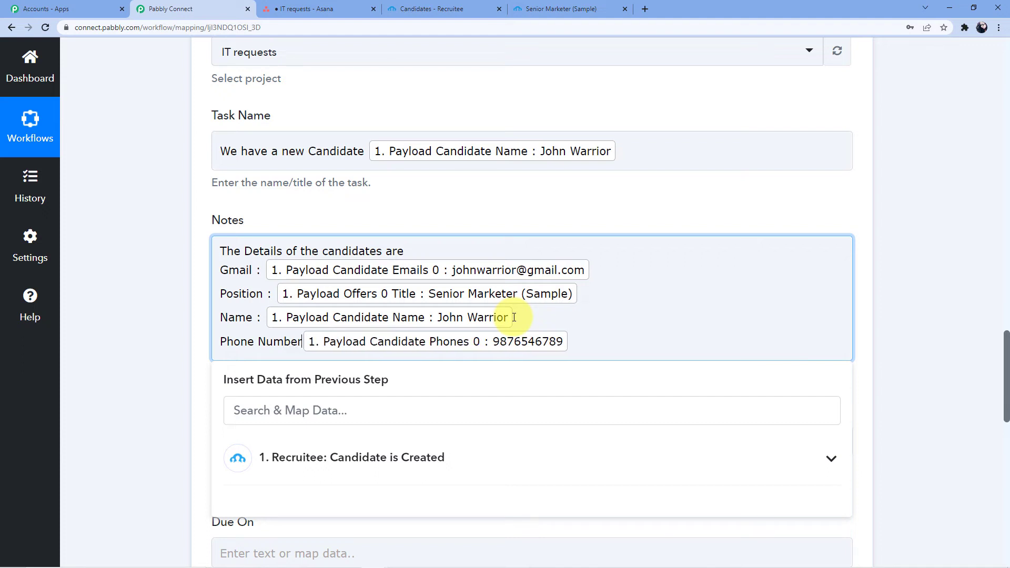
pyautogui.write(':')
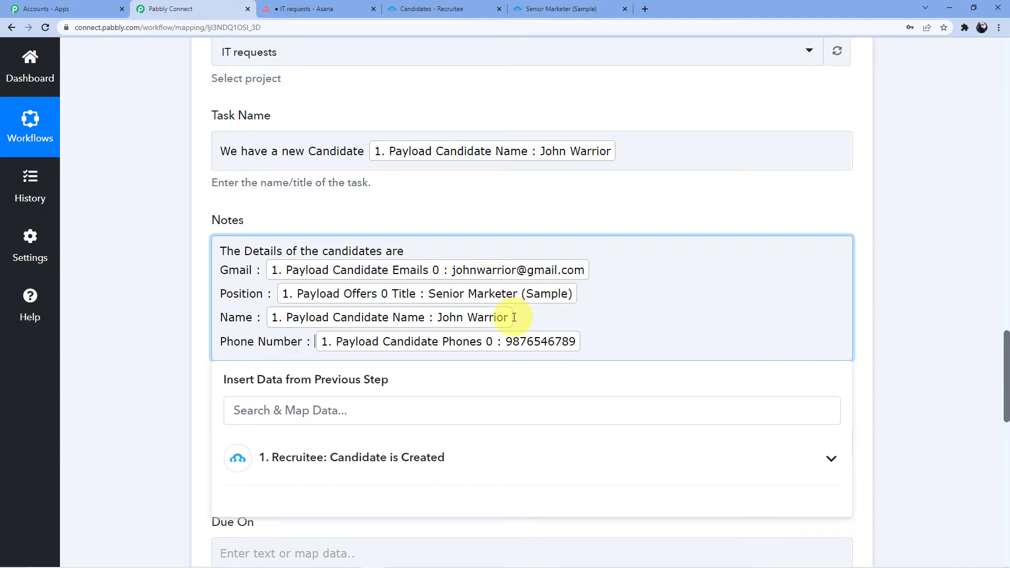
pyautogui.click(455, 182)
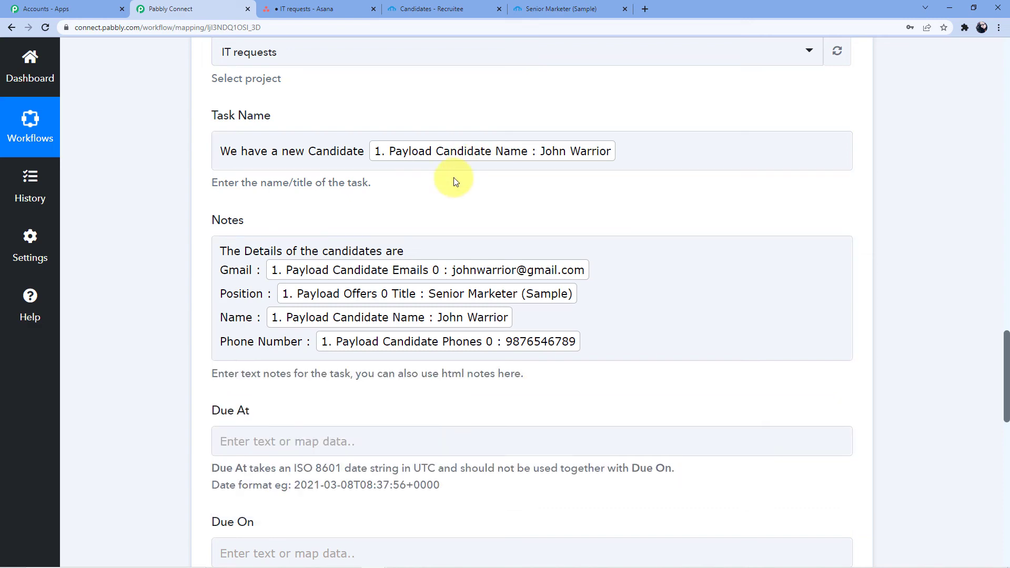
# Step: Choose the project owner in the Assignee dropdown of the Asana action
pyautogui.click(304, 250)
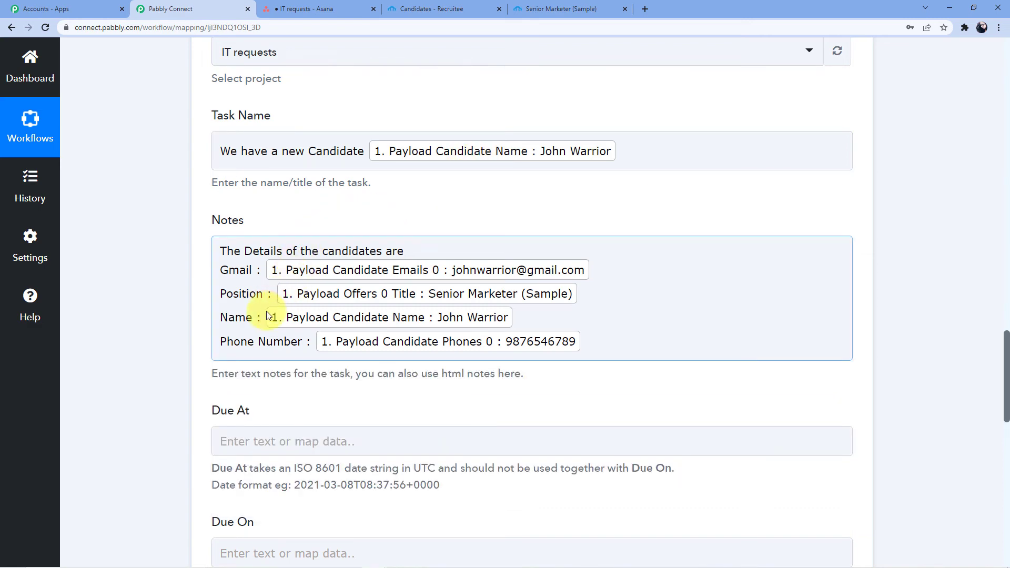
pyautogui.scroll(-5, 337, 314)
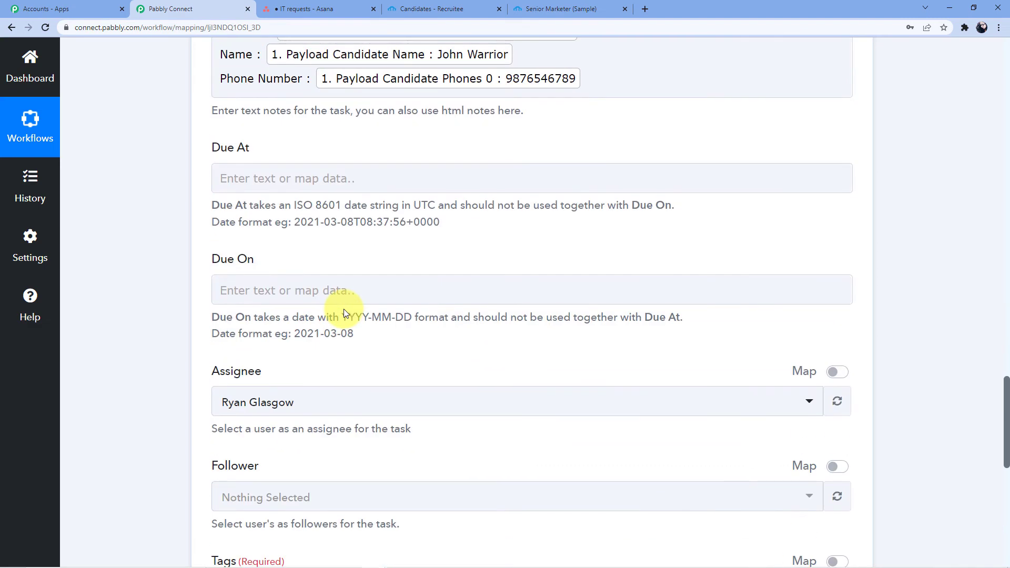
pyautogui.scroll(-3, 343, 308)
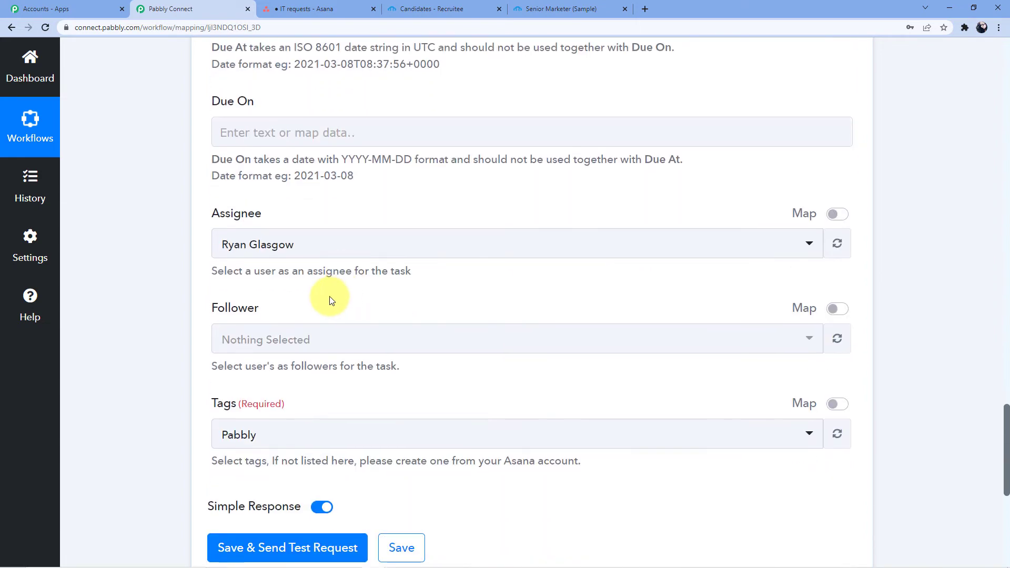
pyautogui.click(308, 255)
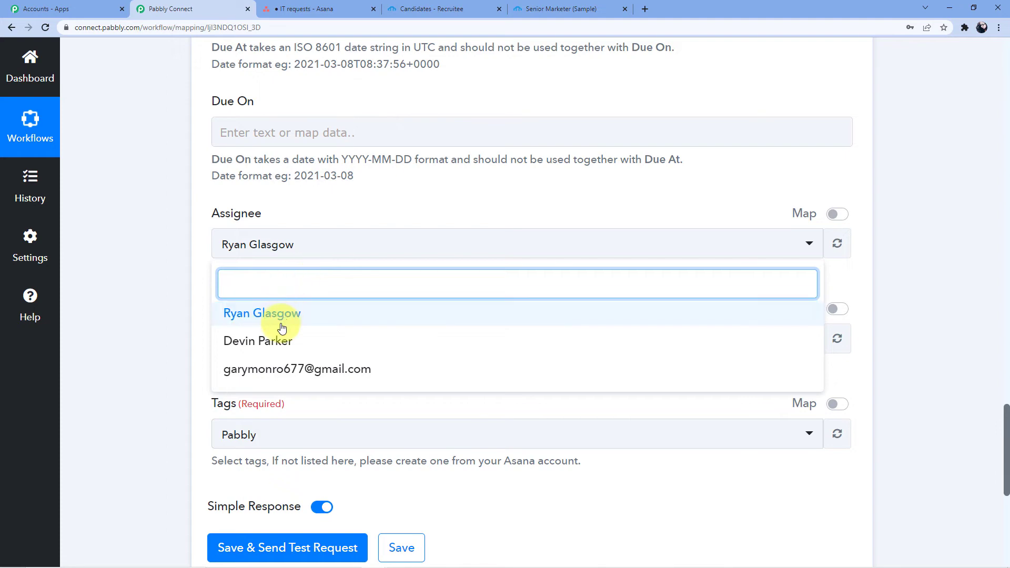
pyautogui.click(274, 243)
# Step: View the IT requests tasks in List view, then return to the project Overview
pyautogui.click(304, 9)
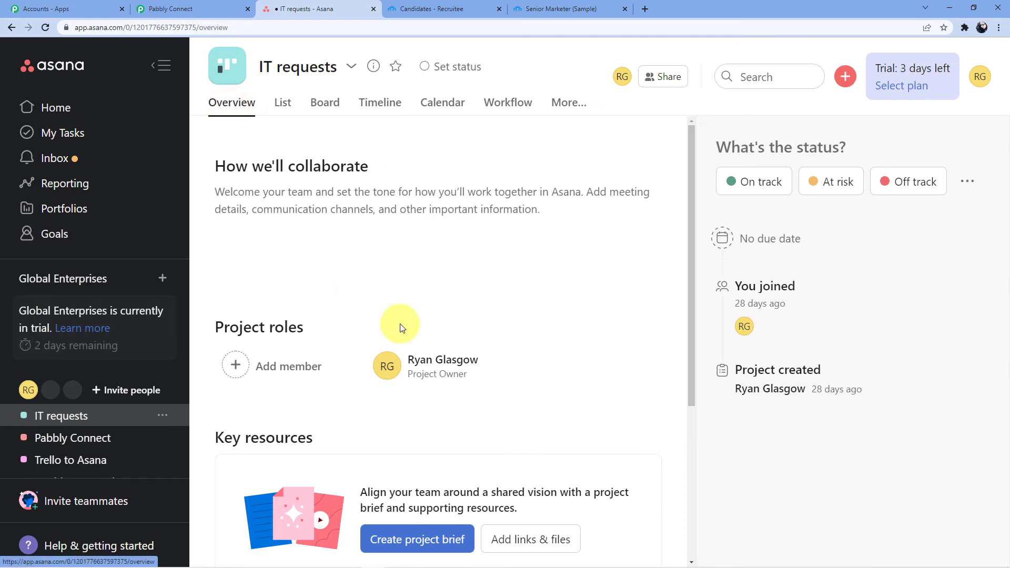
pyautogui.scroll(-4, 422, 273)
pyautogui.scroll(4, 423, 273)
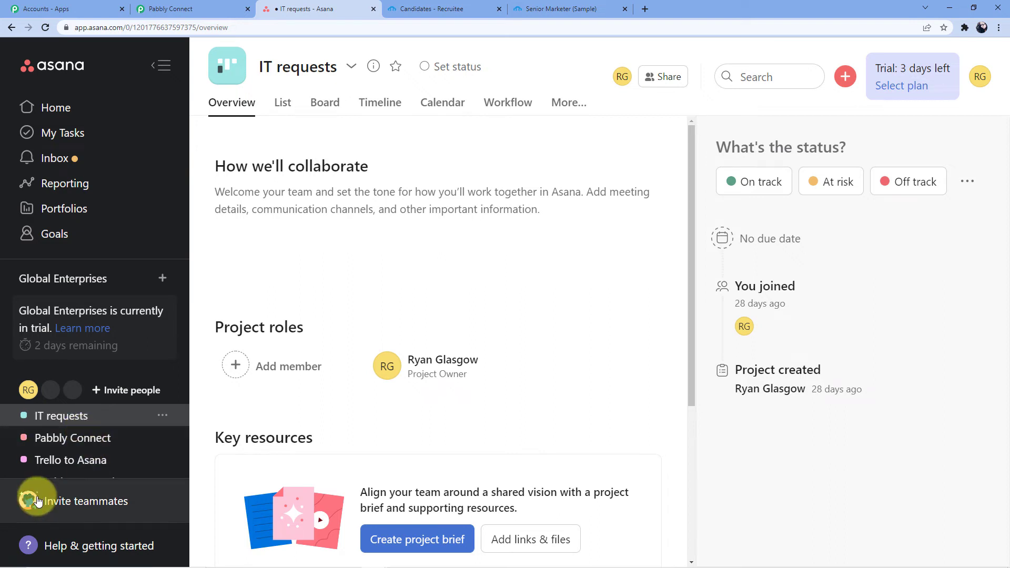
pyautogui.click(283, 103)
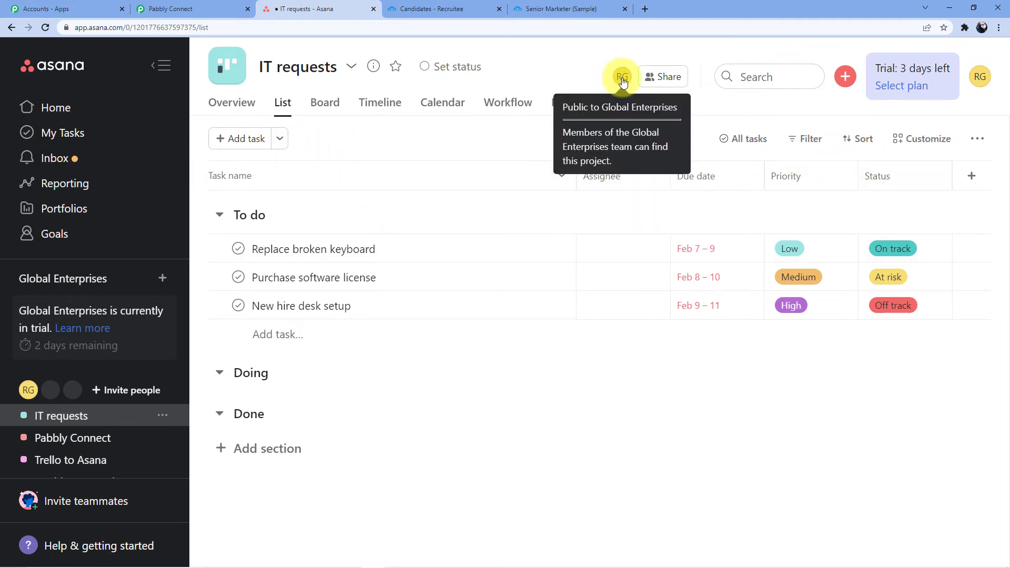
pyautogui.click(233, 101)
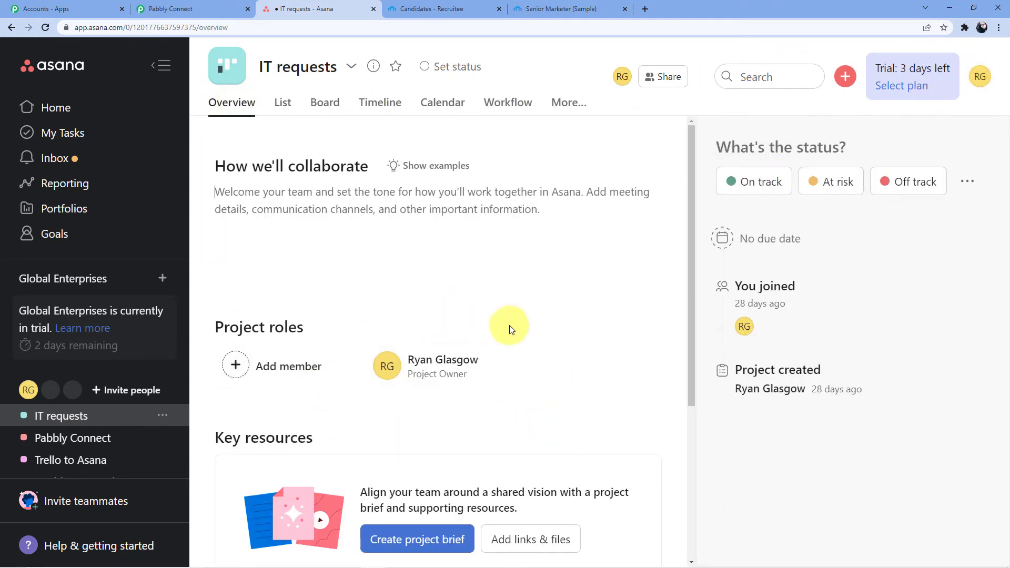
# Step: Close the Follower dropdown without a choice and keep the tag 'Pabbly'
pyautogui.click(220, 7)
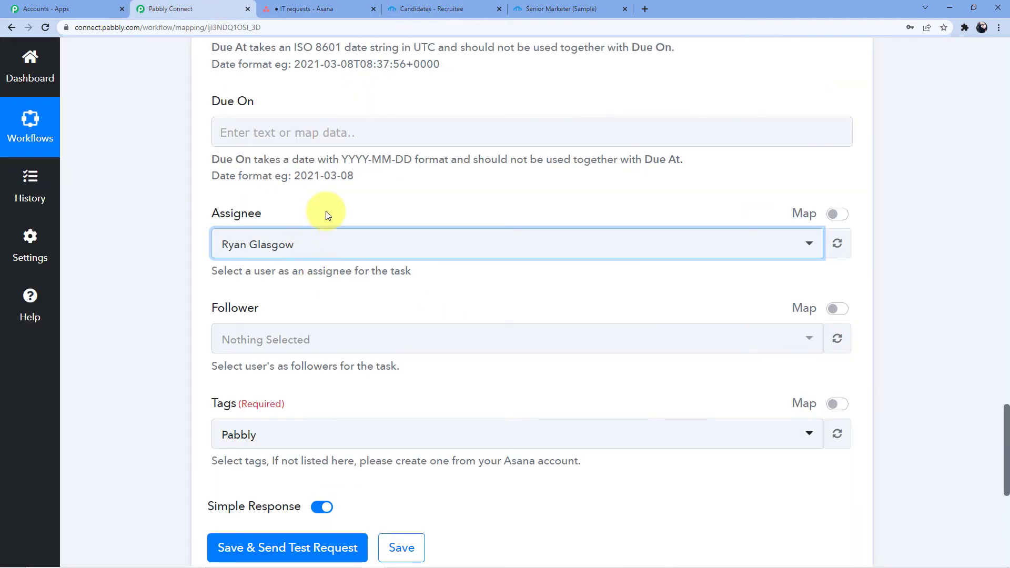
pyautogui.scroll(-2, 316, 258)
pyautogui.click(264, 241)
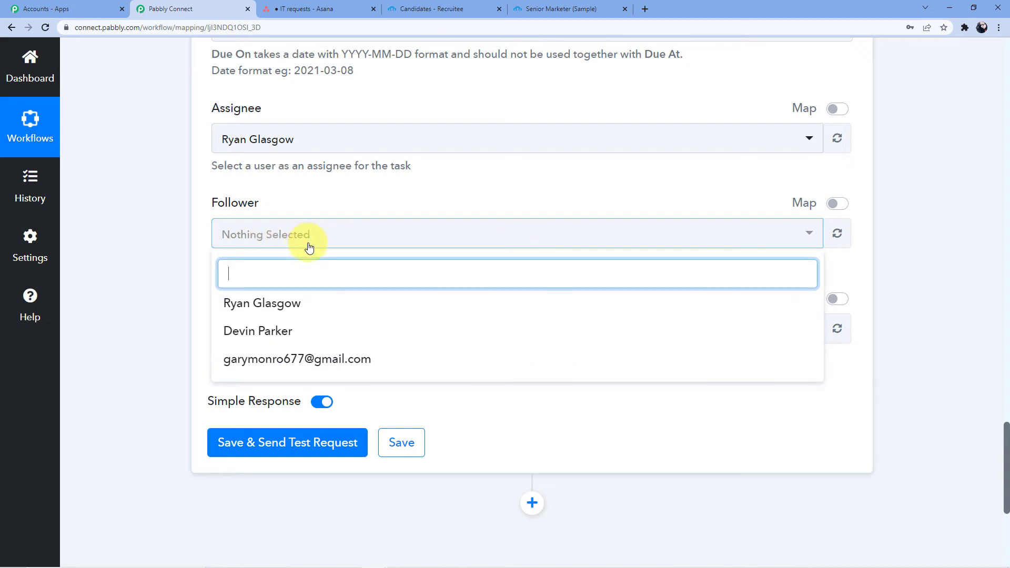
pyautogui.click(314, 240)
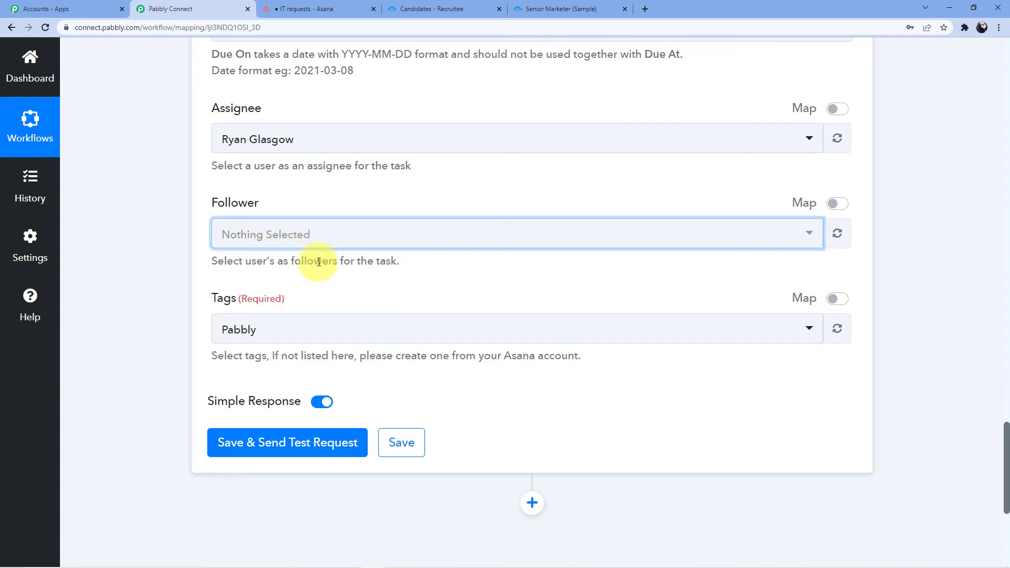
pyautogui.scroll(-2, 318, 258)
pyautogui.click(254, 236)
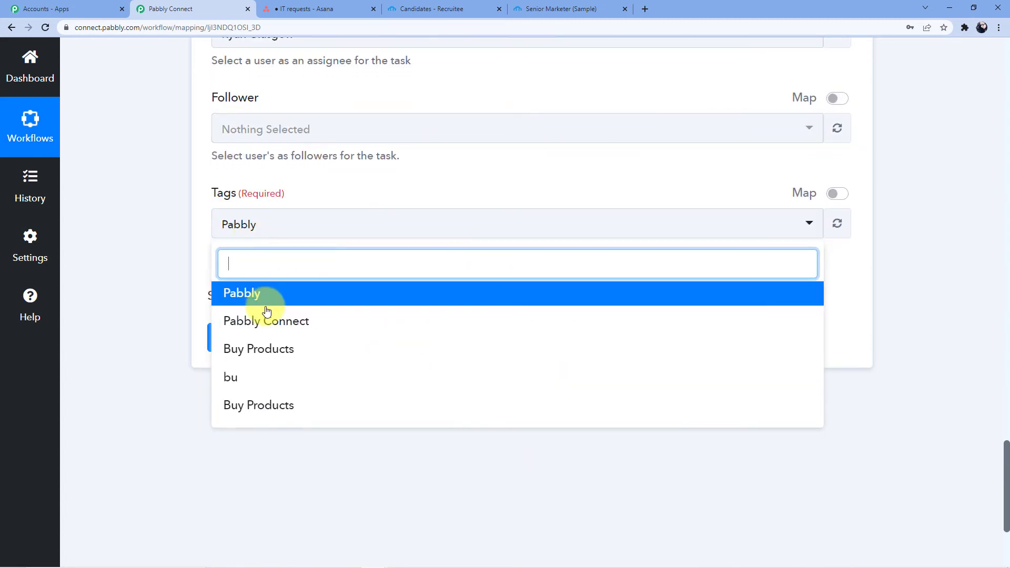
pyautogui.click(286, 223)
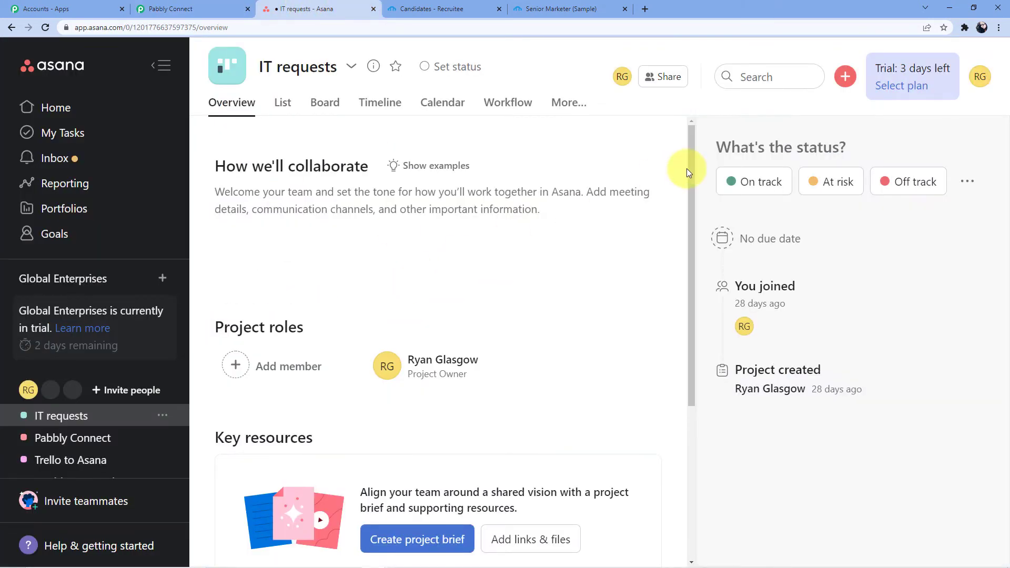
pyautogui.click(282, 102)
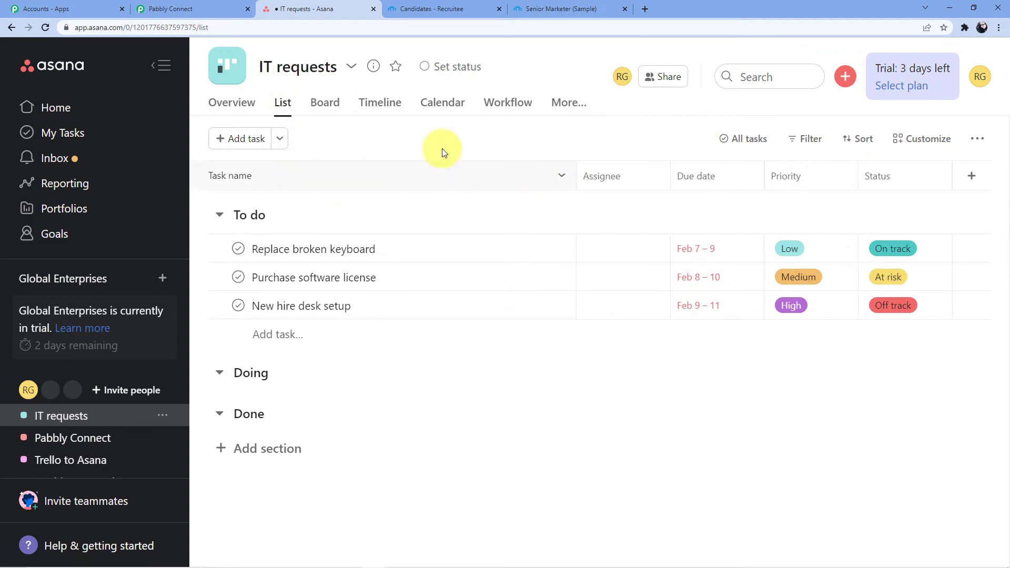
pyautogui.click(241, 141)
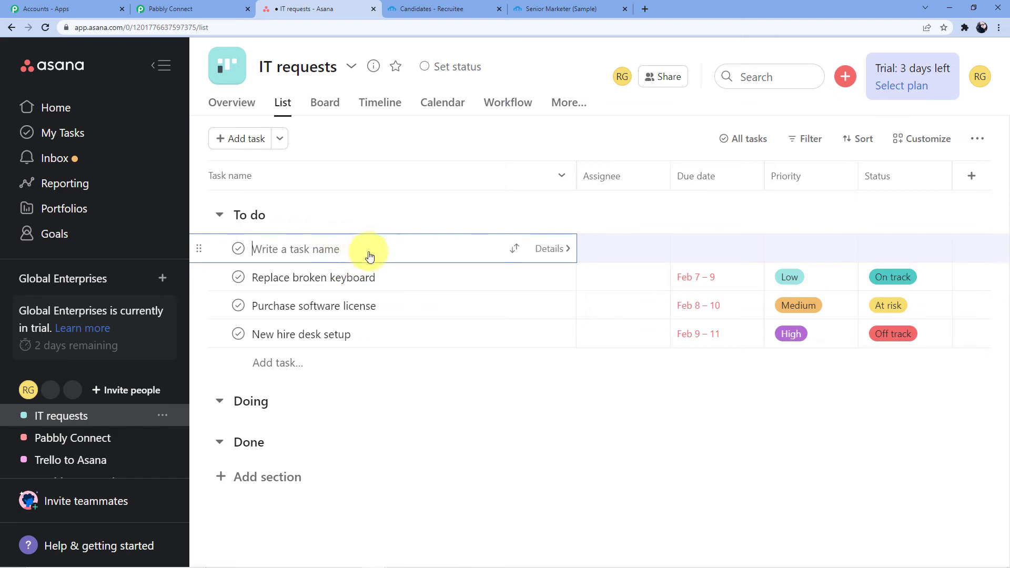
pyautogui.click(973, 179)
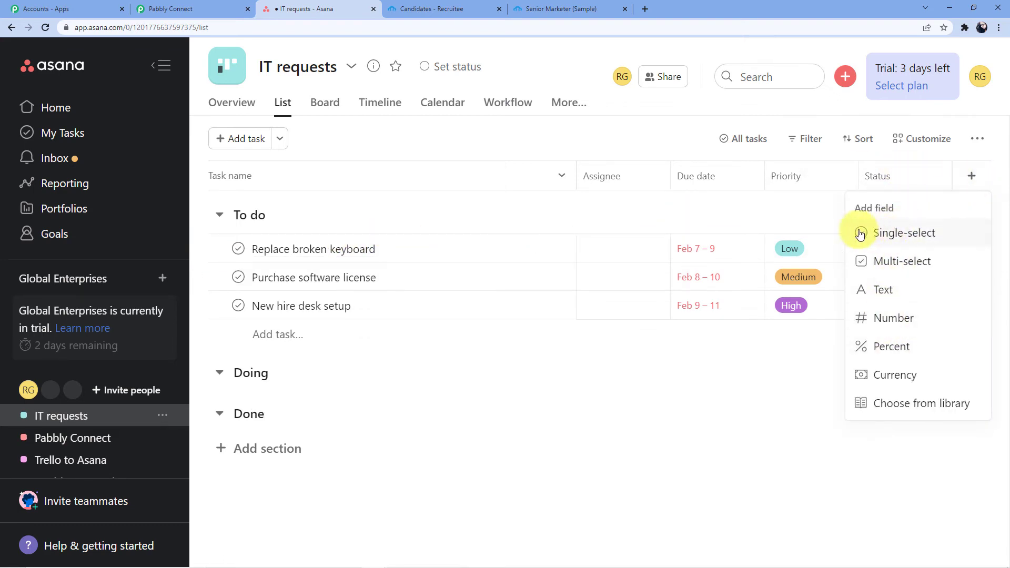
pyautogui.click(819, 199)
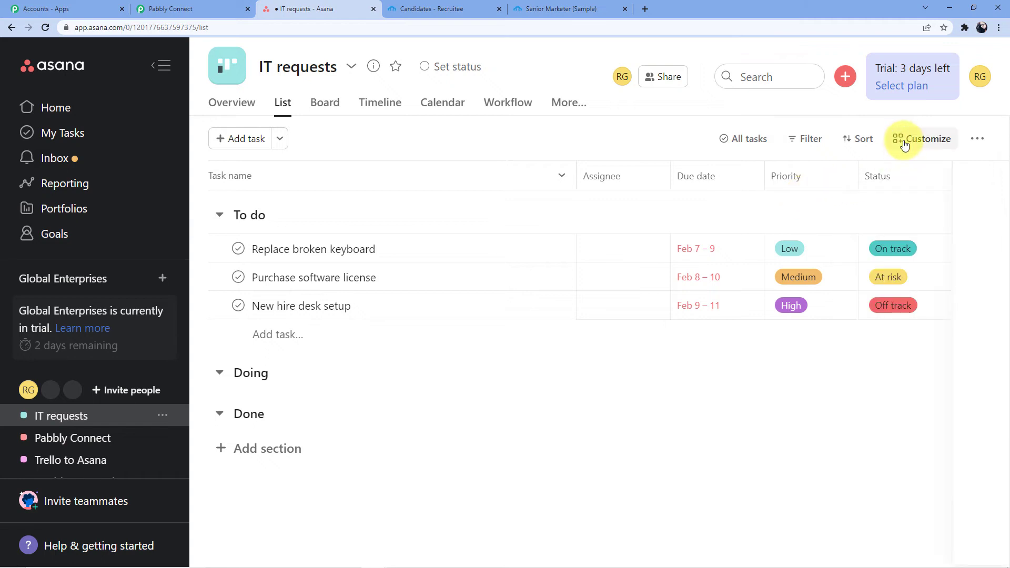
pyautogui.click(904, 144)
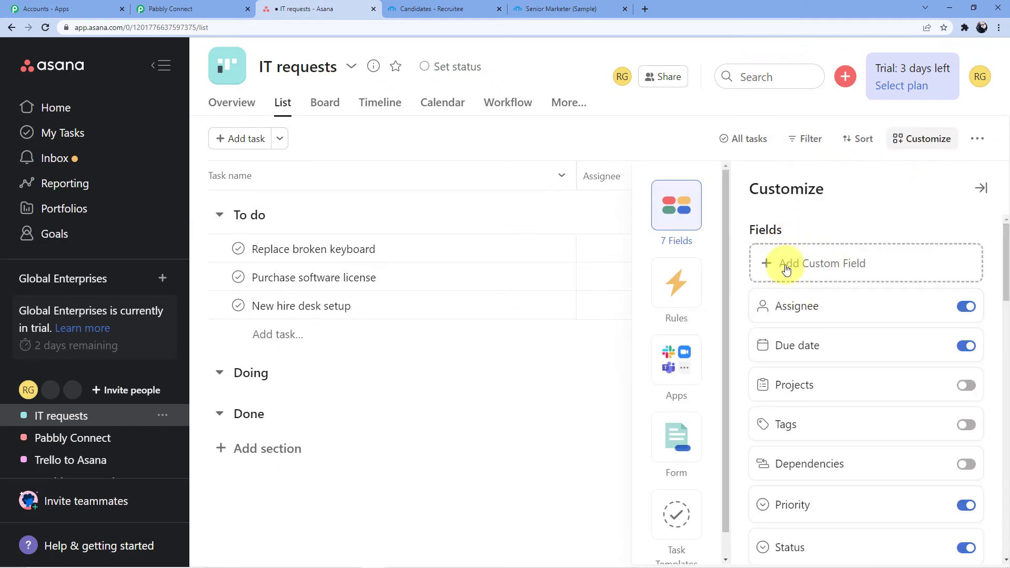
pyautogui.scroll(-1, 790, 295)
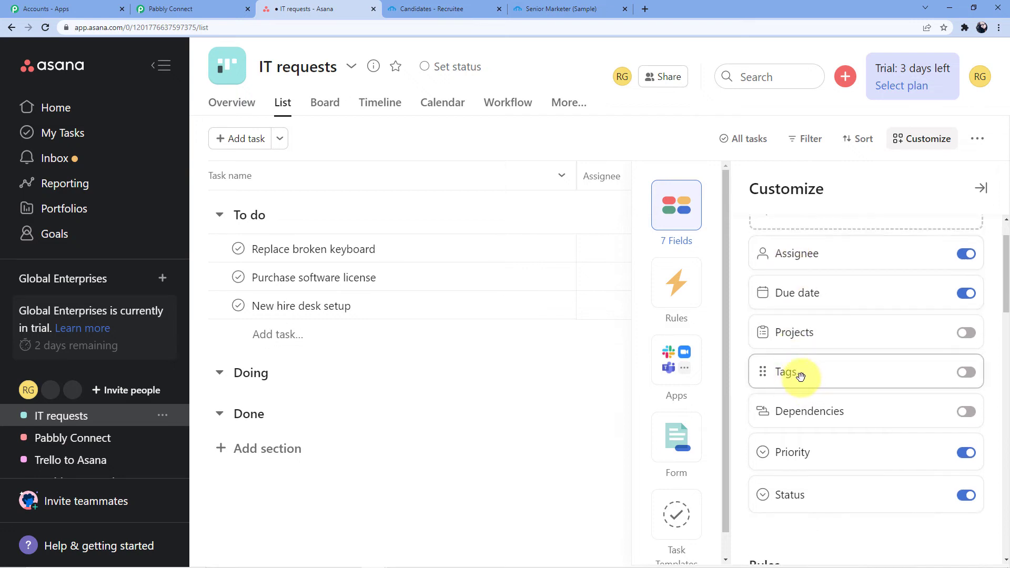
pyautogui.click(480, 365)
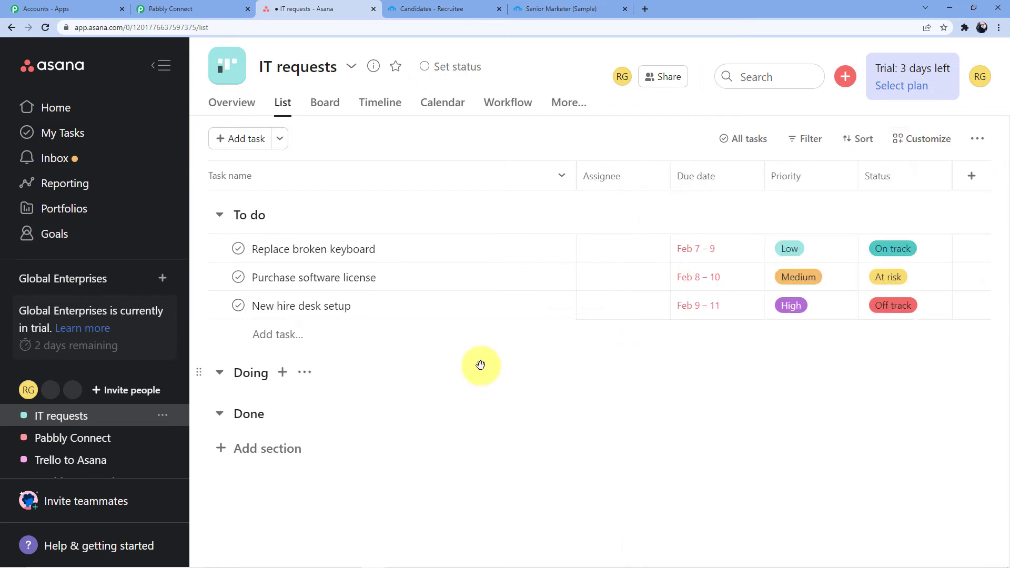
pyautogui.click(184, 9)
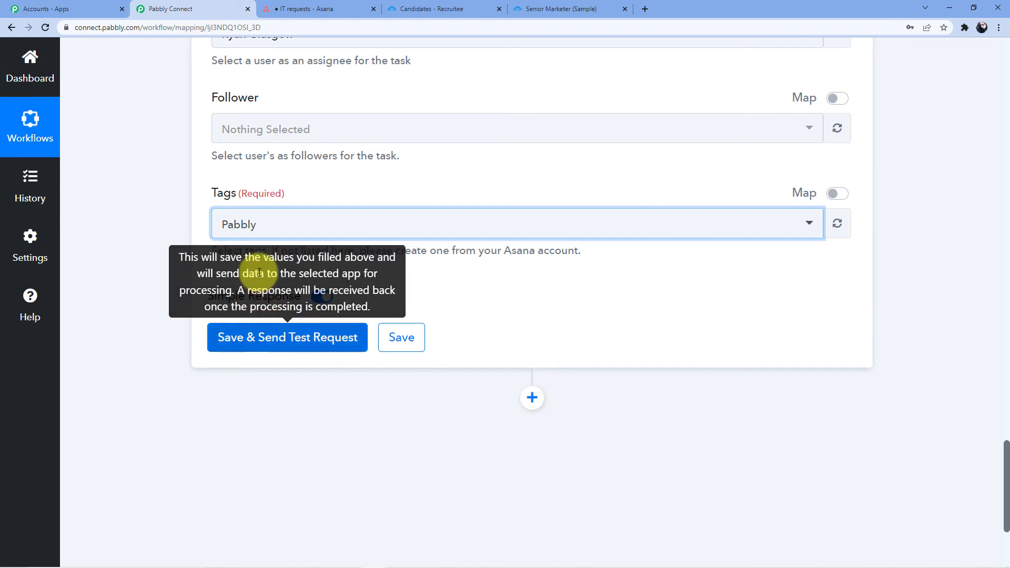
# Step: Change the Asana task tag to Pabbly Connect, then save and send a test request
pyautogui.click(266, 225)
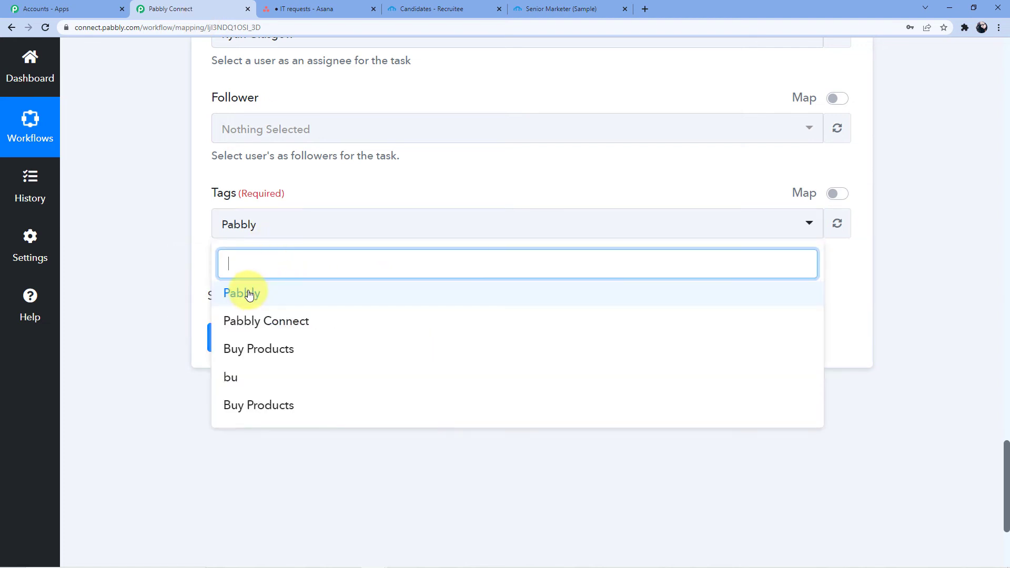
pyautogui.click(270, 322)
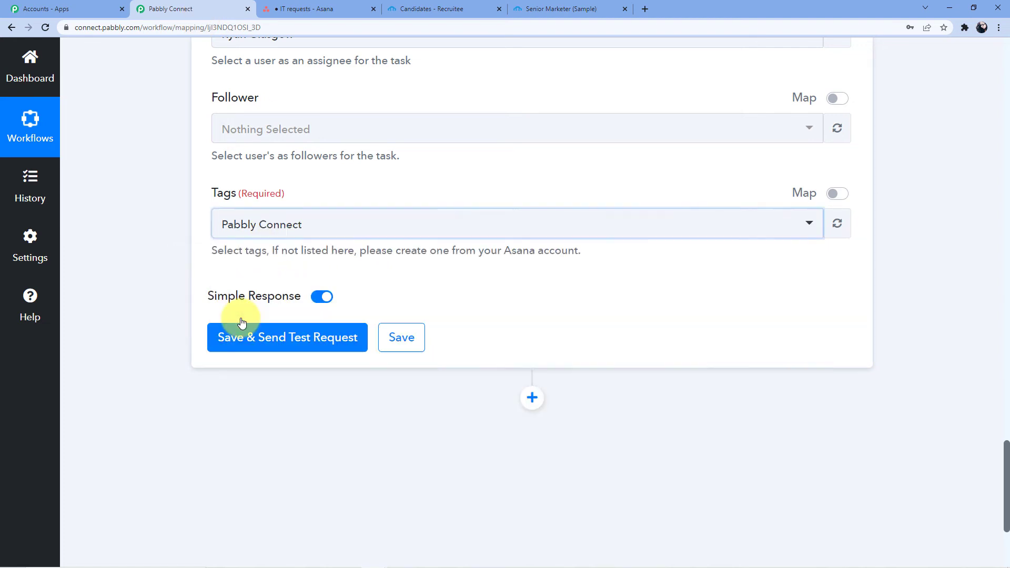
pyautogui.click(319, 193)
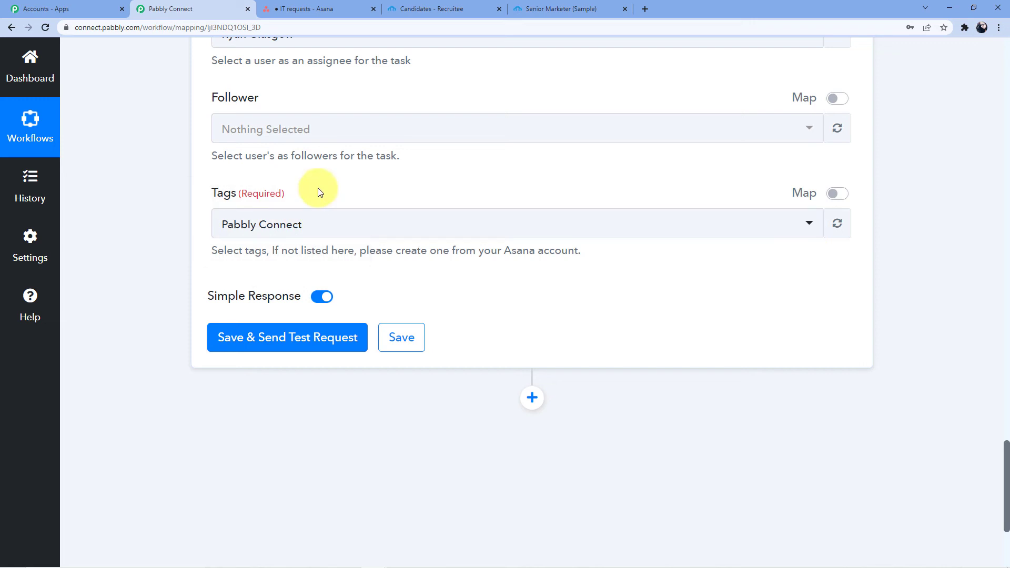
pyautogui.click(300, 231)
pyautogui.click(275, 322)
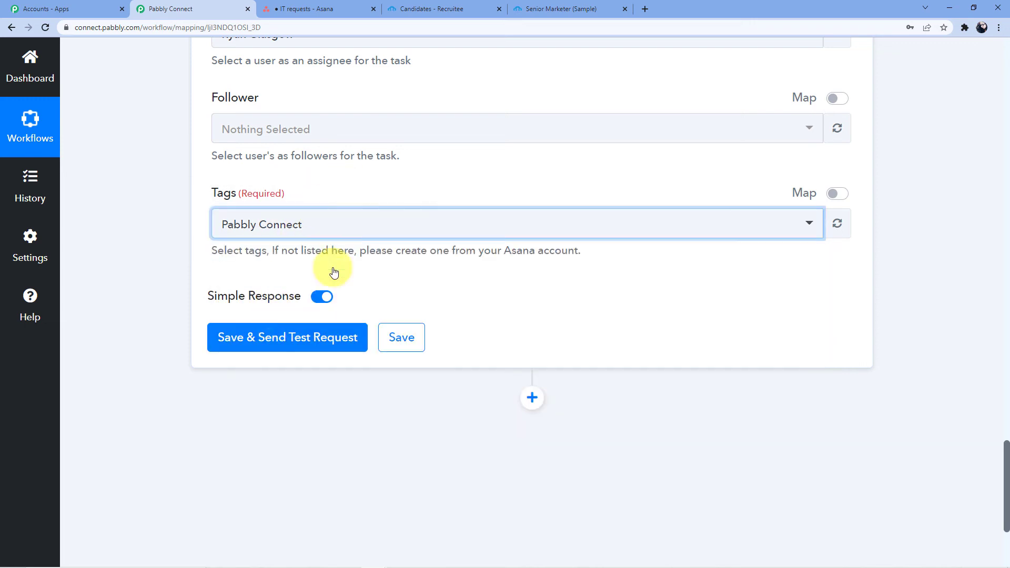
pyautogui.click(255, 346)
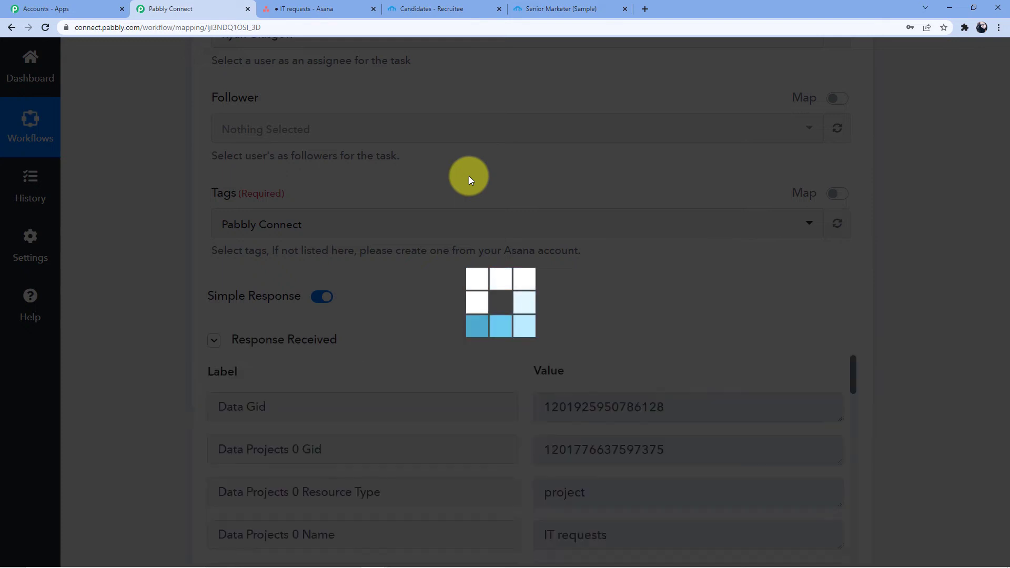
# Step: Review the returned task ID and field mapping in the test response, then go to Asana
pyautogui.scroll(-3, 469, 176)
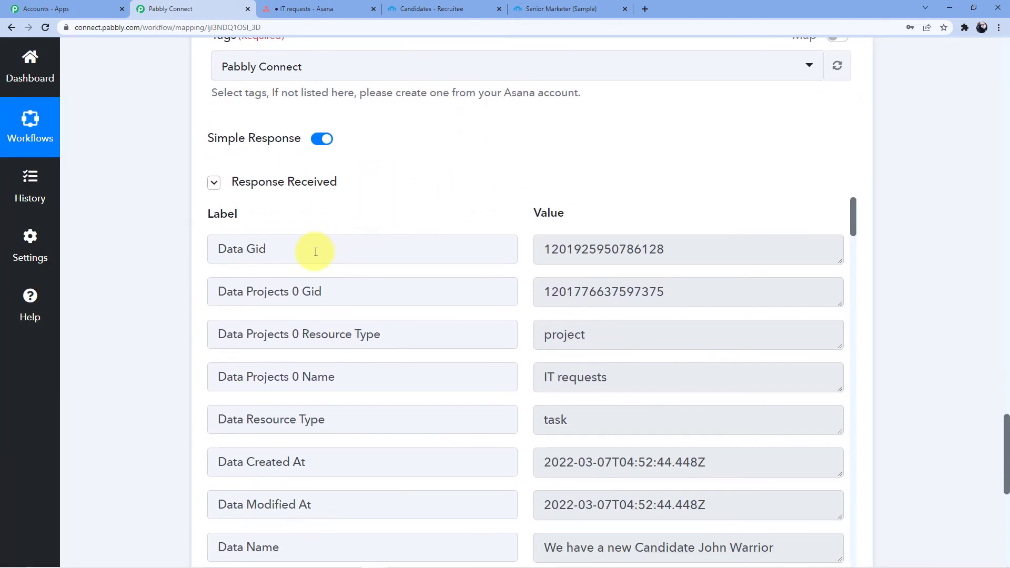
pyautogui.moveTo(550, 248); pyautogui.dragTo(692, 256)
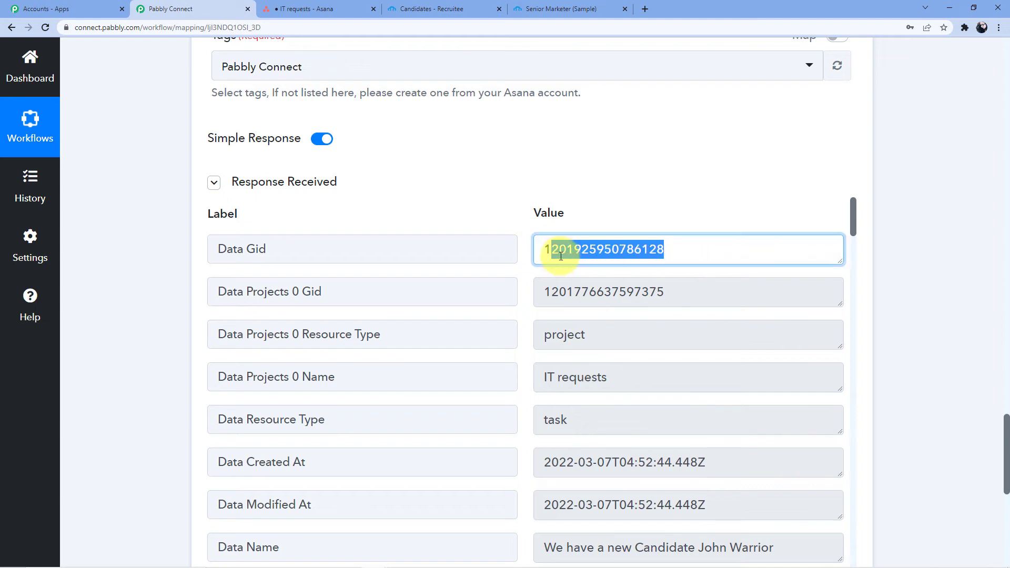
pyautogui.moveTo(543, 249); pyautogui.dragTo(679, 255)
pyautogui.click(579, 153)
pyautogui.scroll(5, 361, 225)
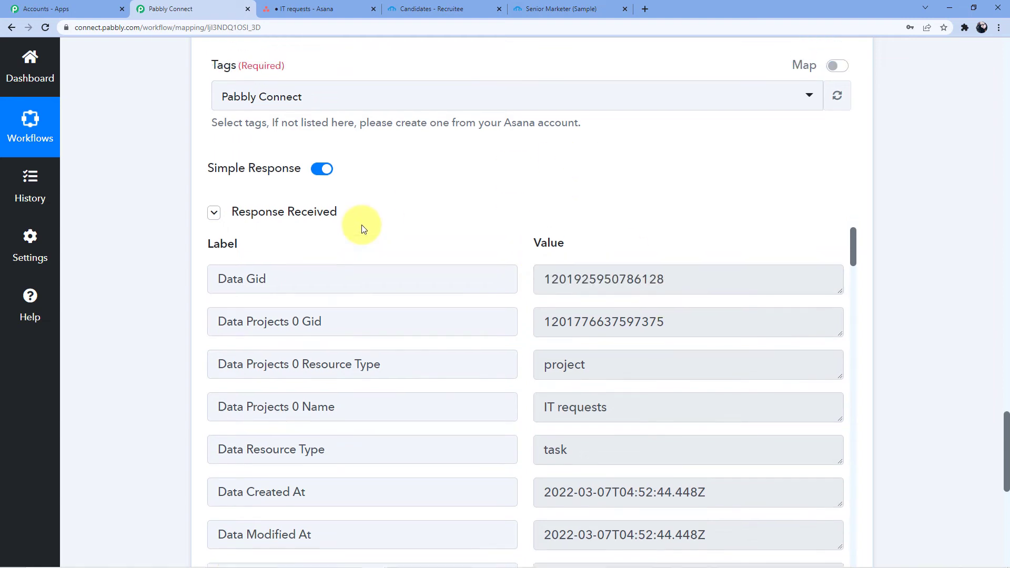
pyautogui.scroll(11, 361, 225)
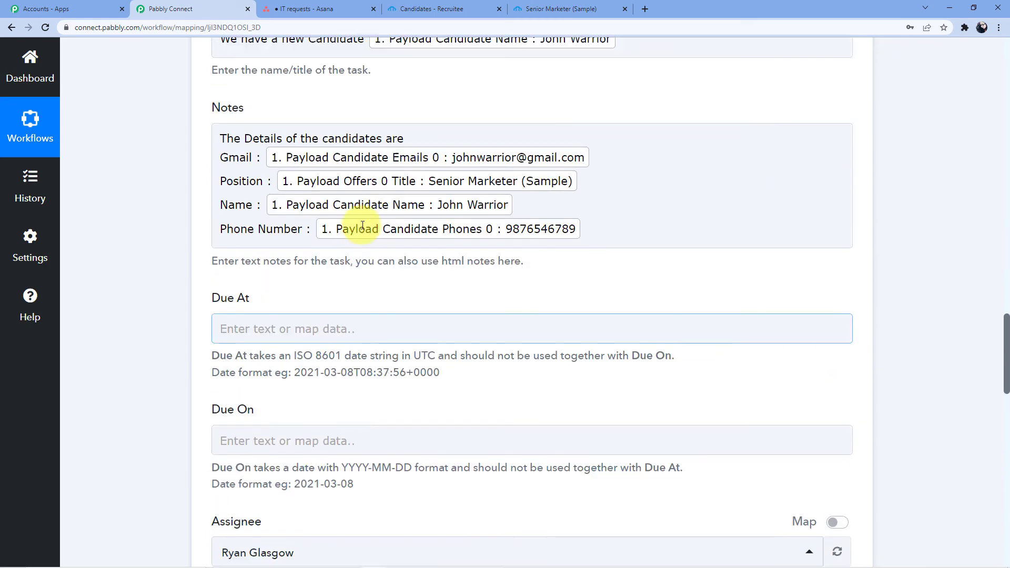
pyautogui.scroll(3, 362, 225)
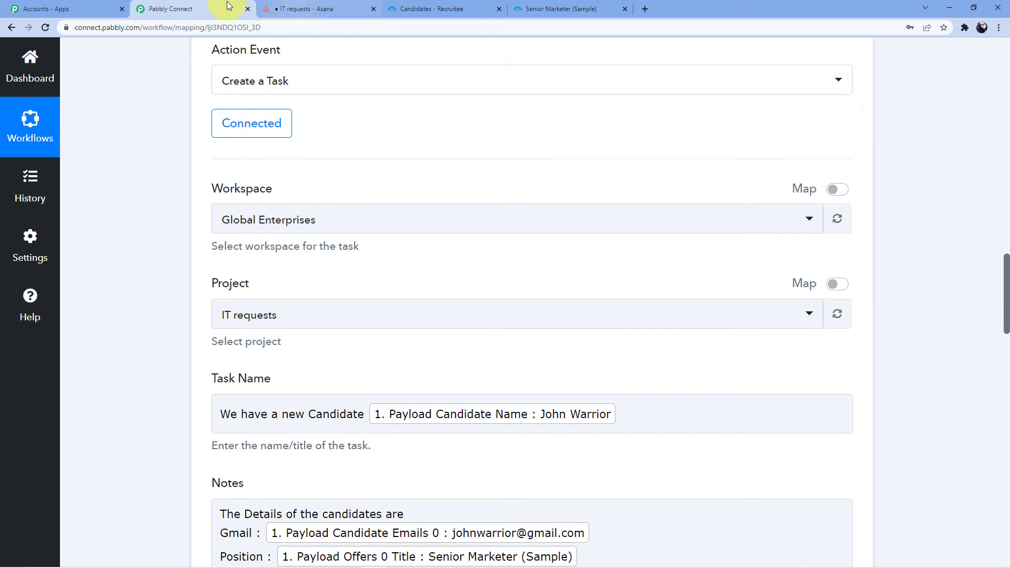
pyautogui.scroll(-2, 315, 226)
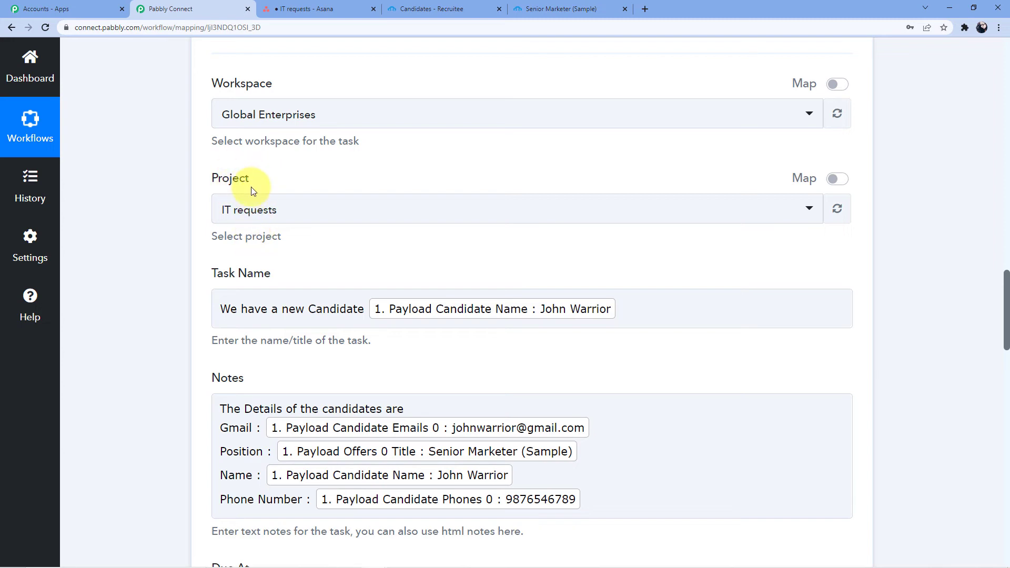
pyautogui.click(303, 5)
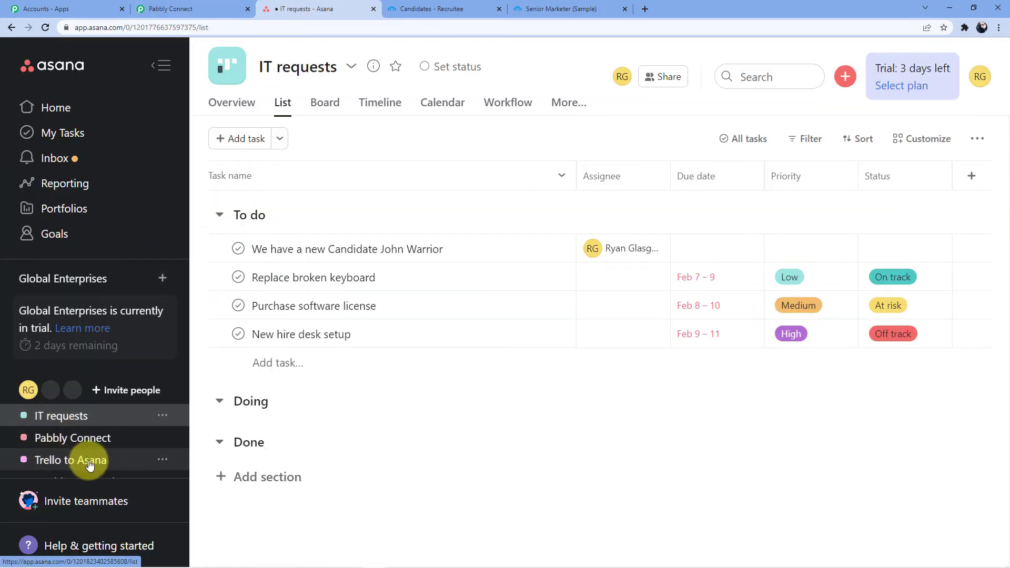
# Step: Go back to the Pabbly Connect workflow and open the Asana action's Project list
pyautogui.scroll(-2, 103, 433)
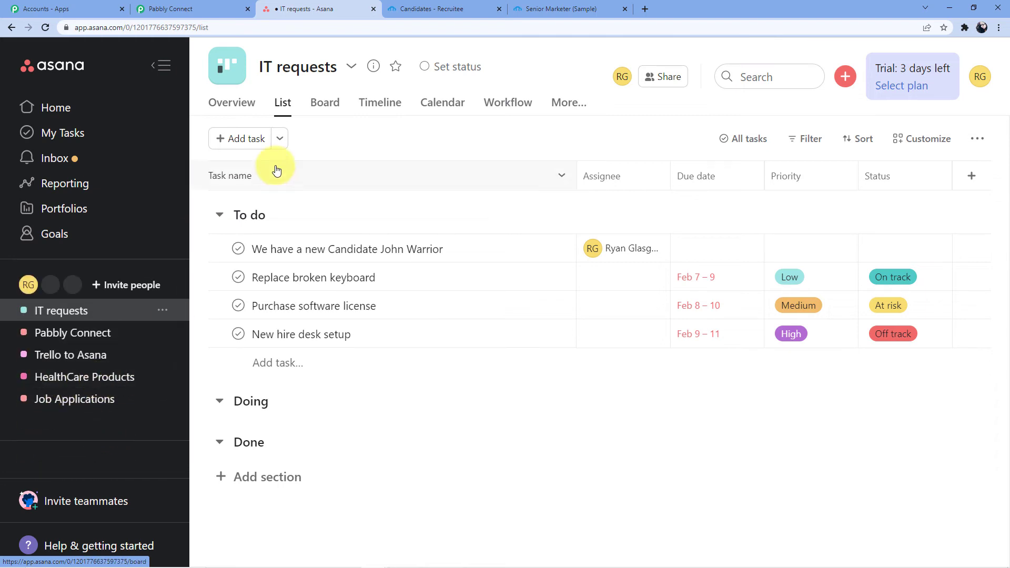
pyautogui.click(198, 5)
pyautogui.click(292, 210)
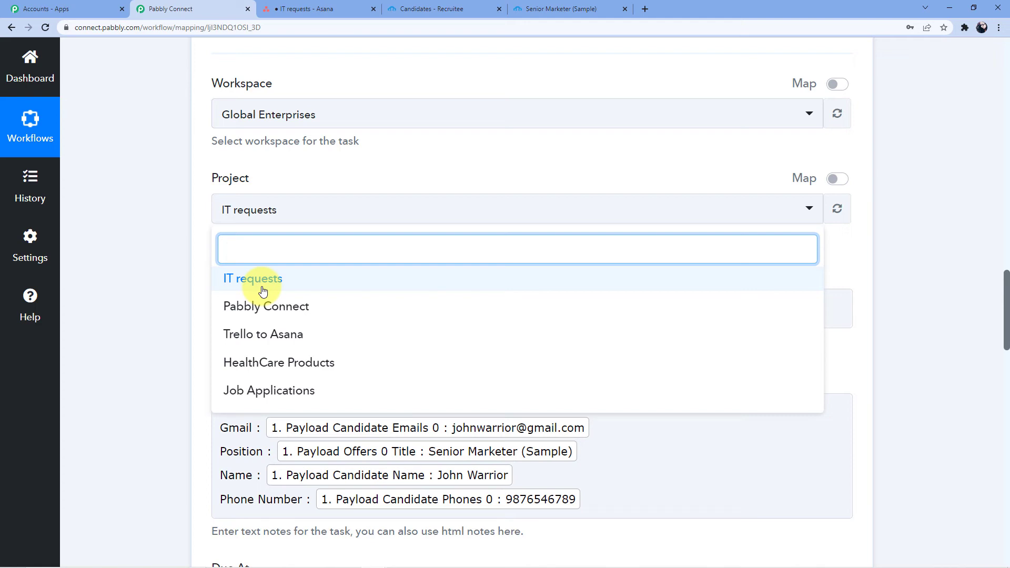
# Step: Keep IT requests as the project and view IT requests as a board in Asana
pyautogui.click(266, 280)
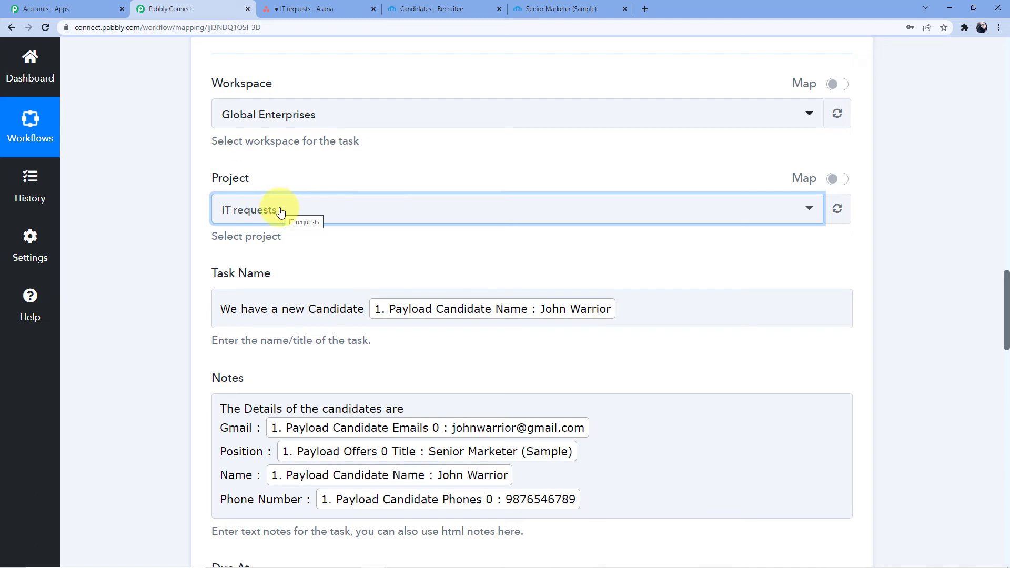
pyautogui.scroll(-1, 280, 212)
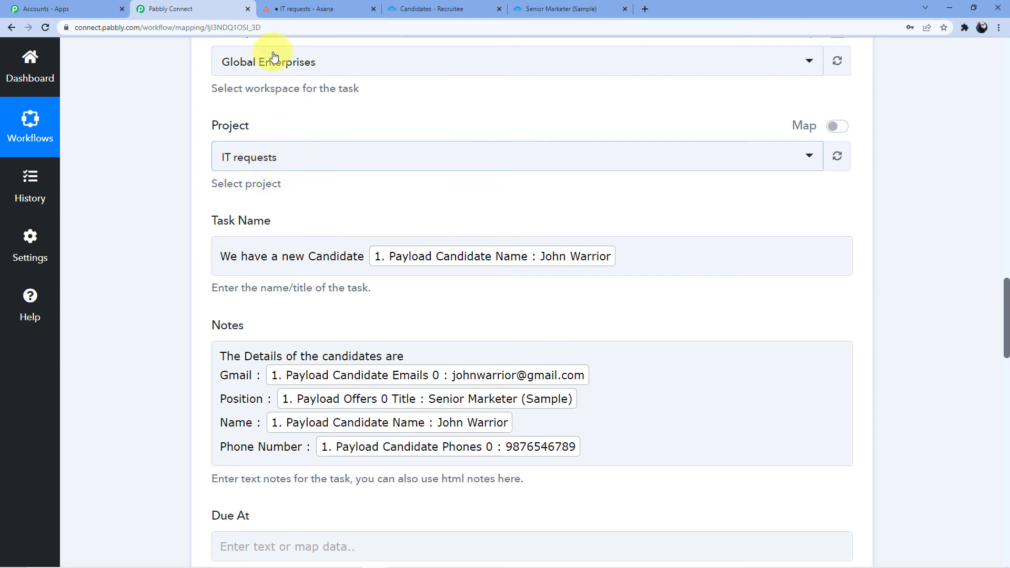
pyautogui.click(326, 9)
pyautogui.click(80, 320)
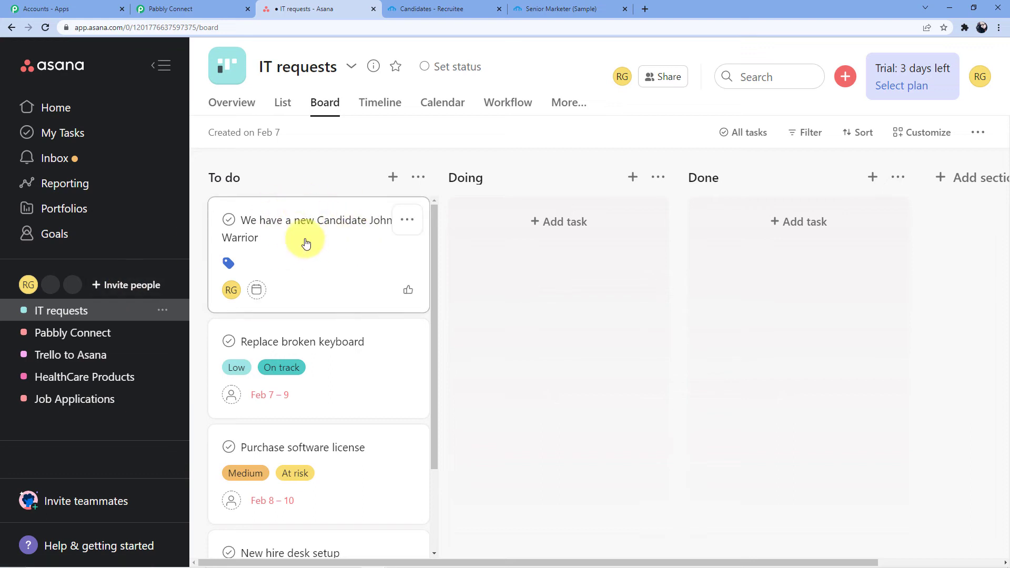
# Step: Open the test task in Asana to confirm its Pabbly Connect tag, then return to Pabbly Connect
pyautogui.click(256, 227)
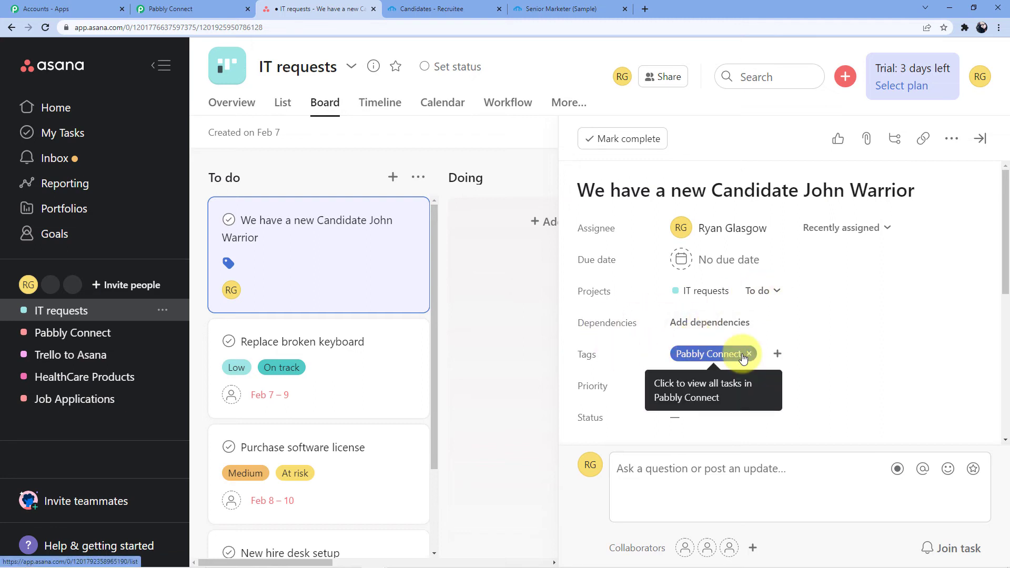
pyautogui.click(952, 139)
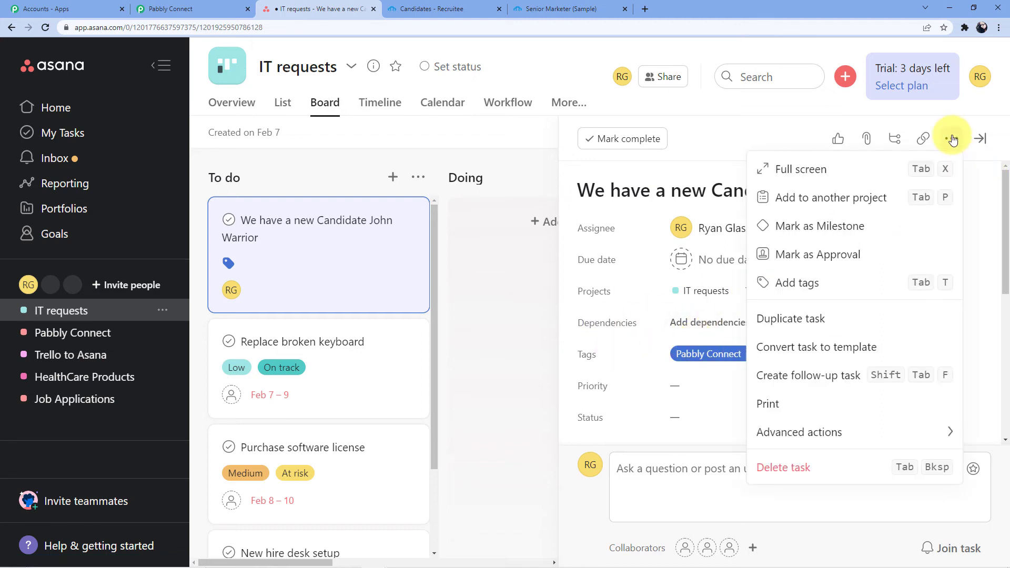
pyautogui.click(797, 290)
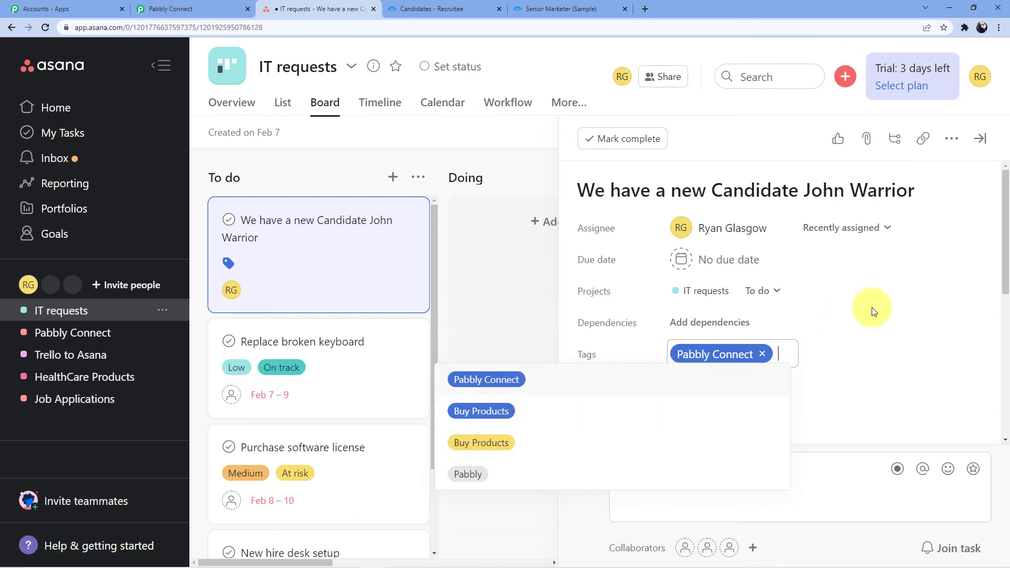
pyautogui.click(854, 317)
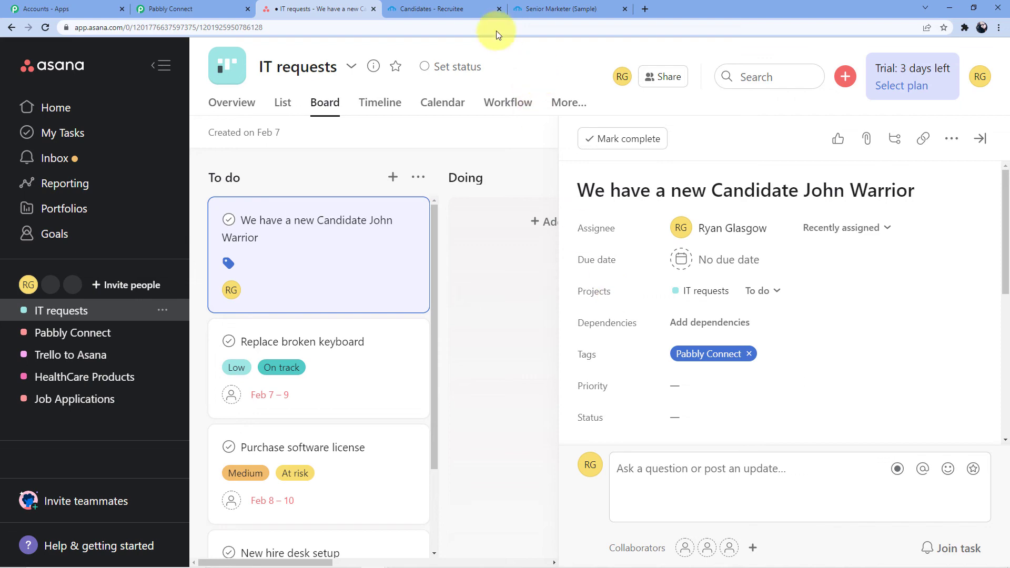
pyautogui.click(221, 5)
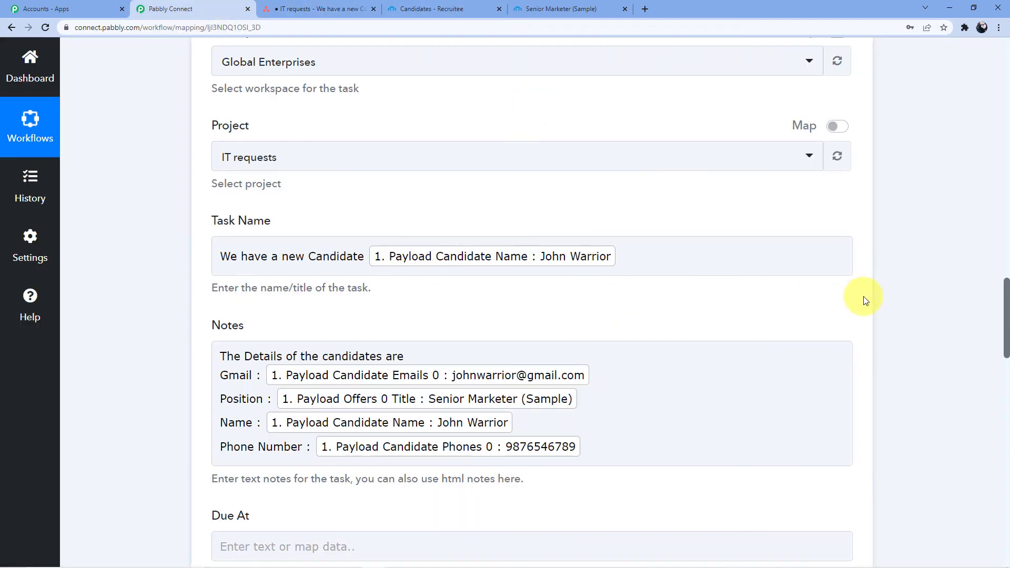
pyautogui.moveTo(1006, 315); pyautogui.dragTo(1004, 199)
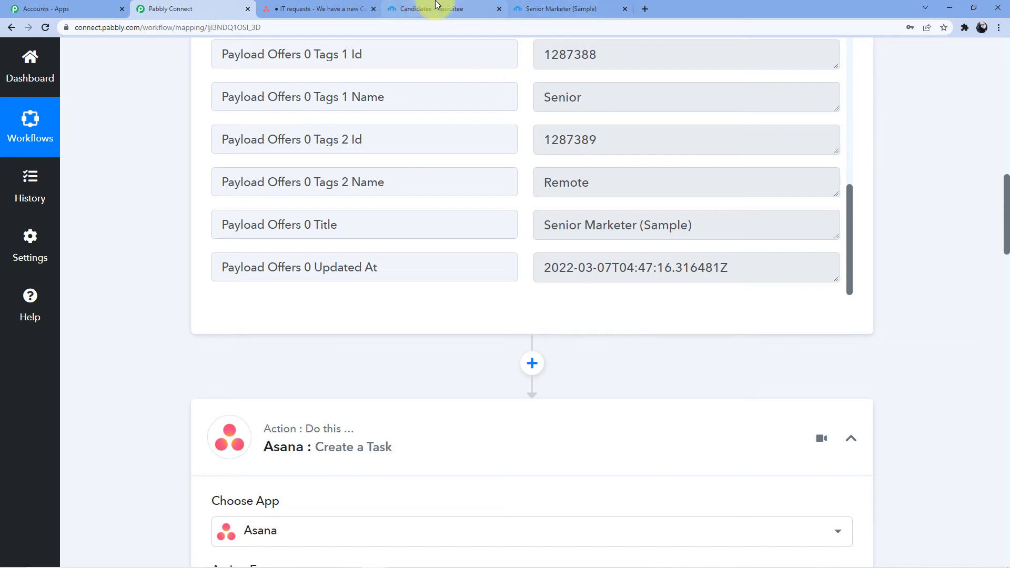
# Step: Start manually adding a new Recruitee candidate and enter their full name
pyautogui.click(394, 8)
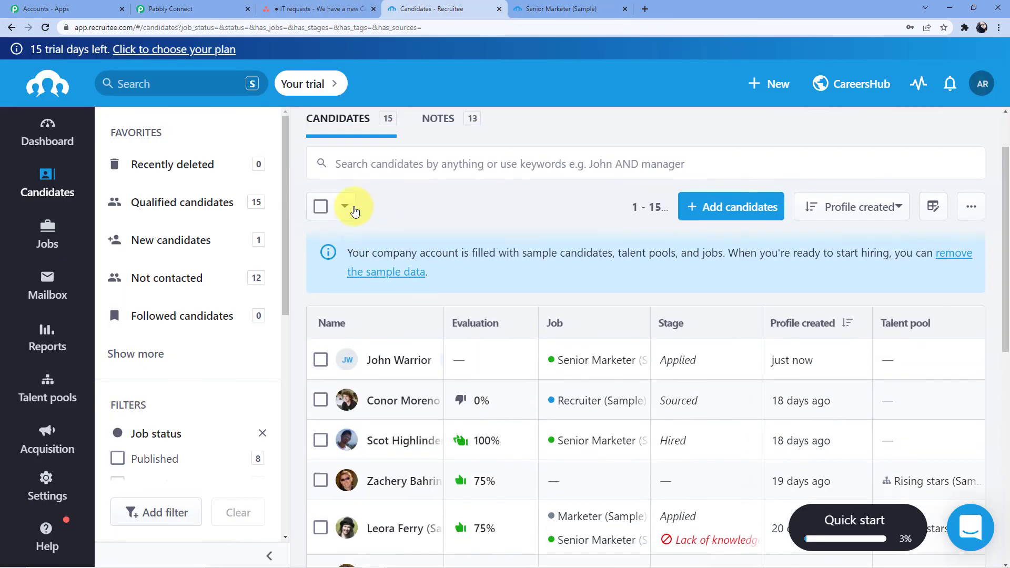
pyautogui.click(721, 185)
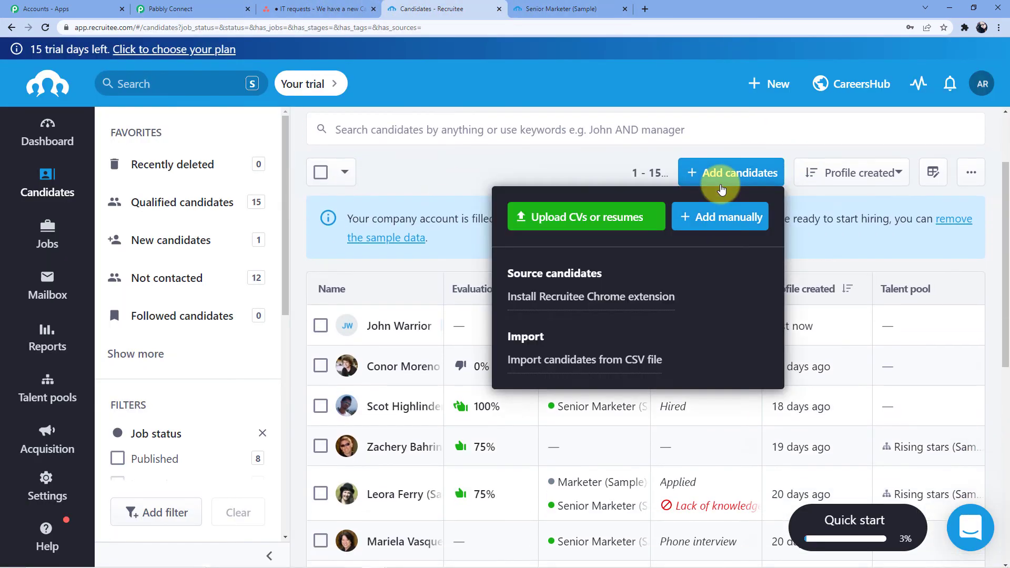
pyautogui.click(710, 222)
pyautogui.click(456, 176)
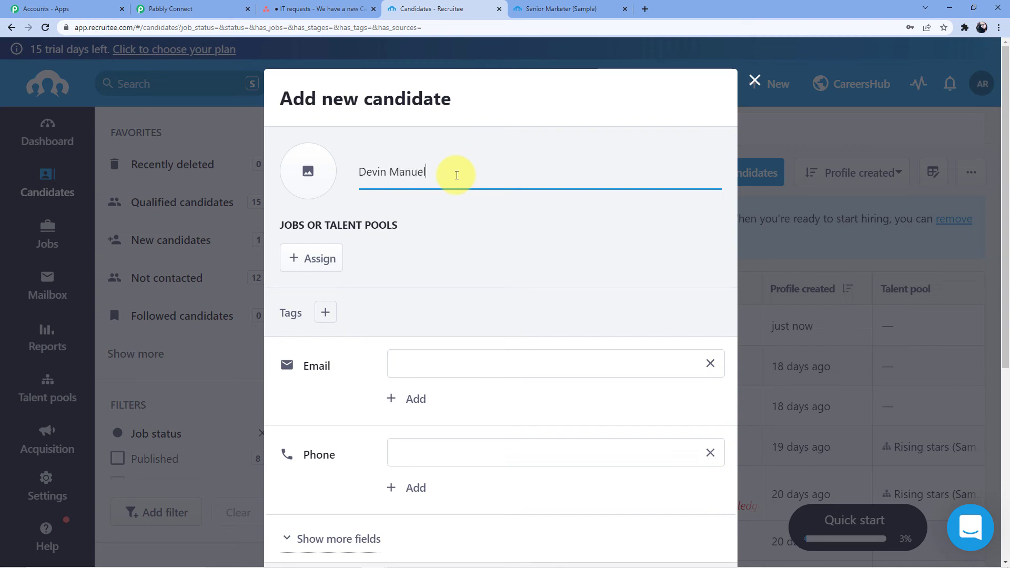
# Step: Assign the candidate to the Senior Marketer (Sample) job
pyautogui.click(301, 262)
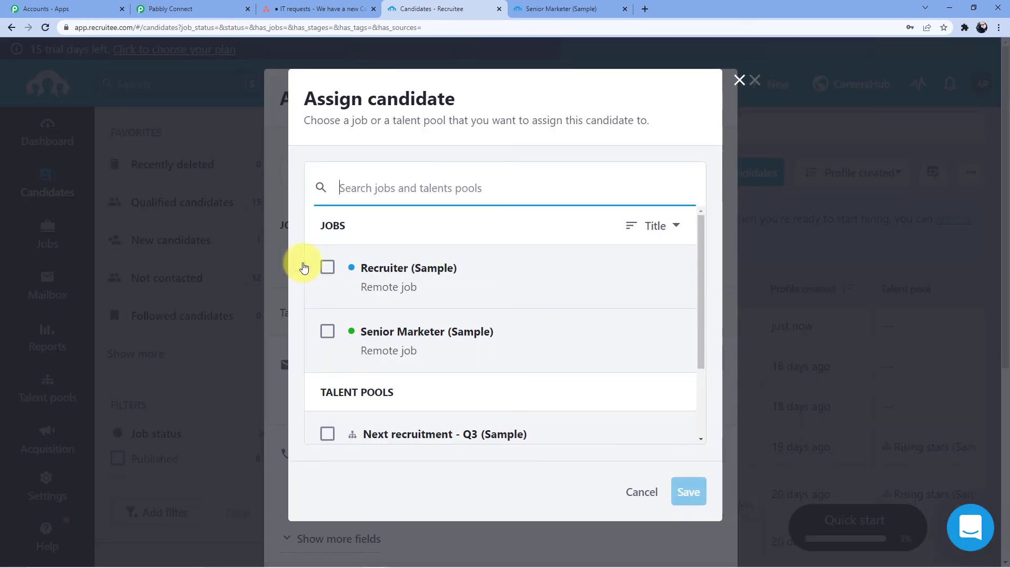
pyautogui.click(354, 341)
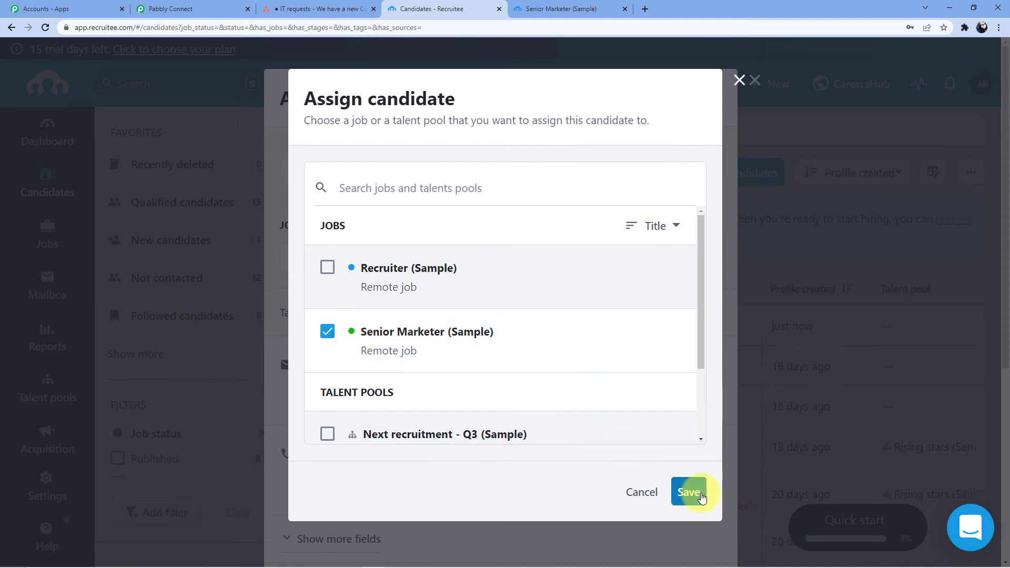
pyautogui.click(689, 492)
pyautogui.click(420, 396)
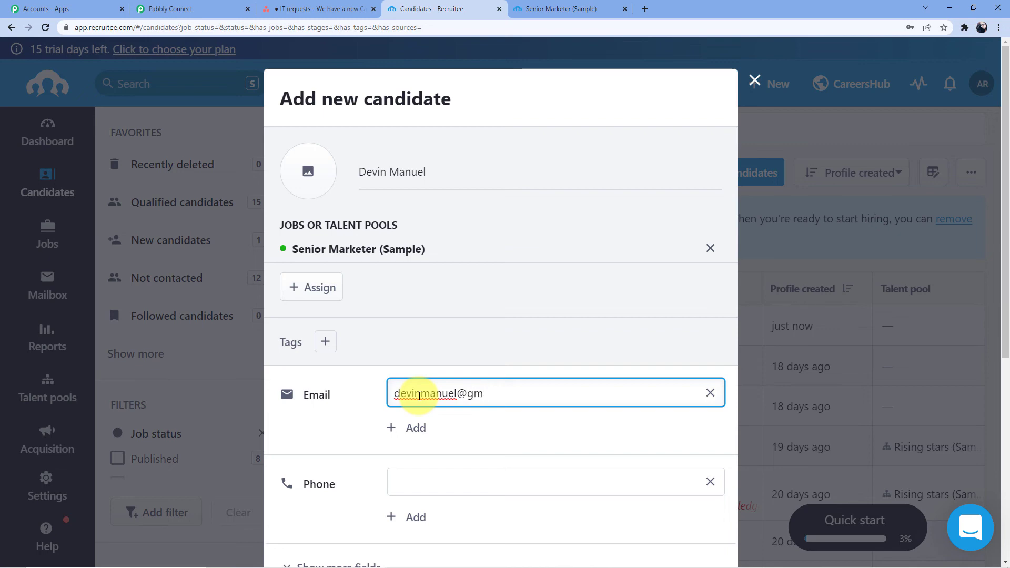
# Step: Fill in the candidate's e-mail and phone number and add them to Recruitee
pyautogui.scroll(-4, 419, 396)
pyautogui.click(424, 269)
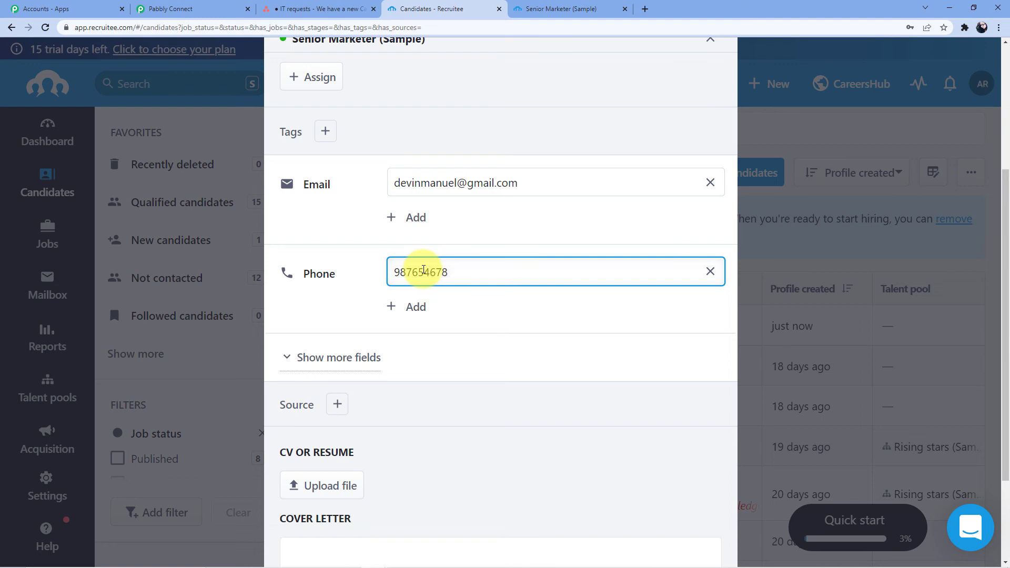
pyautogui.scroll(-3, 424, 269)
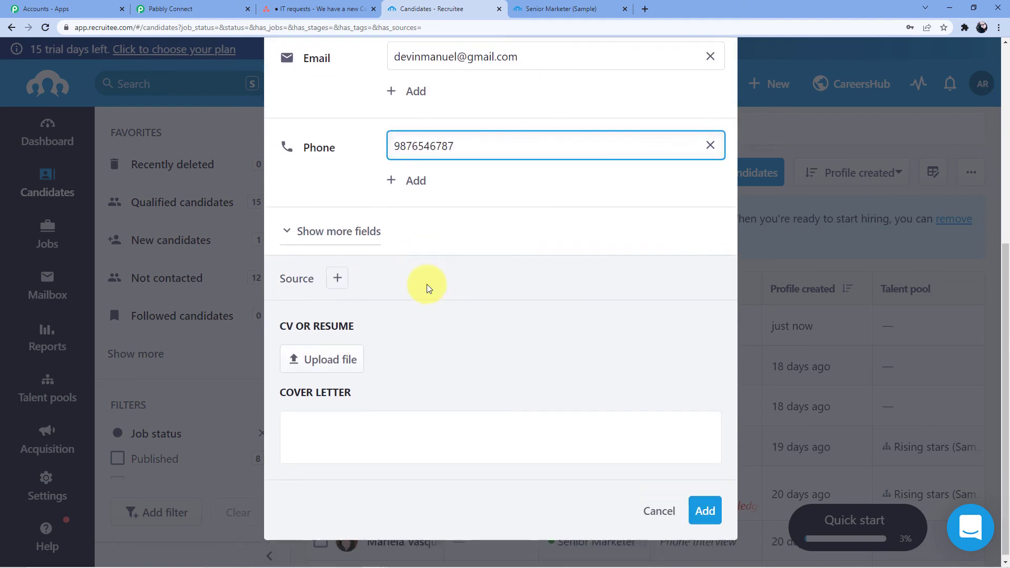
pyautogui.click(706, 506)
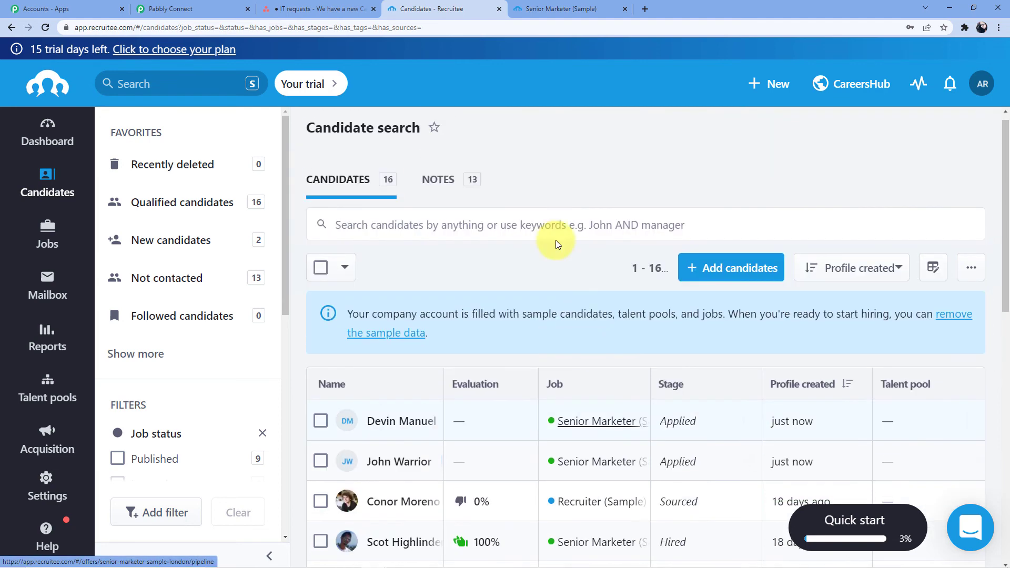
# Step: Inspect the second candidate's auto-created task in Asana's IT requests, then return to Pabbly Connect
pyautogui.click(318, 9)
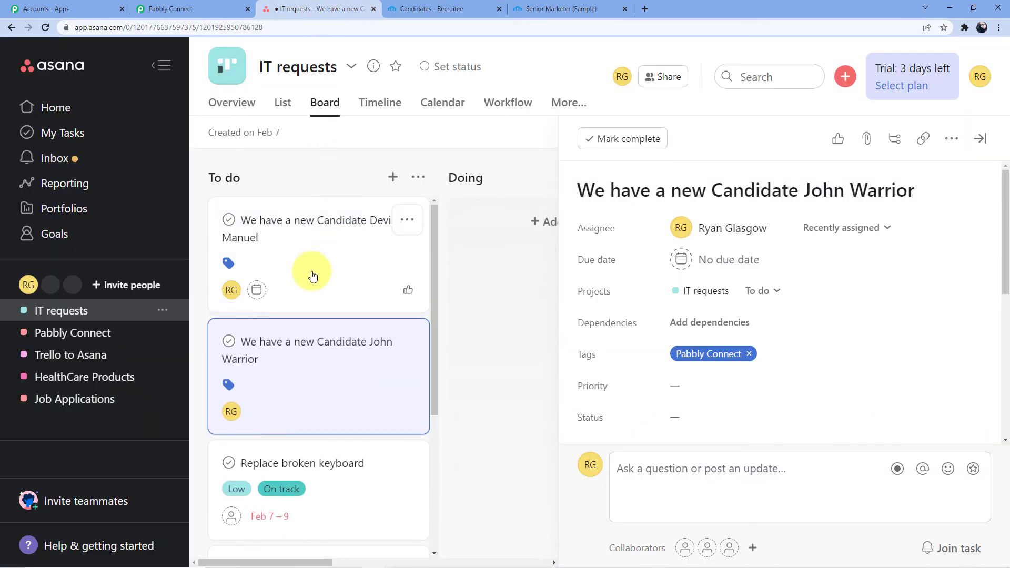
pyautogui.click(287, 237)
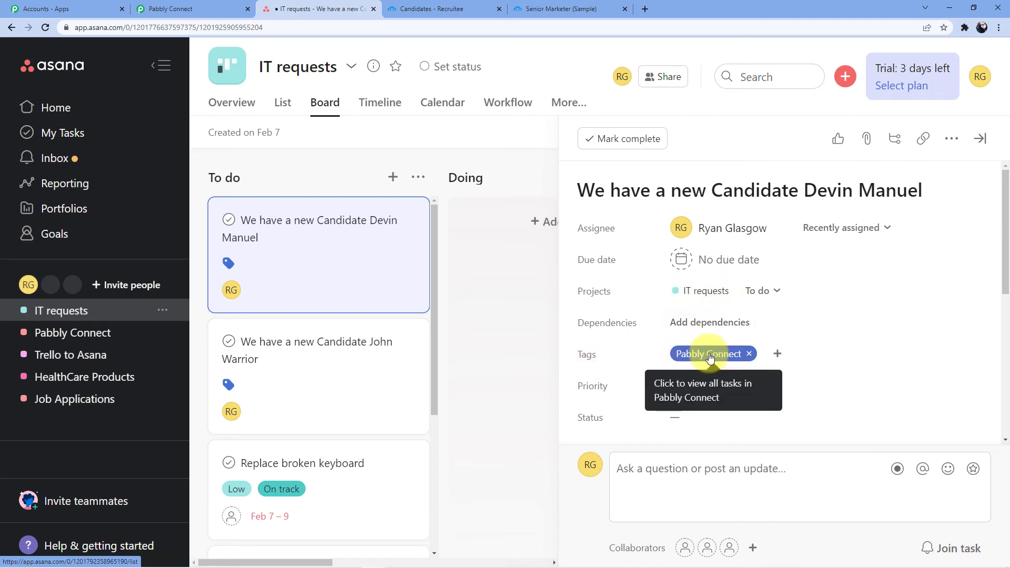
pyautogui.click(236, 7)
pyautogui.moveTo(1005, 245); pyautogui.dragTo(1005, 48)
# Step: Collapse the Recruitee trigger and Asana action cards, re-expanding the Asana action briefly for review
pyautogui.click(518, 265)
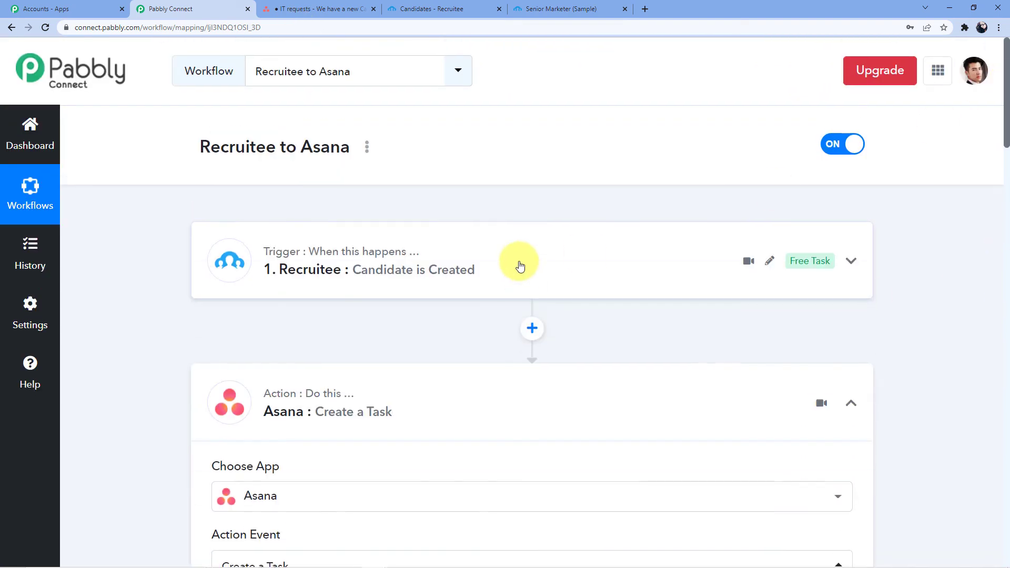
pyautogui.scroll(-3, 510, 258)
pyautogui.click(501, 244)
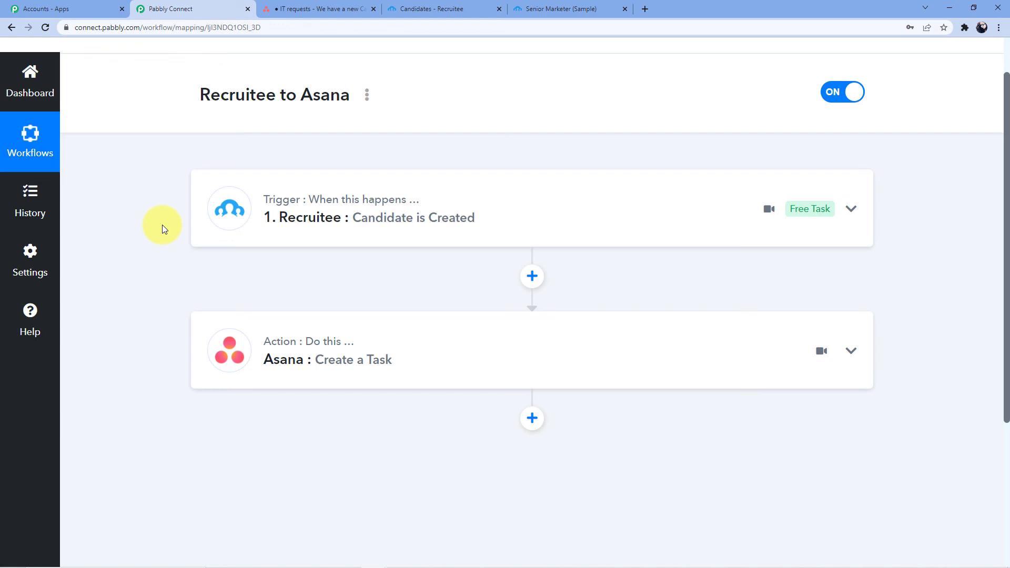
pyautogui.click(329, 345)
pyautogui.scroll(-9, 383, 338)
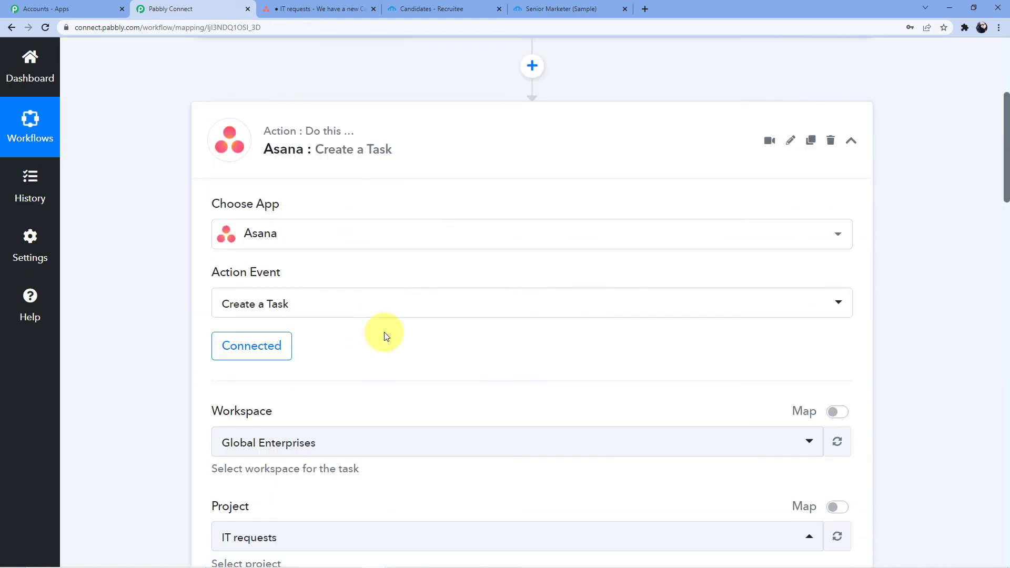
pyautogui.scroll(-5, 370, 315)
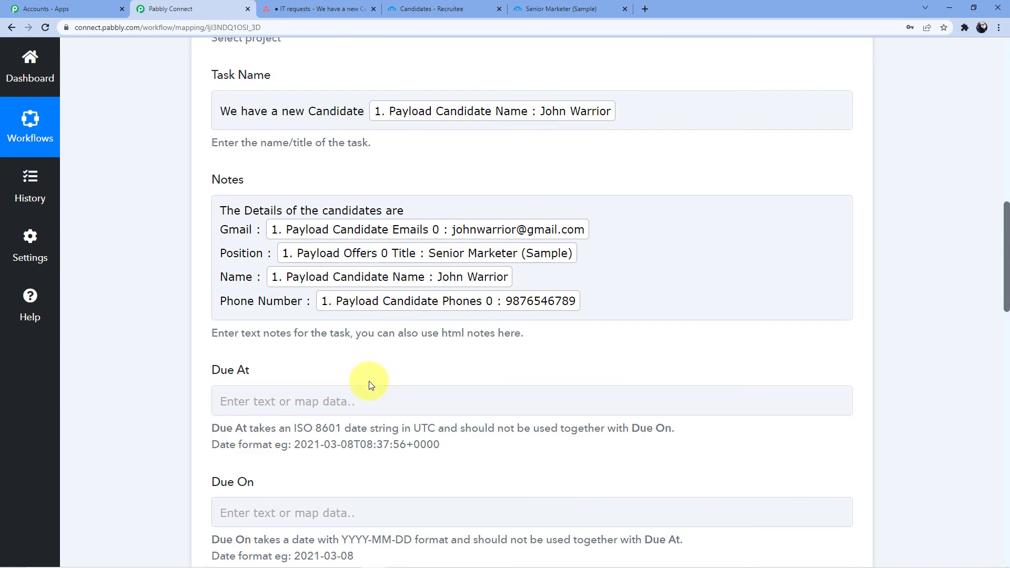
pyautogui.scroll(4, 368, 381)
pyautogui.scroll(9, 368, 381)
pyautogui.click(416, 337)
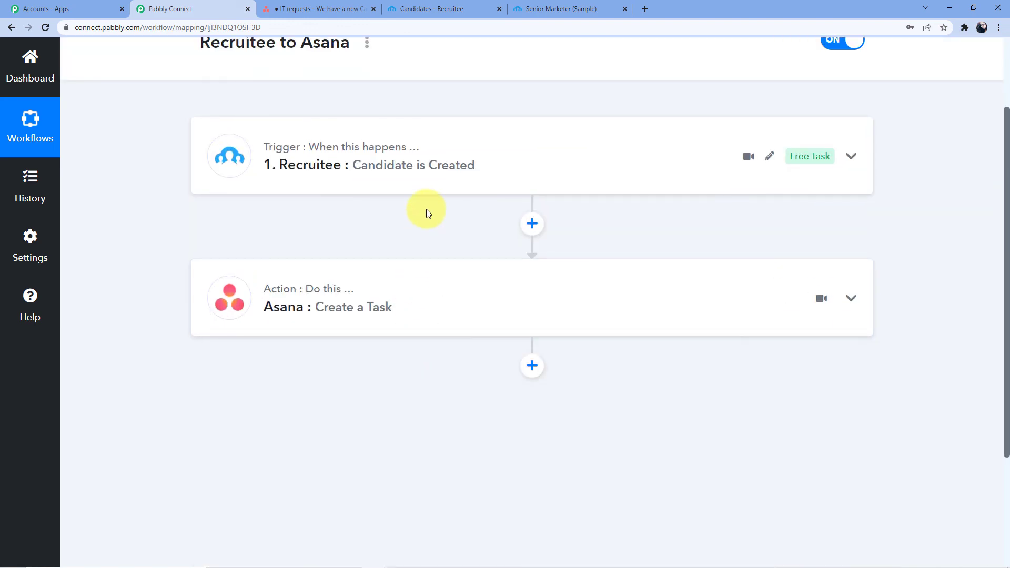